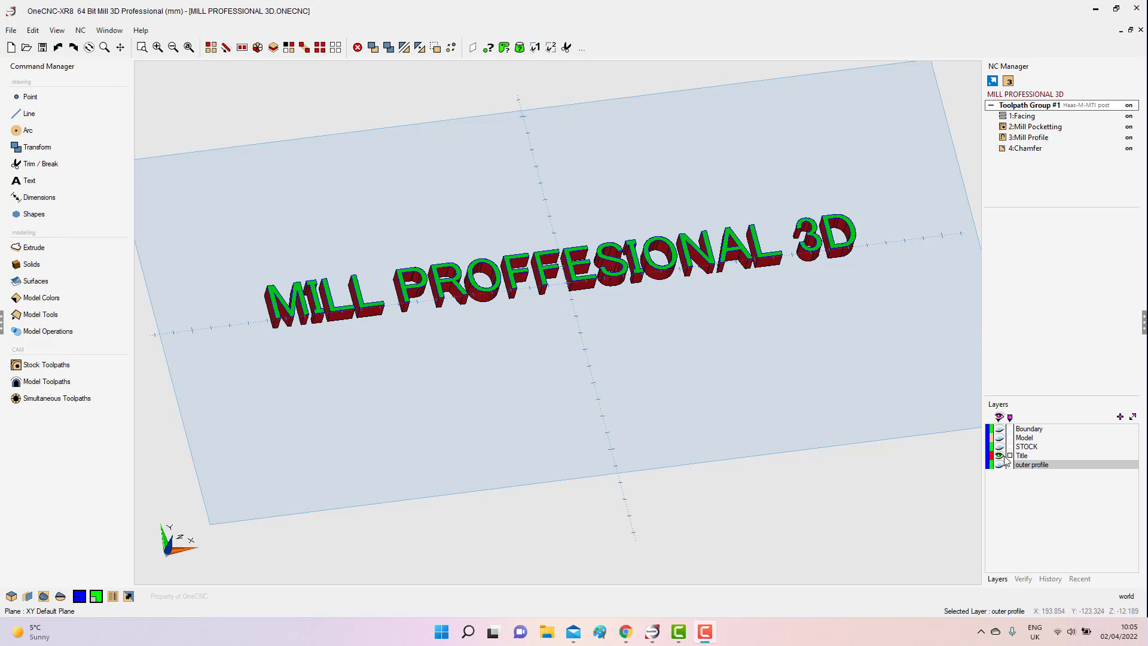
Hide the Title layer, show the Model layer, and briefly display the STOCK layer to compare the part with its stock.
{"action": "left_click", "coordinate": [999, 456]}
{"action": "left_click", "coordinate": [999, 437]}
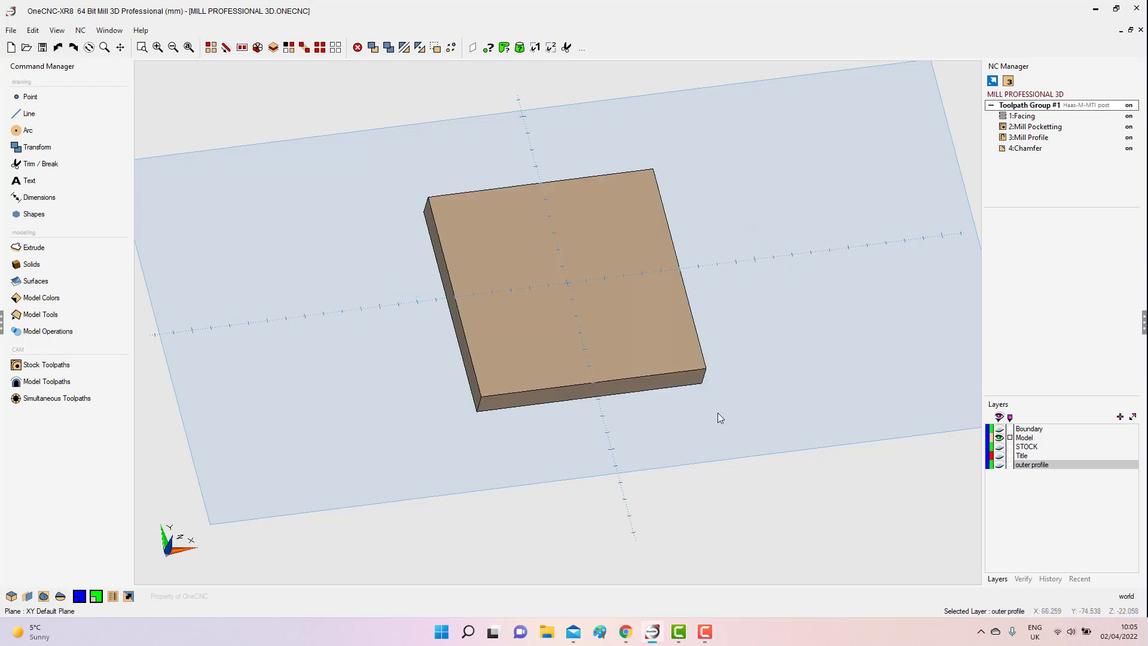
{"action": "middle_click_drag", "start_coordinate": [717, 417], "coordinate": [766, 304]}
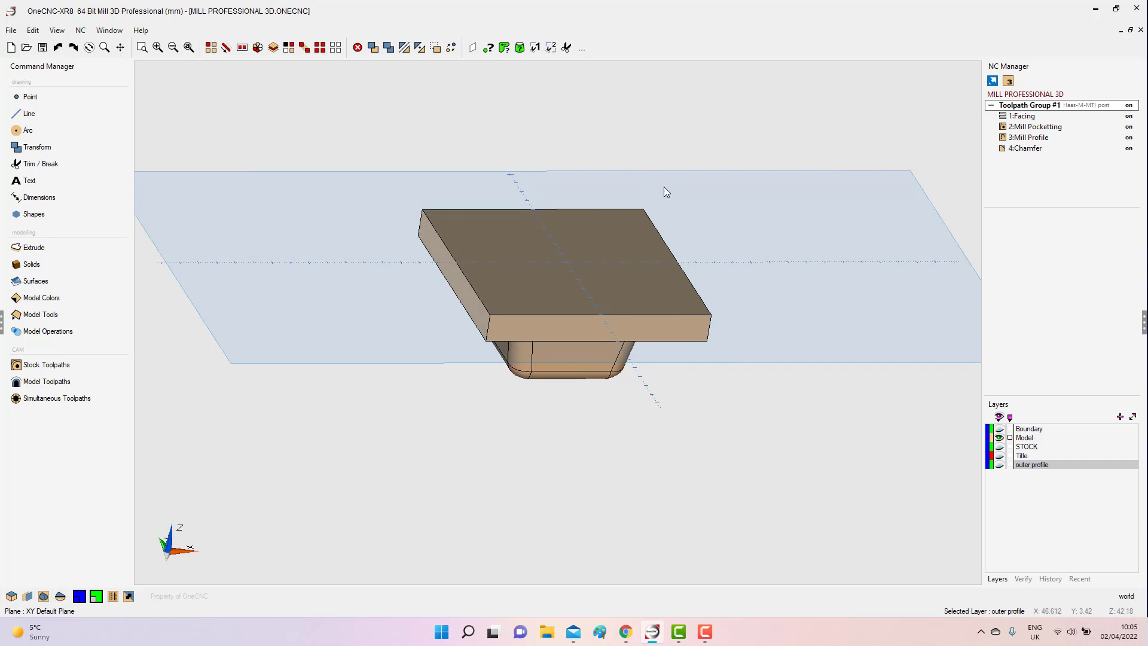
{"action": "left_click", "coordinate": [1000, 447]}
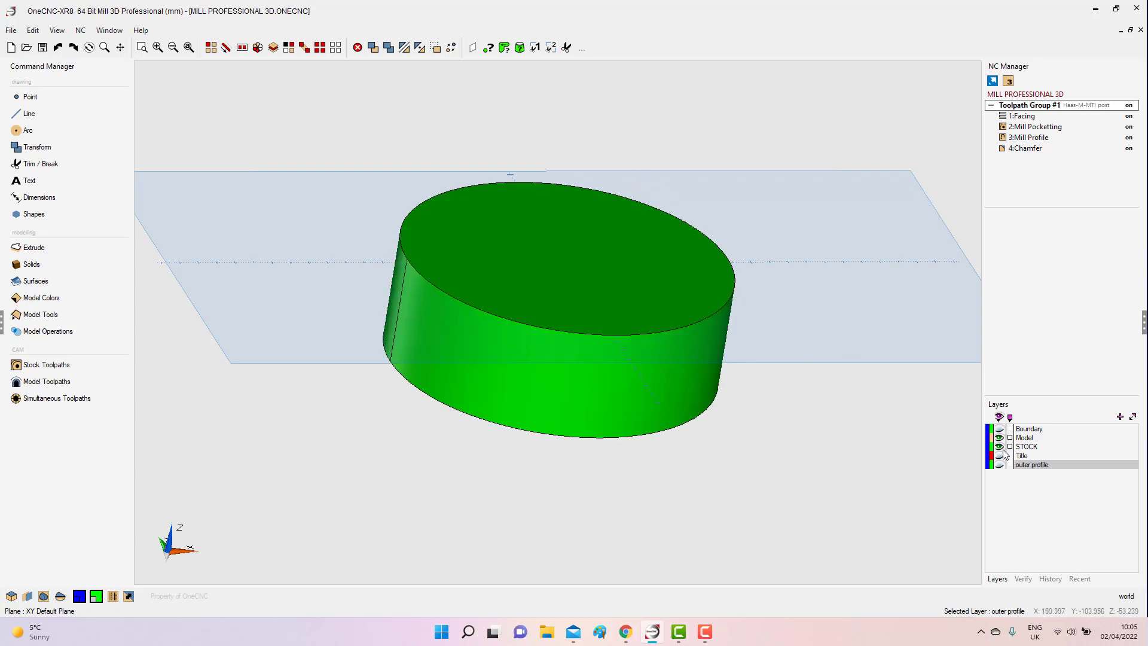
{"action": "left_click", "coordinate": [999, 446]}
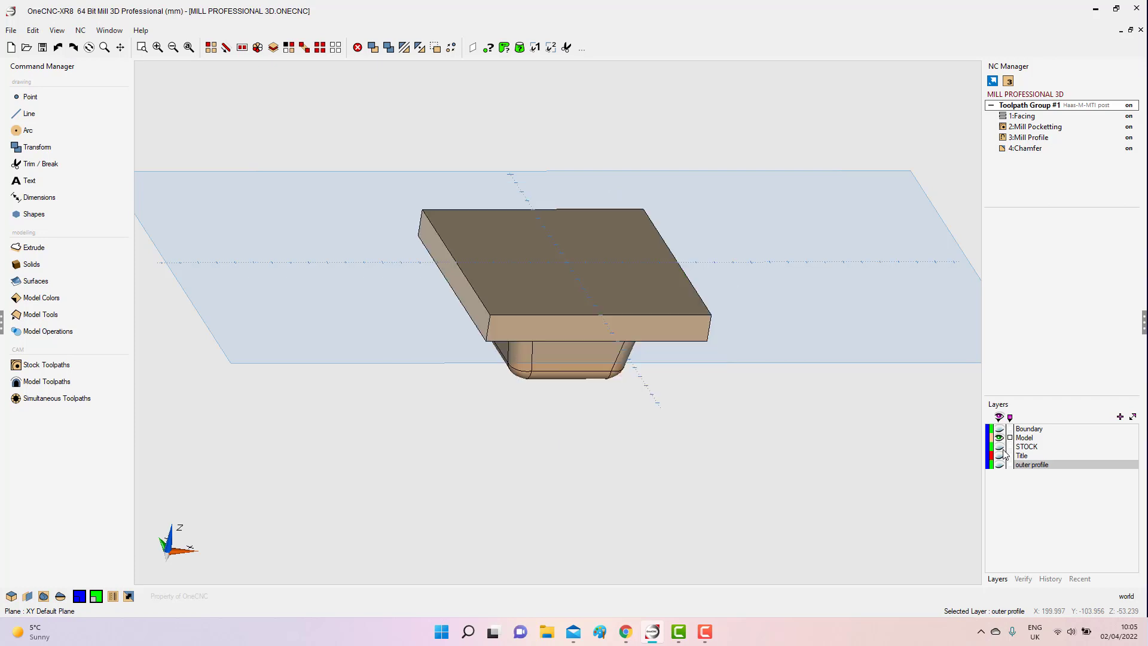
Hide the Model layer and show the Boundary and outer profile layers.
{"action": "left_click", "coordinate": [999, 438]}
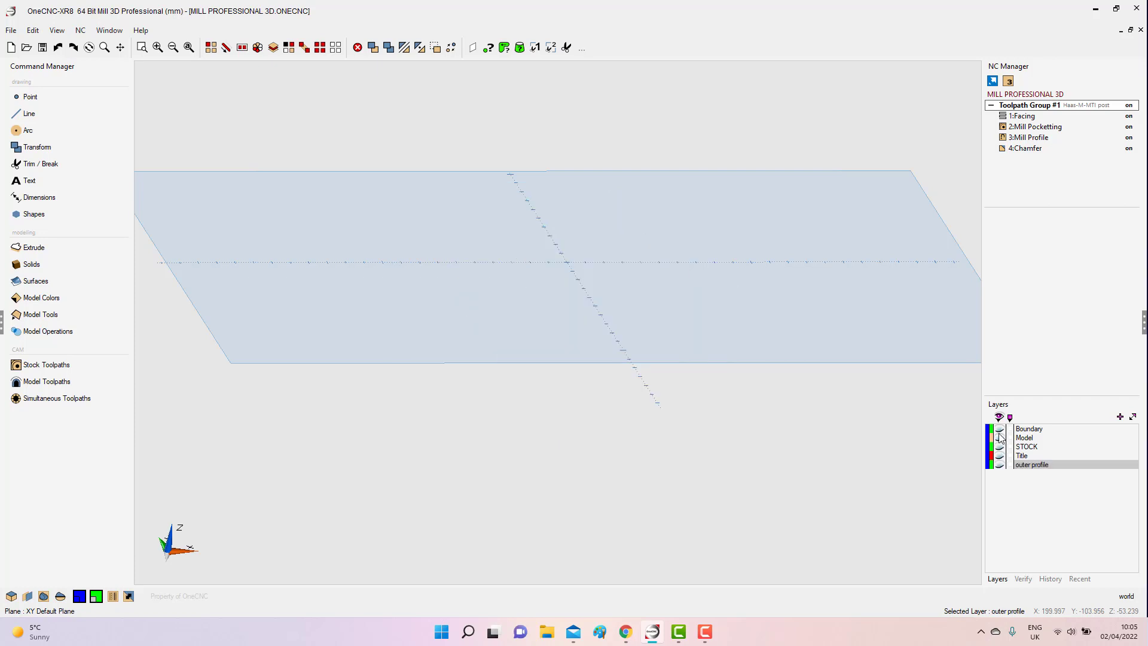
{"action": "left_click", "coordinate": [999, 428]}
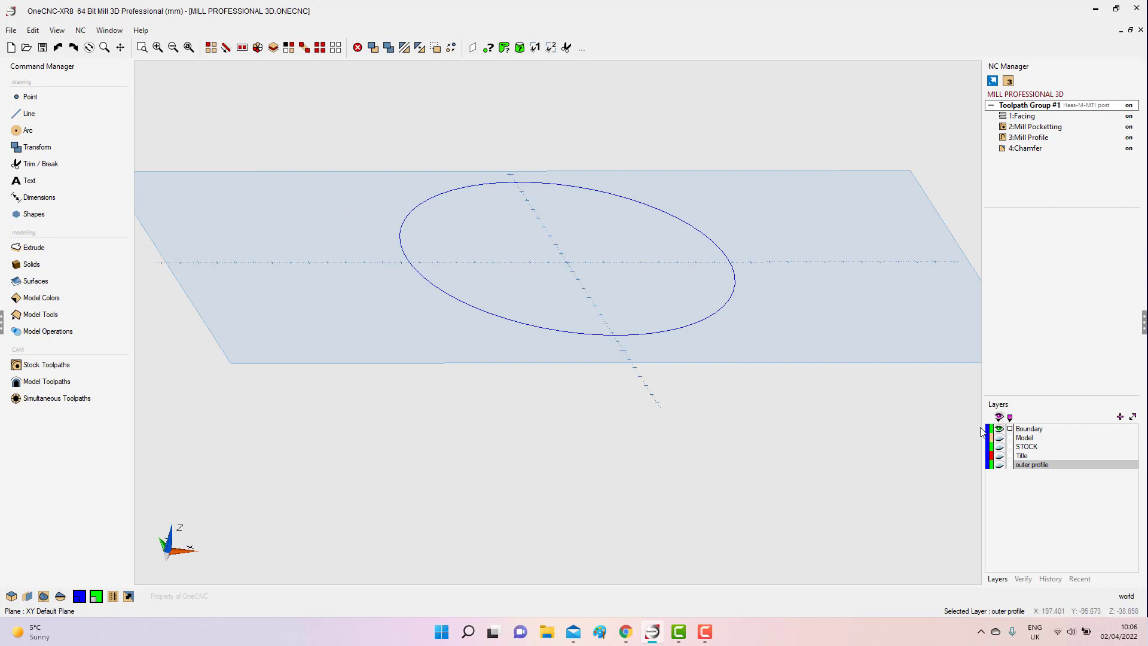
{"action": "left_click", "coordinate": [999, 465]}
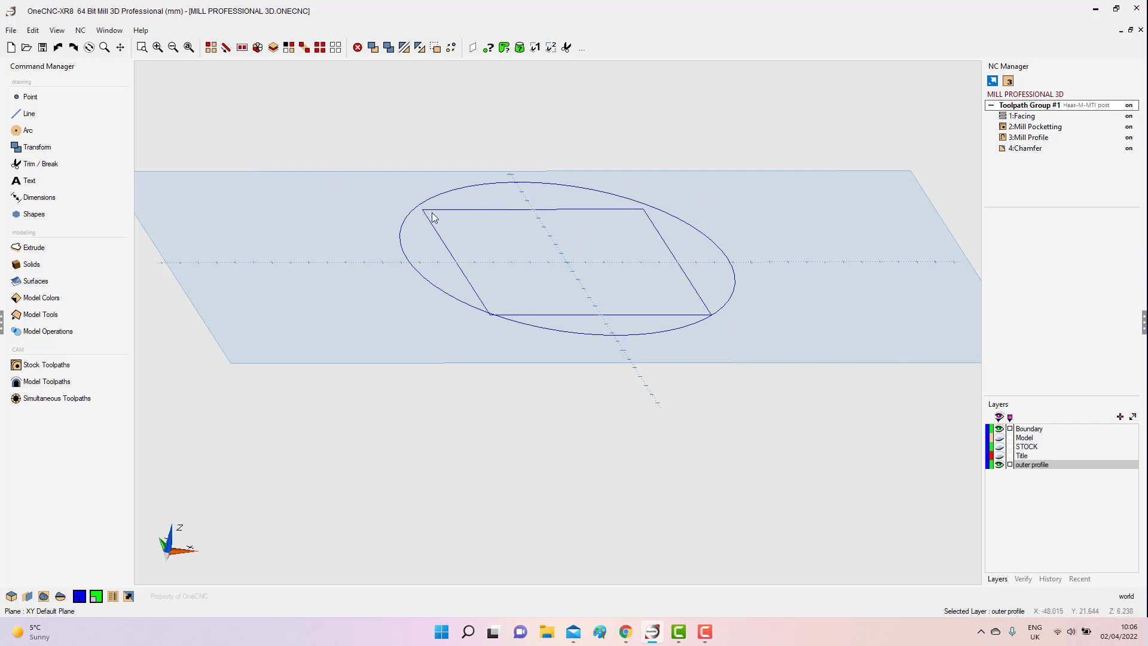
Review the Facing, Mill Pocketting, Mill Profile and Chamfer toolpaths of Toolpath Group #1 one after another.
{"action": "left_click", "coordinate": [1019, 117]}
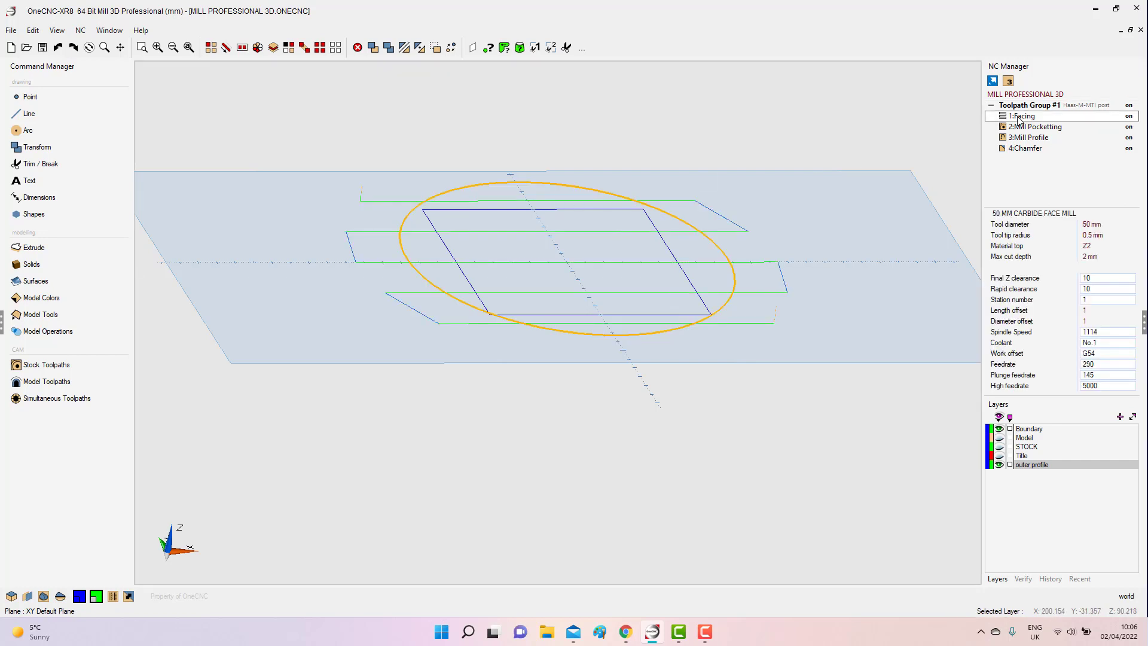
{"action": "left_click", "coordinate": [1023, 128]}
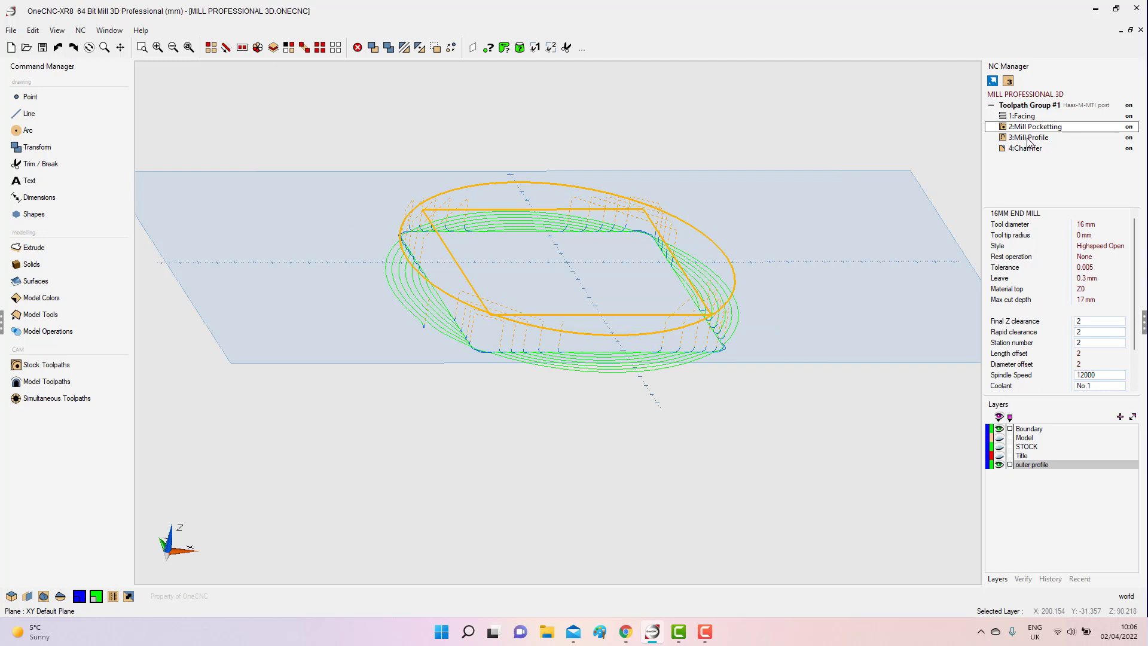
{"action": "left_click", "coordinate": [1029, 139]}
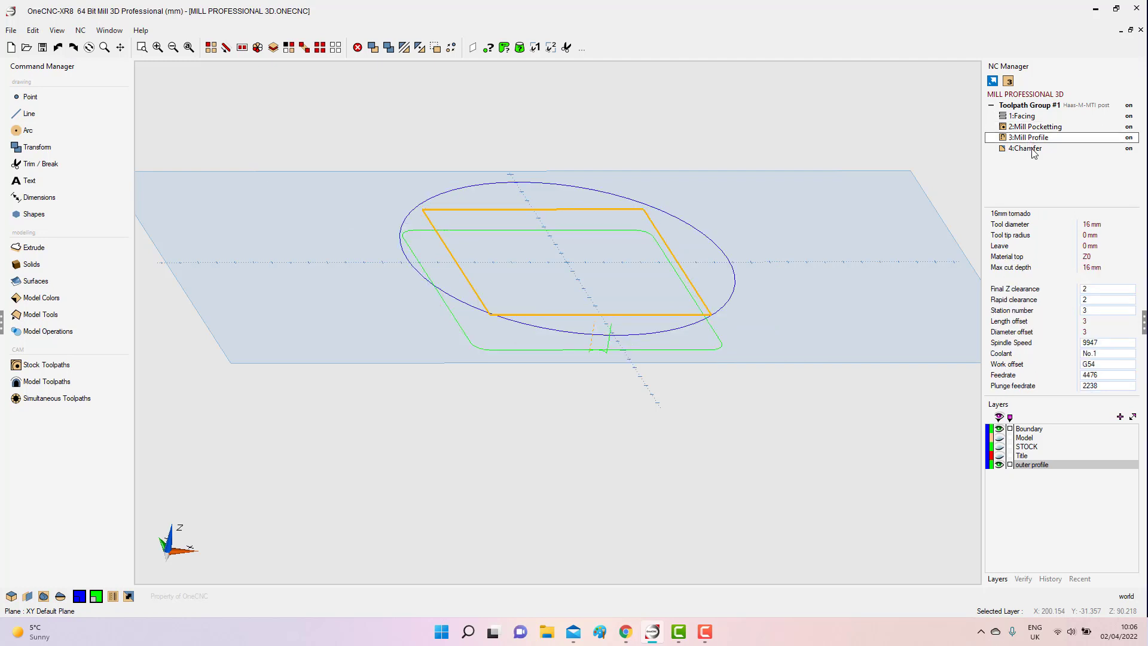
{"action": "left_click", "coordinate": [1033, 154]}
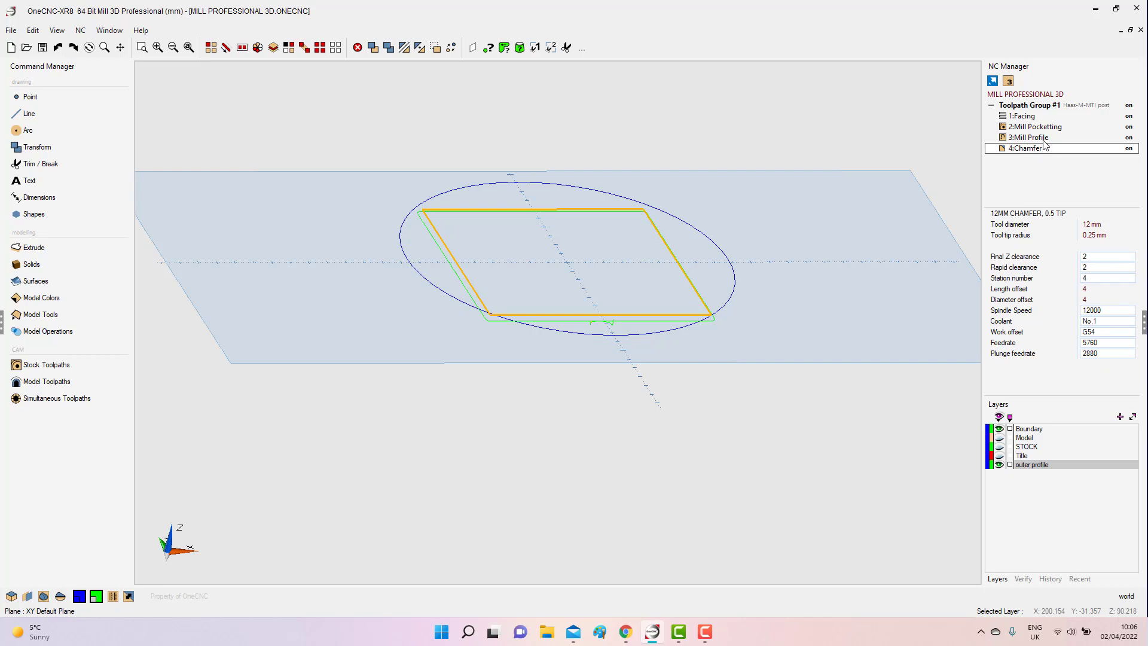
Simulate Toolpath Group #1 using the Stock Model option as stock, and close the simulation.
{"action": "right_click", "coordinate": [1029, 109]}
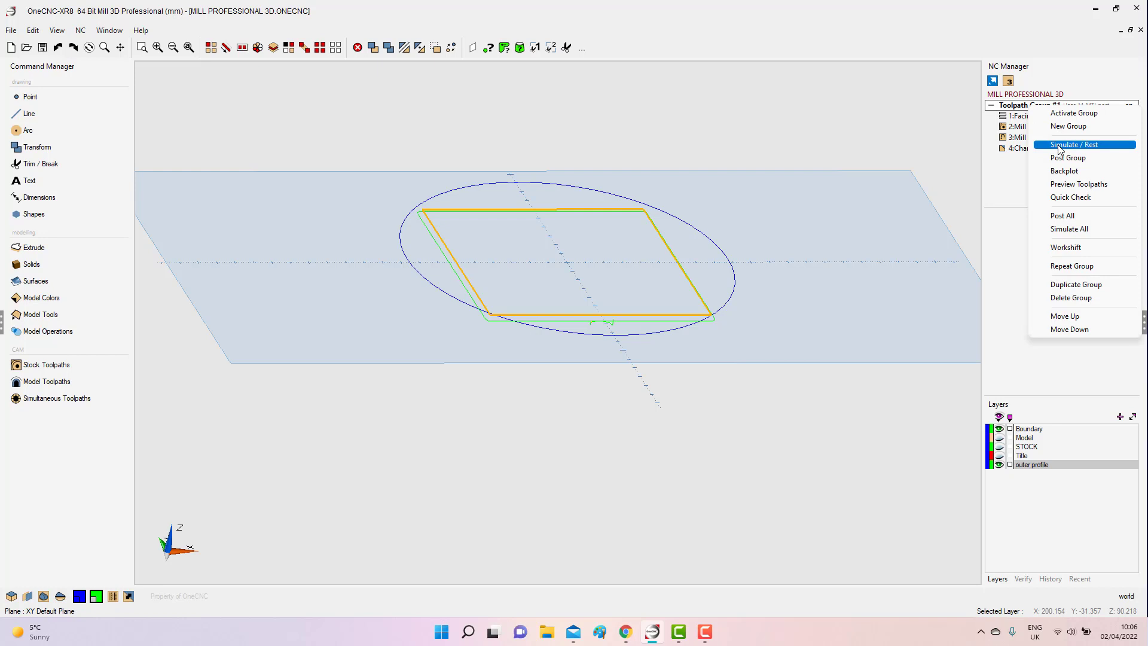
{"action": "left_click", "coordinate": [1059, 145]}
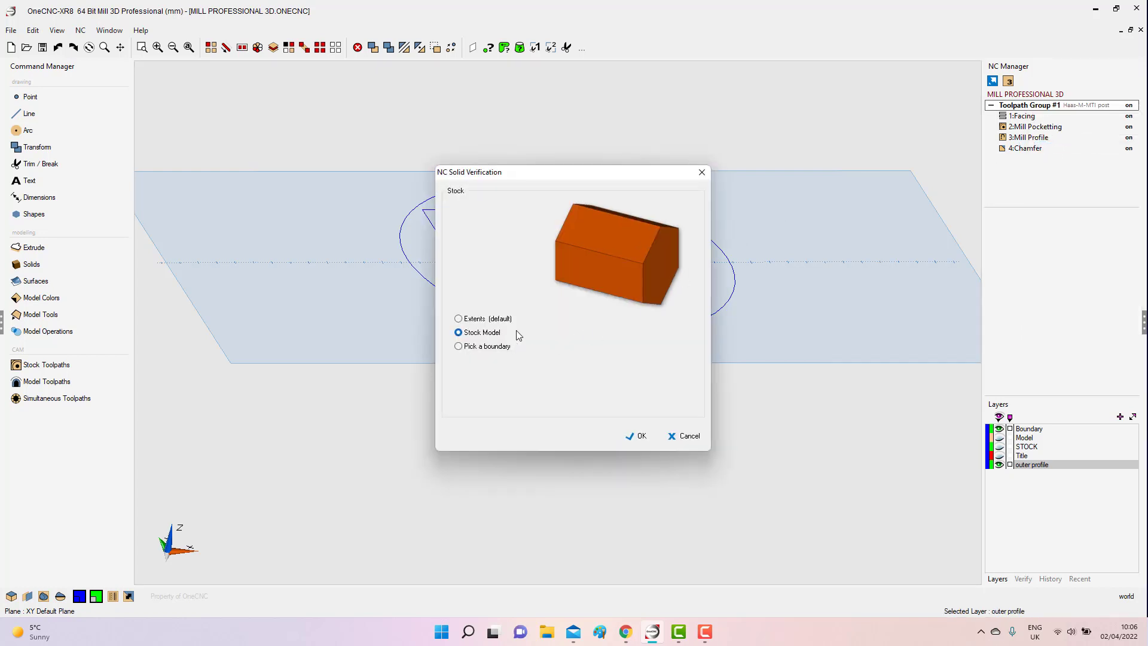
{"action": "left_click", "coordinate": [638, 435]}
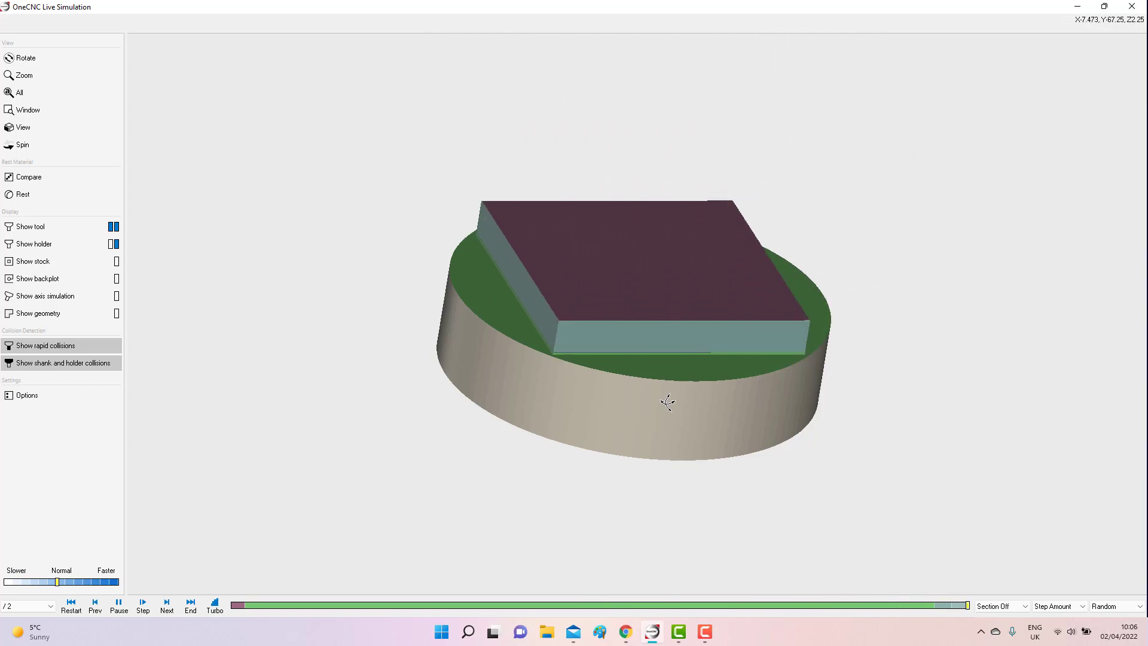
{"action": "left_click", "coordinate": [1131, 7]}
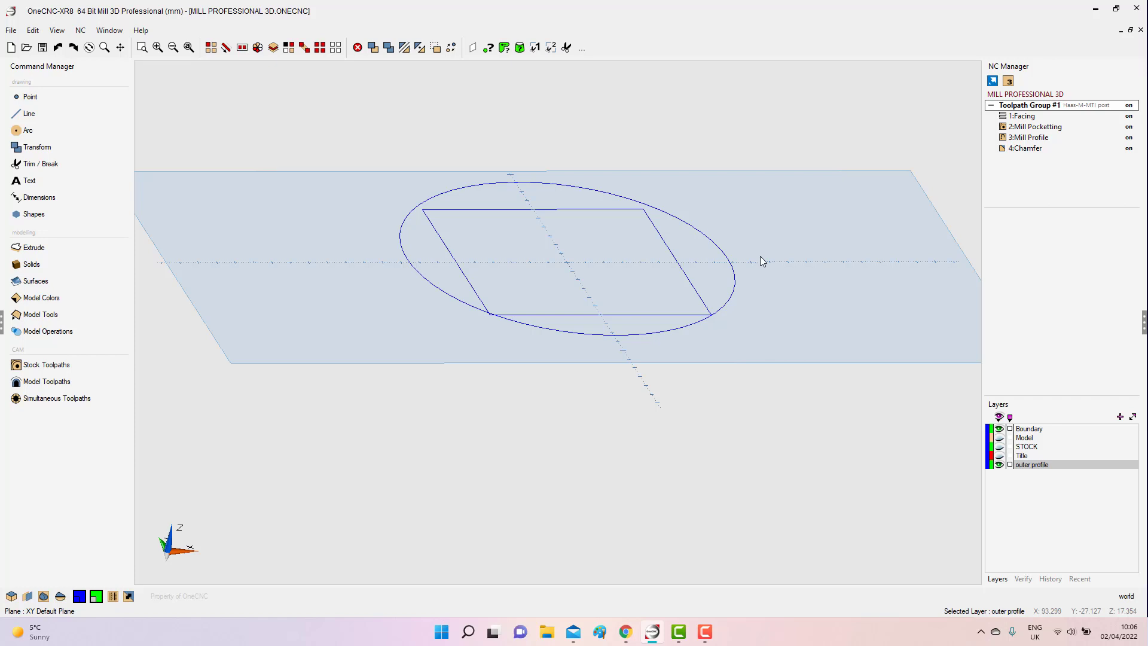
Hide the Boundary and outer profile layers and show the Model layer.
{"action": "left_click", "coordinate": [999, 429]}
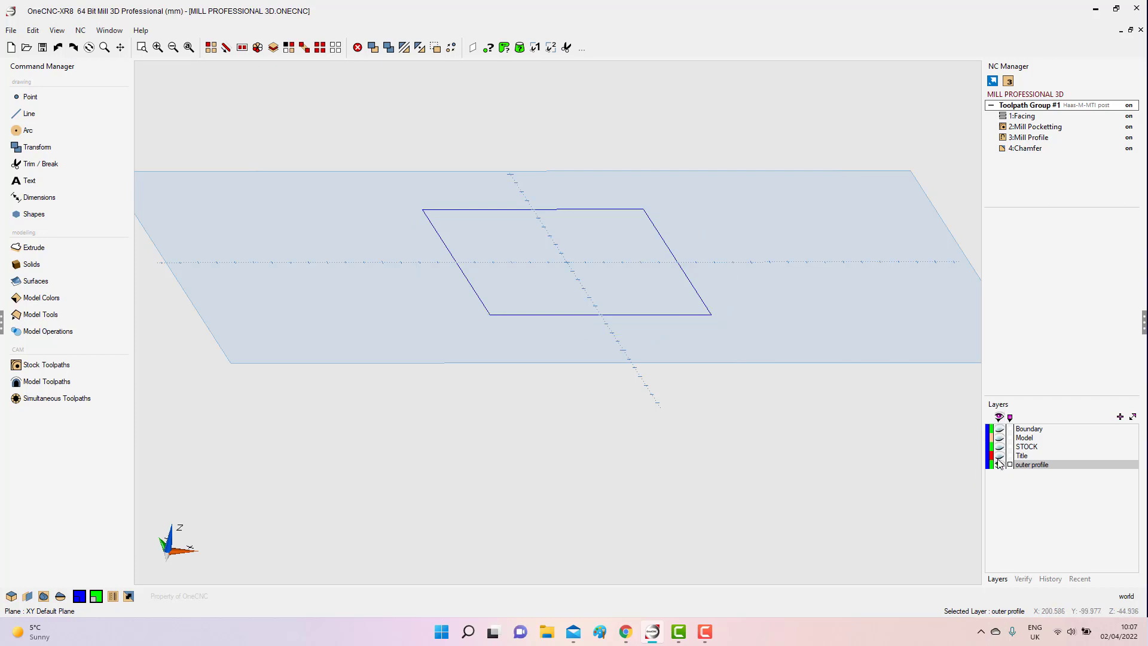
{"action": "left_click", "coordinate": [998, 465]}
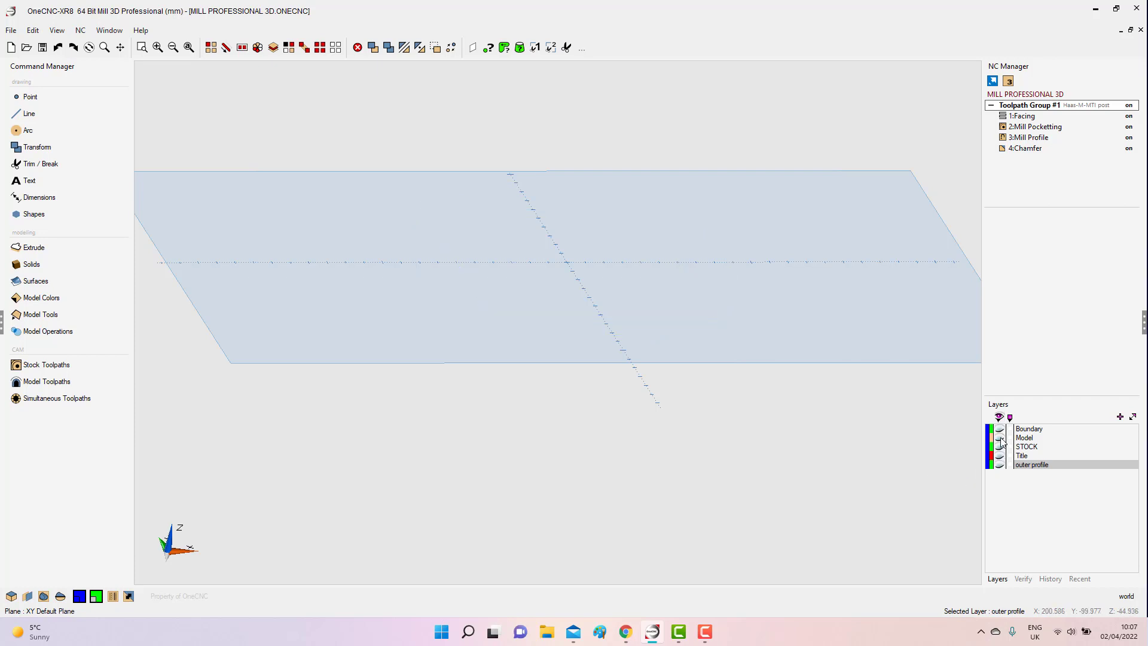
{"action": "left_click", "coordinate": [999, 438]}
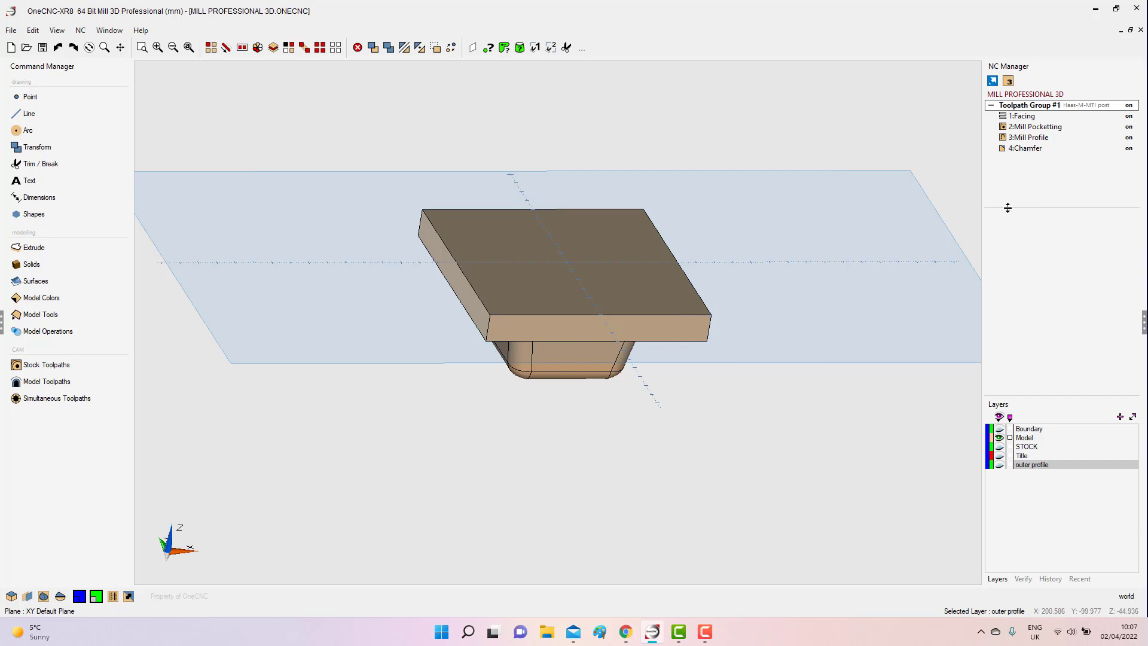
Enlarge the toolpath list area, create a second toolpath group, and activate it.
{"action": "left_click_drag", "start_coordinate": [1007, 207], "coordinate": [1024, 315]}
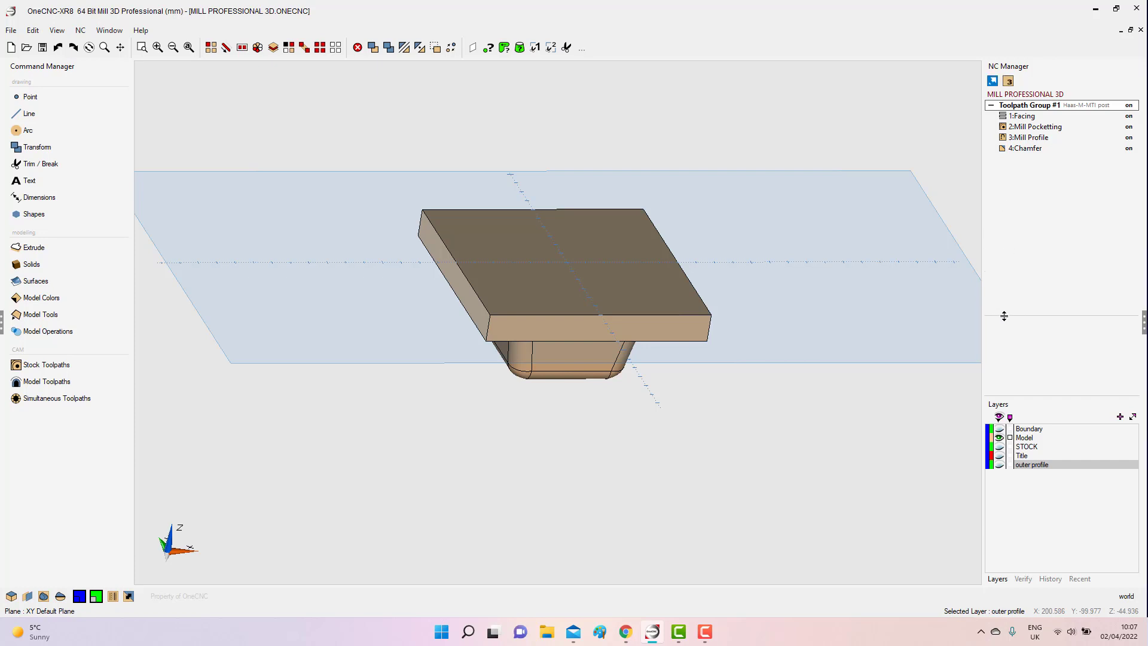
{"action": "right_click", "coordinate": [1036, 201]}
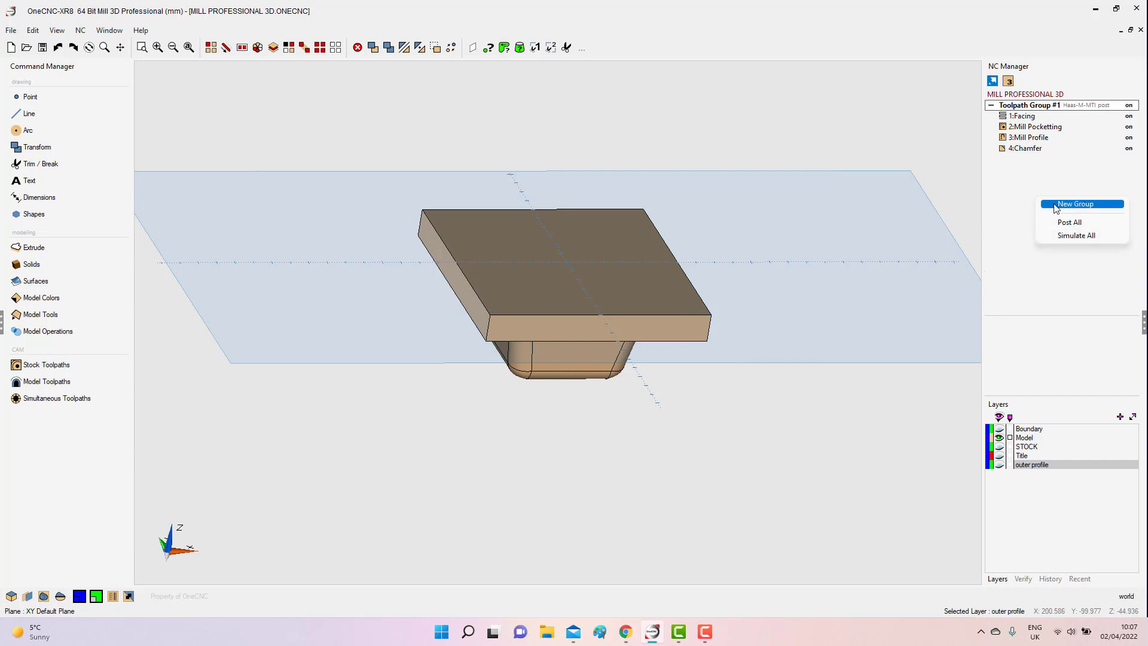
{"action": "left_click", "coordinate": [1055, 205]}
{"action": "right_click", "coordinate": [1037, 165]}
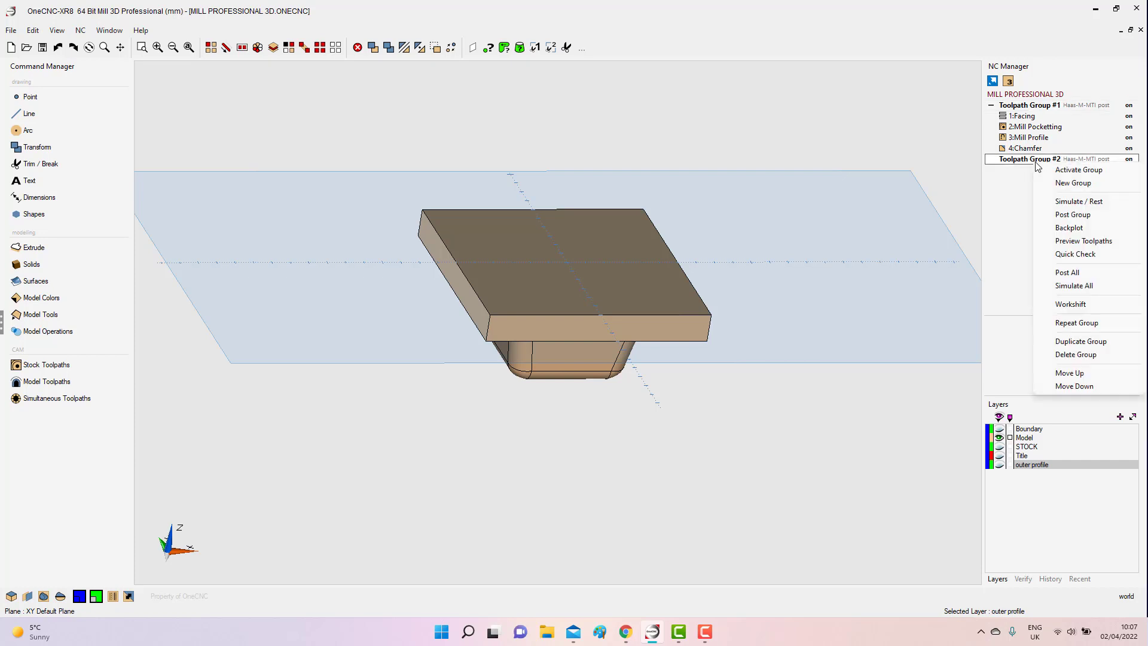
{"action": "left_click", "coordinate": [1057, 169]}
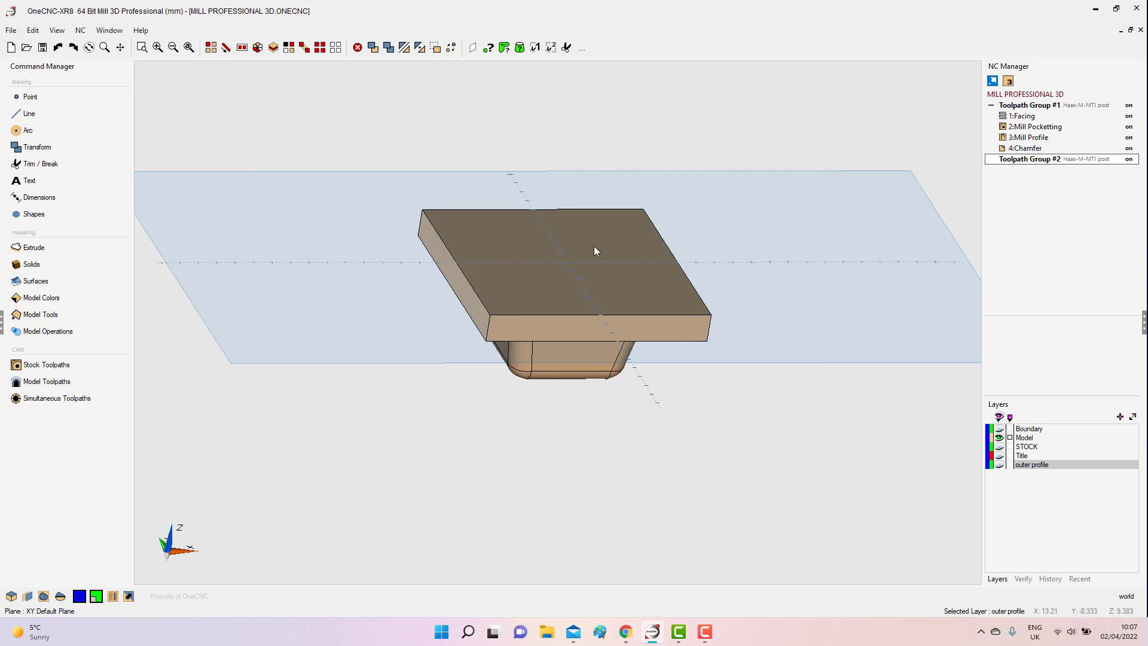
Set the machining type to 3 Axis Repositioned.
{"action": "left_click", "coordinate": [1009, 82]}
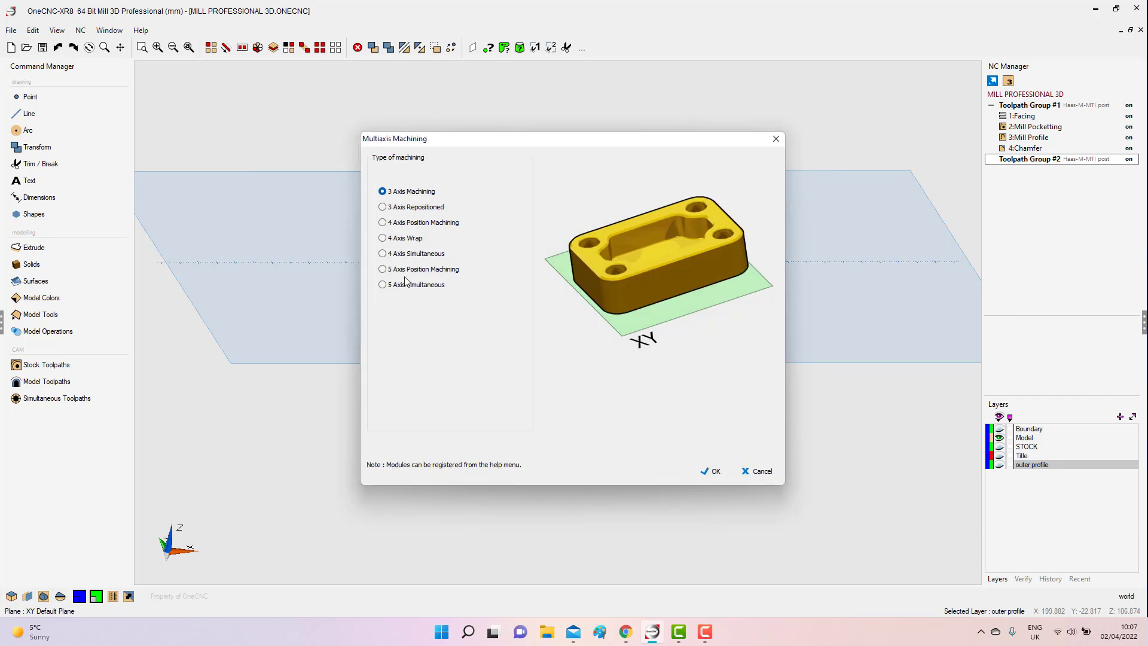
{"action": "left_click", "coordinate": [383, 208]}
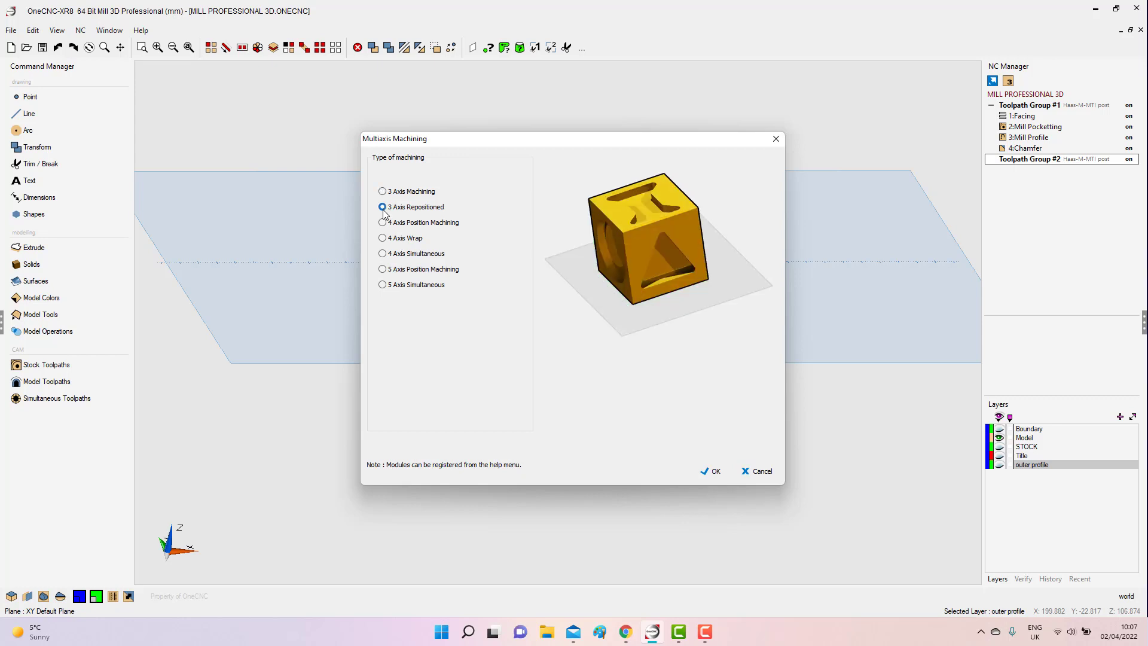
{"action": "left_click", "coordinate": [709, 472]}
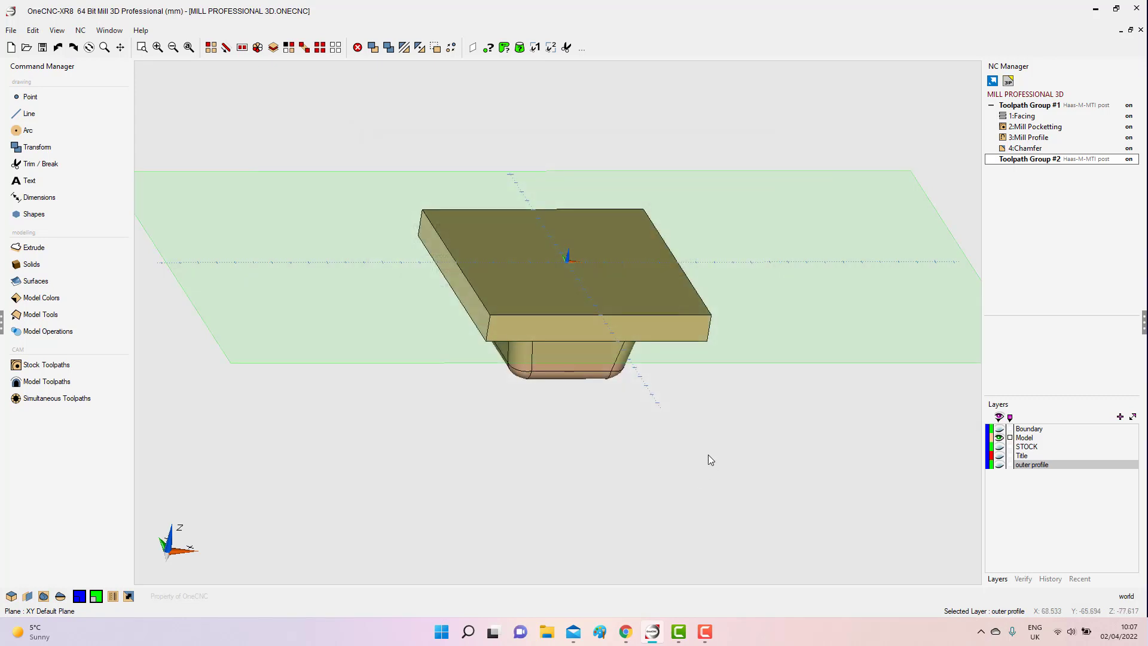
Move the construction plane to the flat end face of the boss beneath the plate.
{"action": "middle_click_drag", "start_coordinate": [644, 389], "coordinate": [646, 321]}
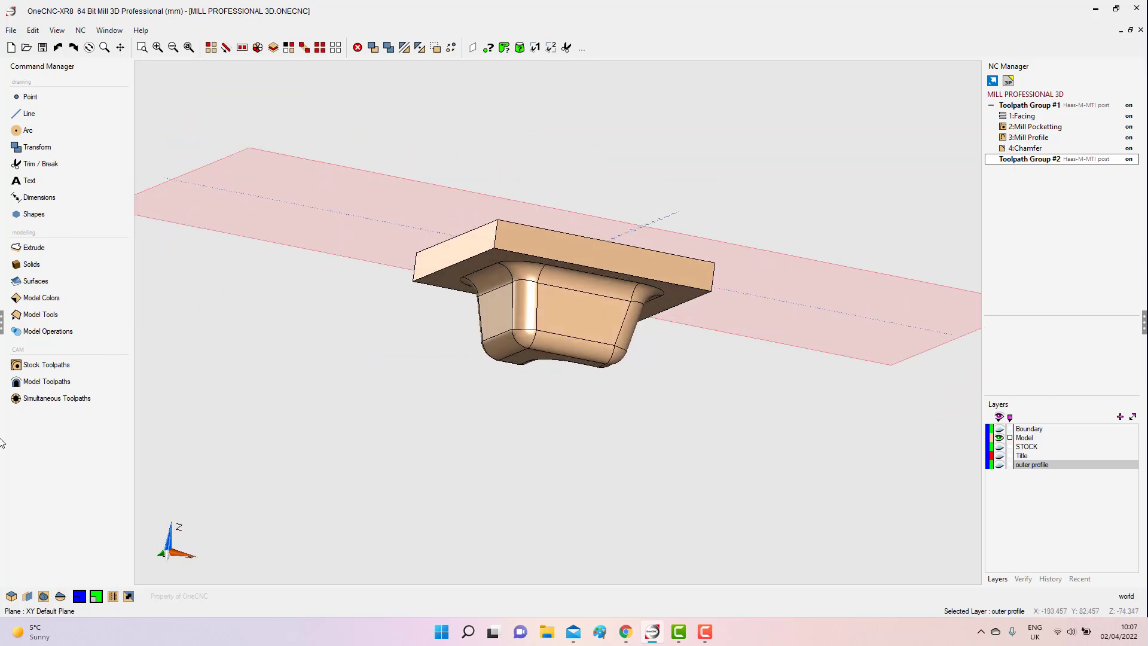
{"action": "left_click", "coordinate": [28, 598]}
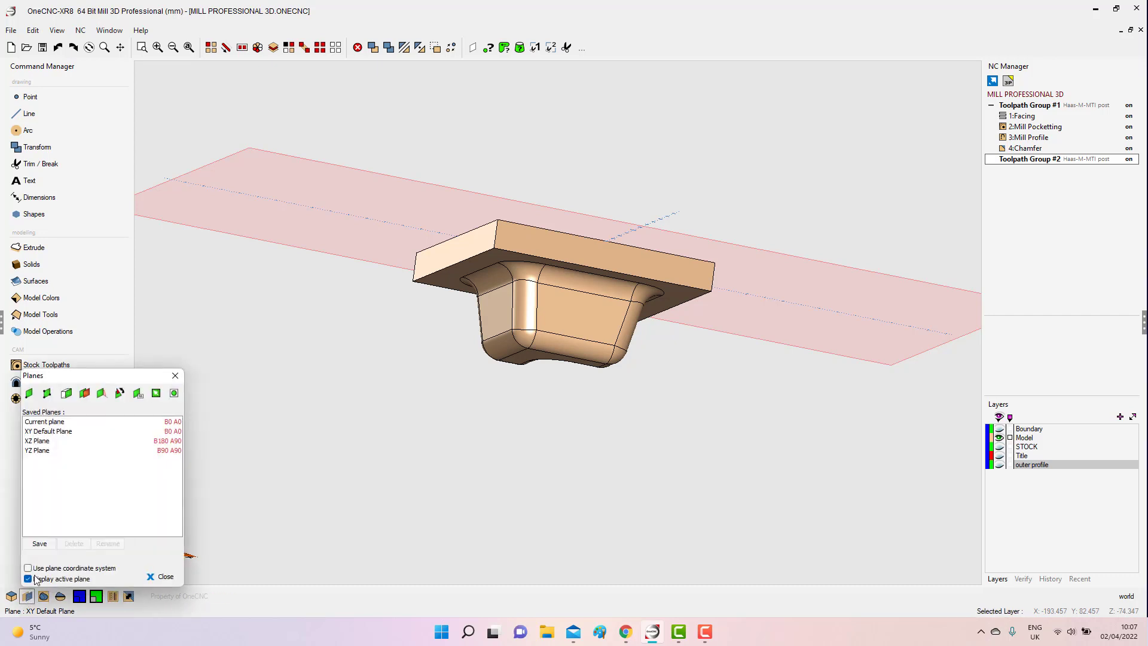
{"action": "left_click", "coordinate": [86, 394]}
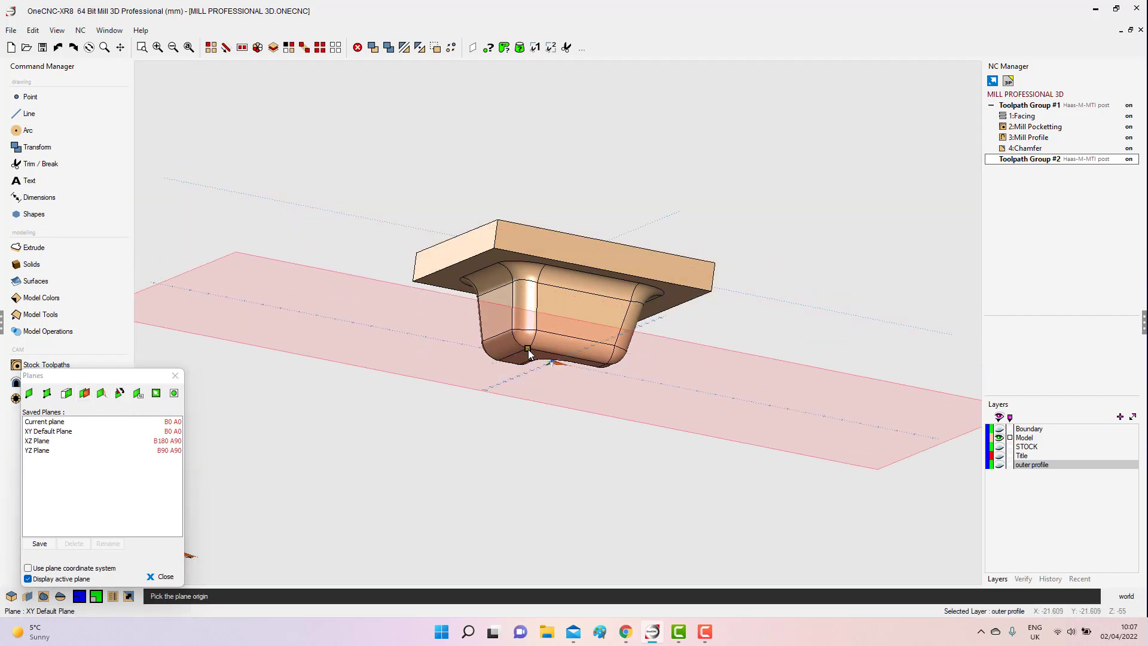
{"action": "left_click", "coordinate": [528, 349]}
Flip the construction plane so it faces outward from the boss side of the part, and close the plane settings.
{"action": "middle_click_drag", "start_coordinate": [559, 444], "coordinate": [627, 287]}
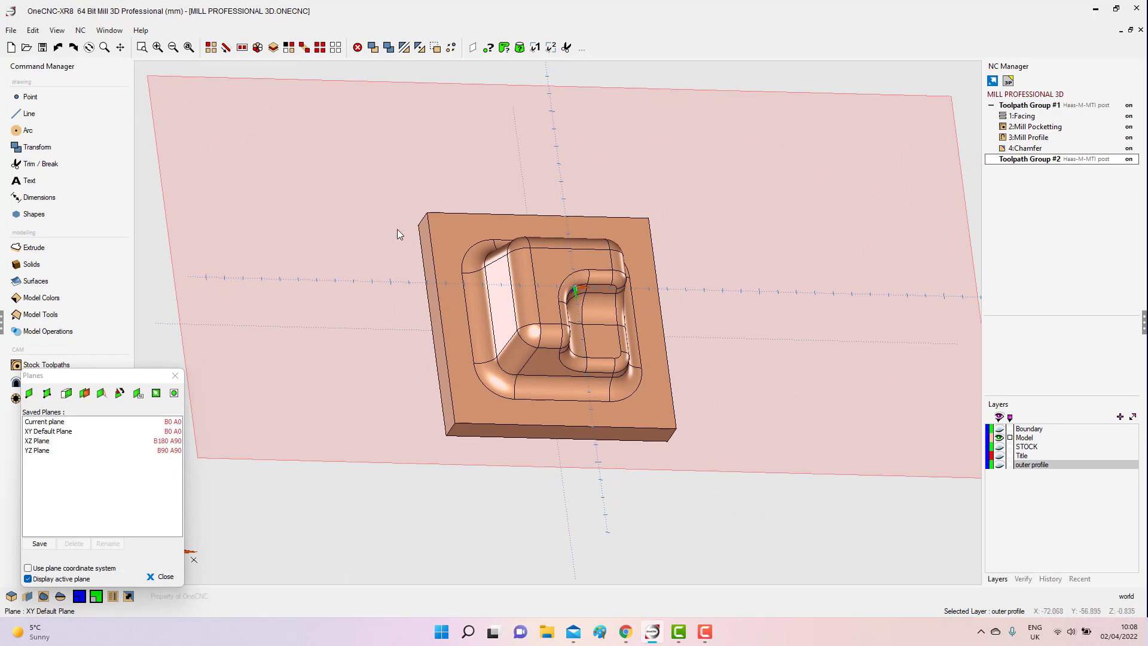
{"action": "left_click", "coordinate": [121, 395]}
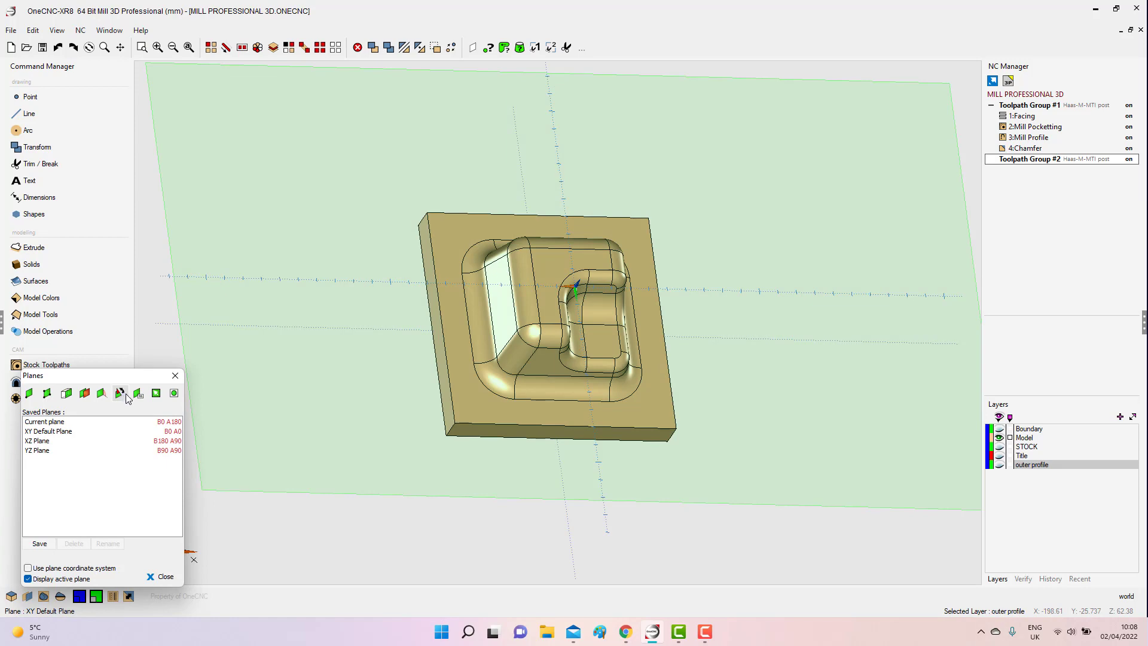
{"action": "left_click", "coordinate": [175, 376]}
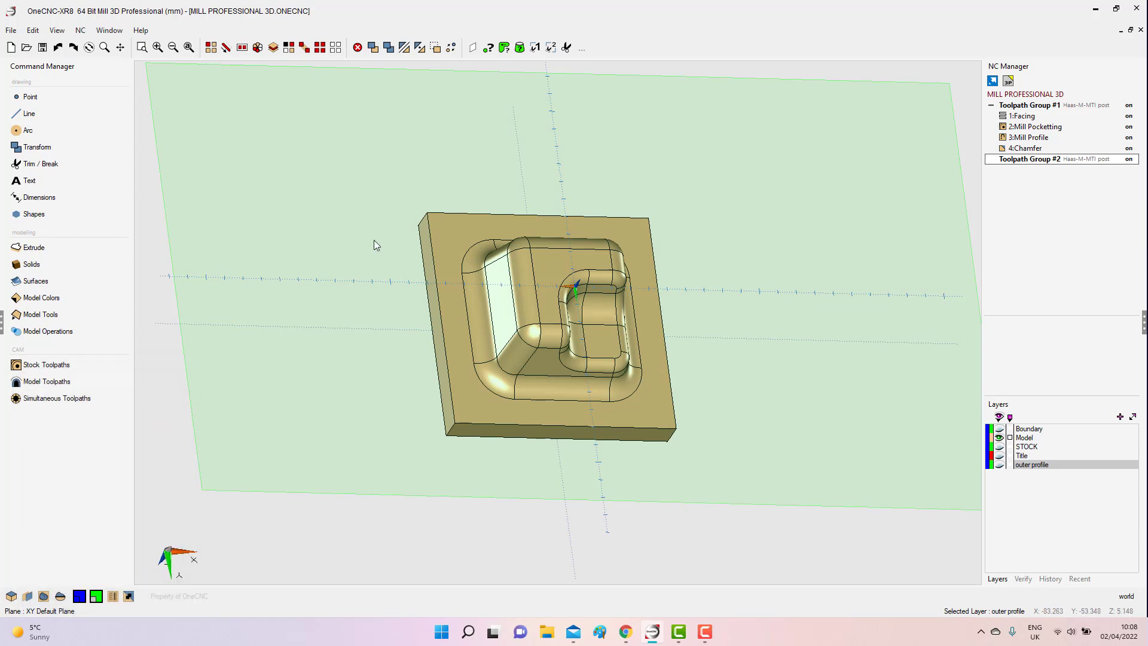
Align the view to the active construction plane and examine its orientation on the boss side of the part.
{"action": "right_click", "coordinate": [374, 240]}
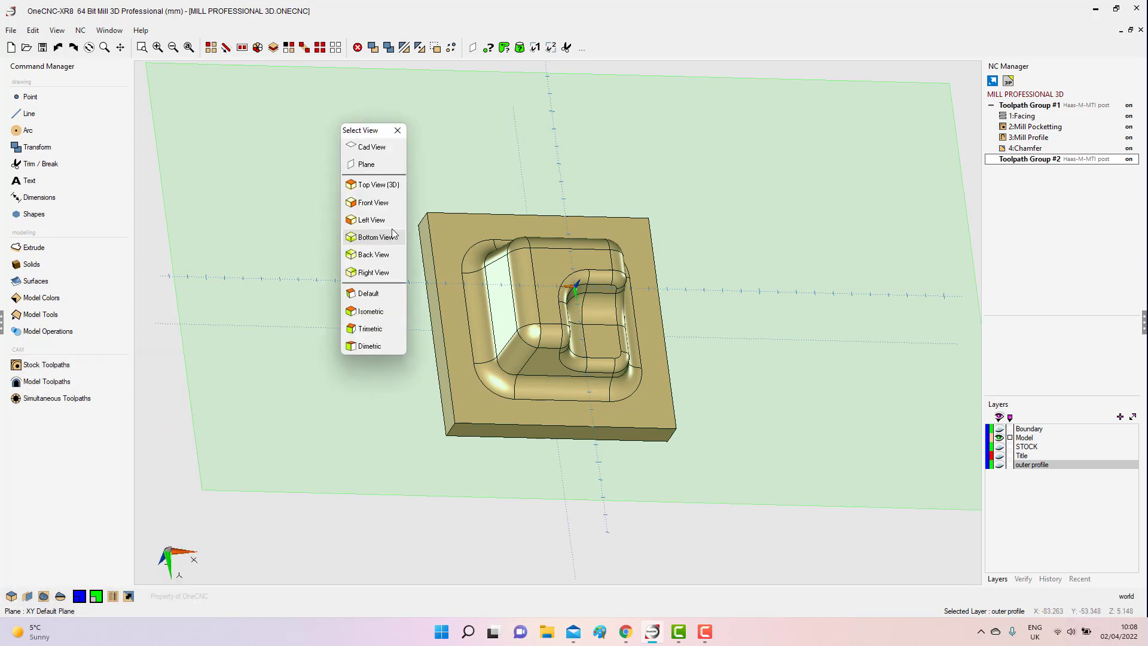
{"action": "left_click", "coordinate": [374, 165]}
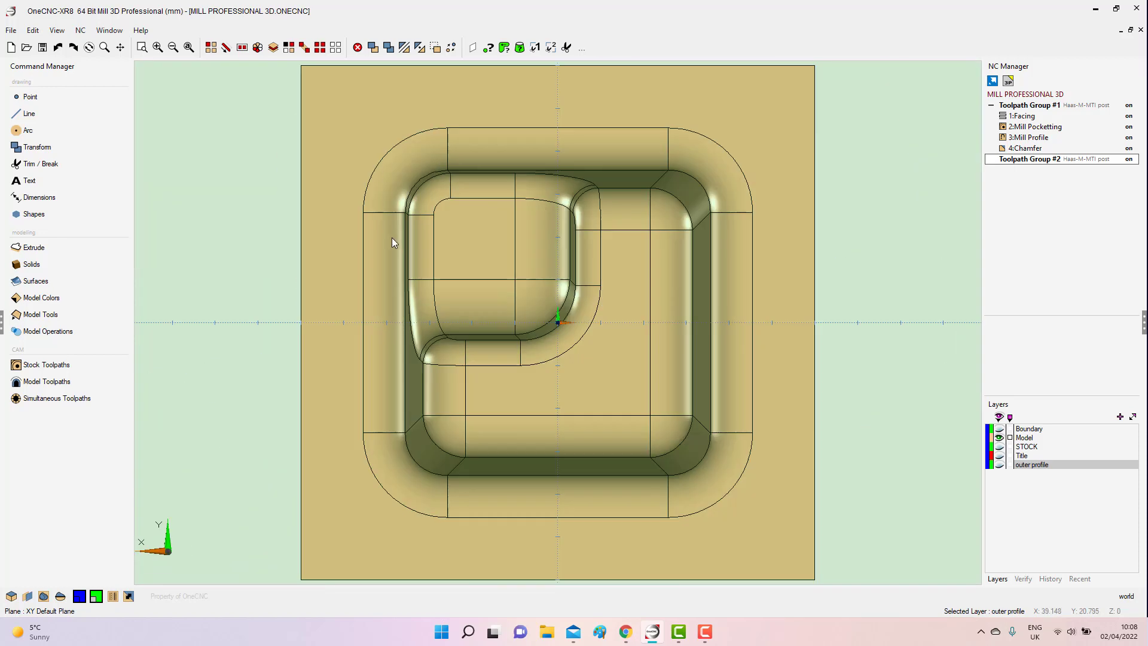
{"action": "scroll", "coordinate": [412, 311], "scroll_direction": "down", "scroll_amount": 5}
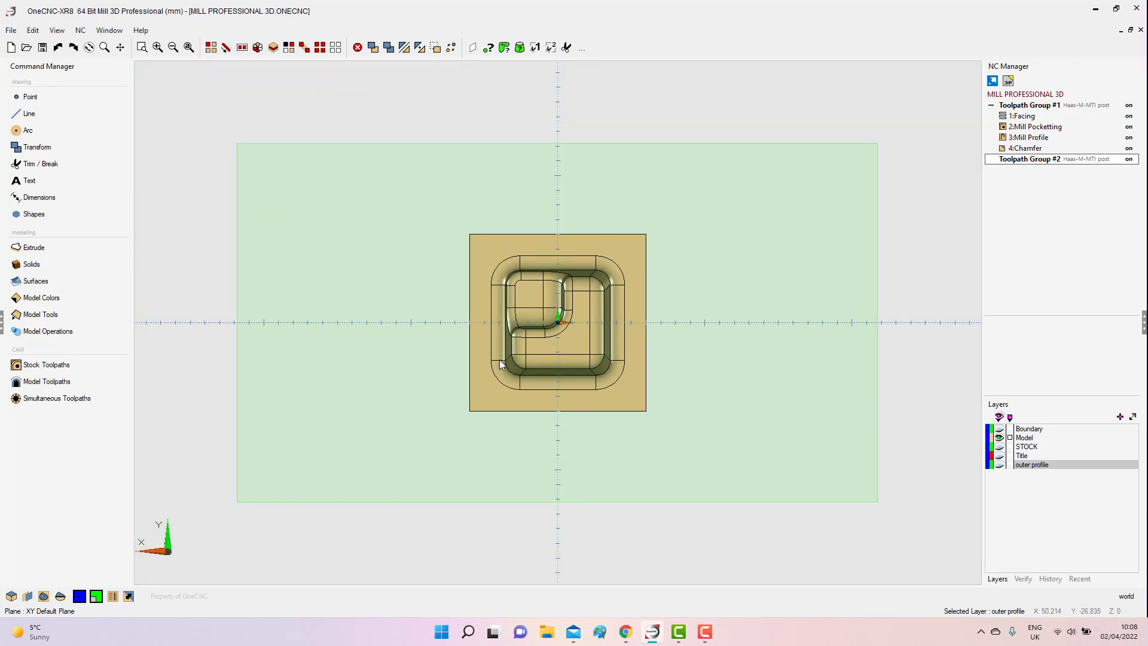
{"action": "middle_click_drag", "start_coordinate": [513, 376], "coordinate": [533, 275]}
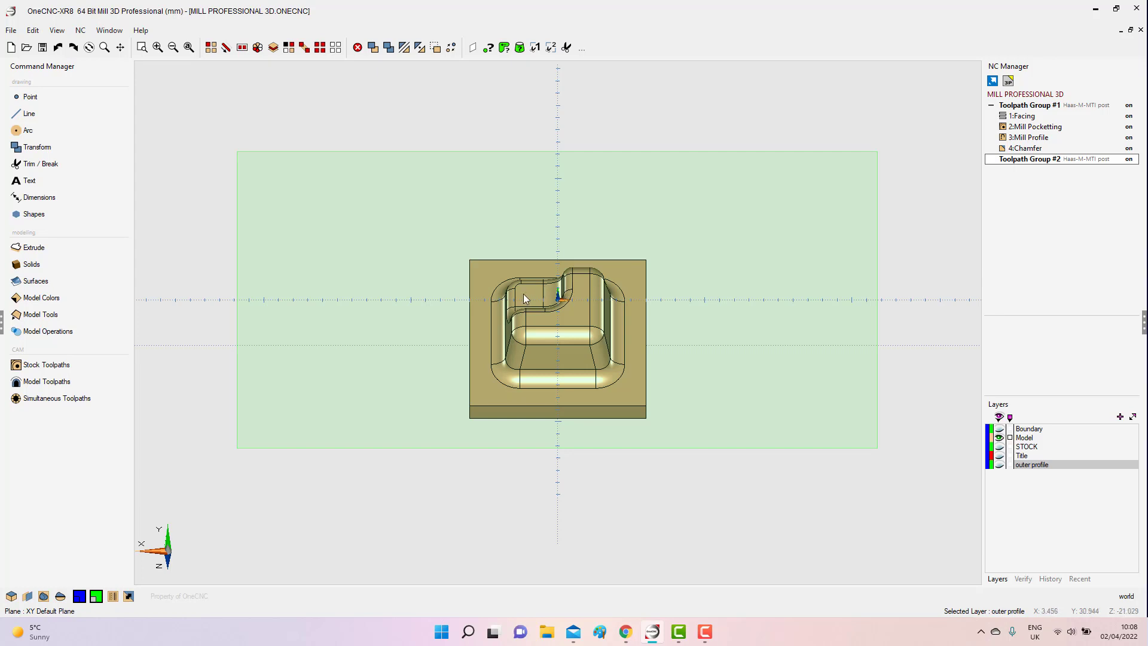
Rotate the construction plane using its Plane Z Tilt setting, and close the plane settings.
{"action": "left_click", "coordinate": [27, 596]}
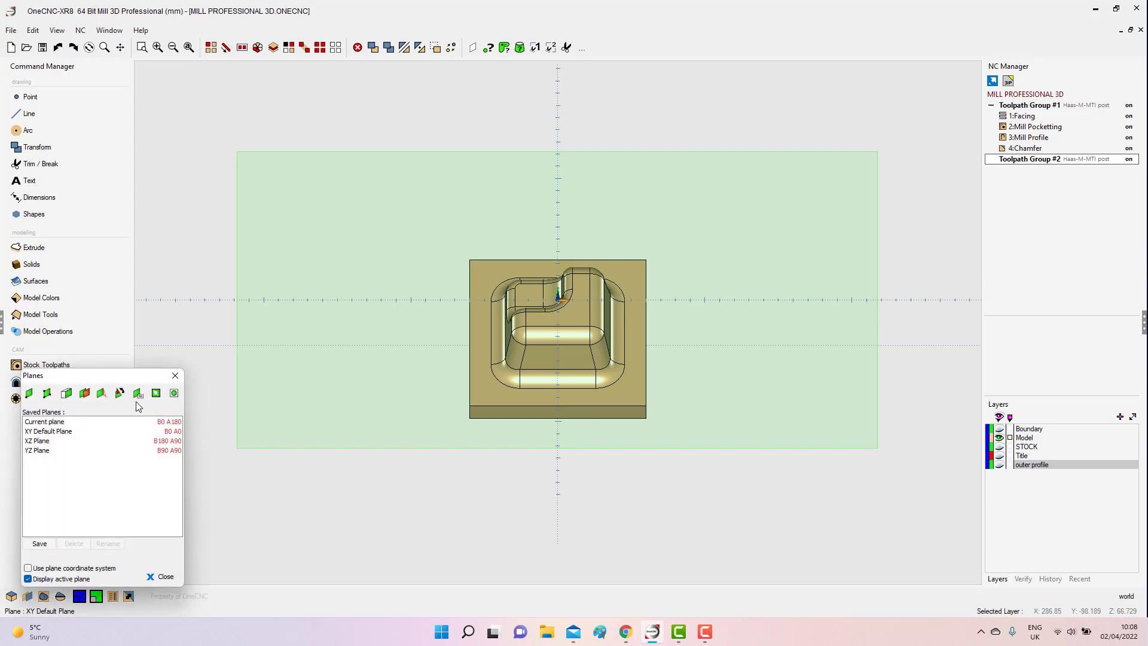
{"action": "left_click", "coordinate": [101, 393]}
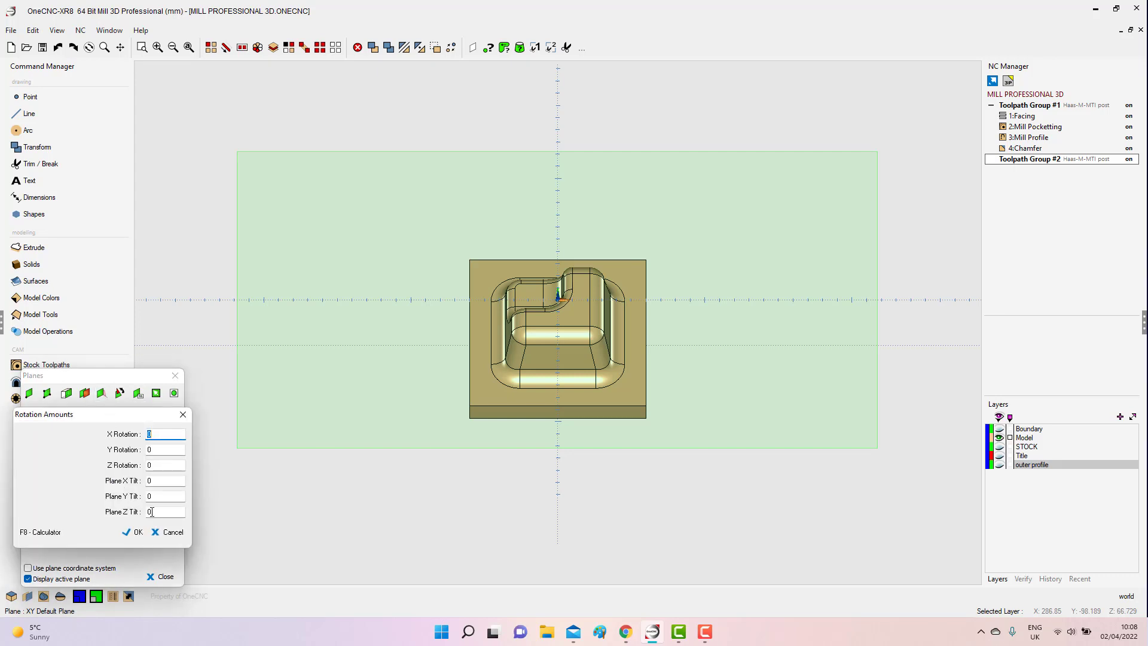
{"action": "left_click", "coordinate": [153, 512]}
{"action": "left_click", "coordinate": [134, 532]}
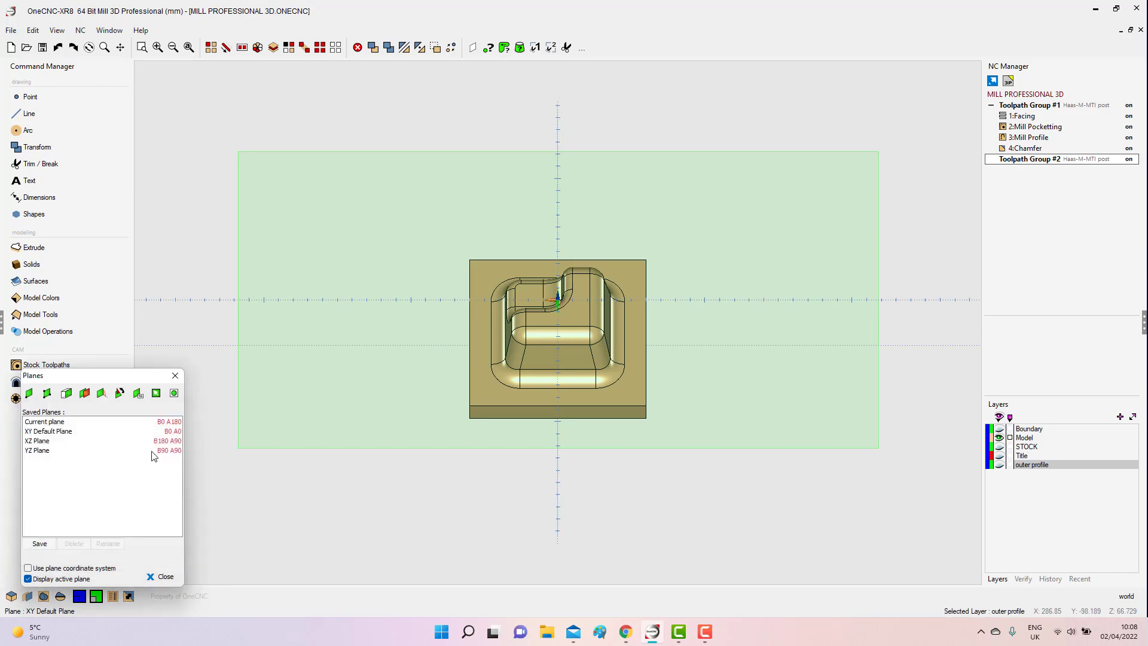
{"action": "left_click", "coordinate": [175, 375]}
Align the view to the rotated construction plane and examine its axis directions against the boss side of the part.
{"action": "right_click", "coordinate": [338, 389]}
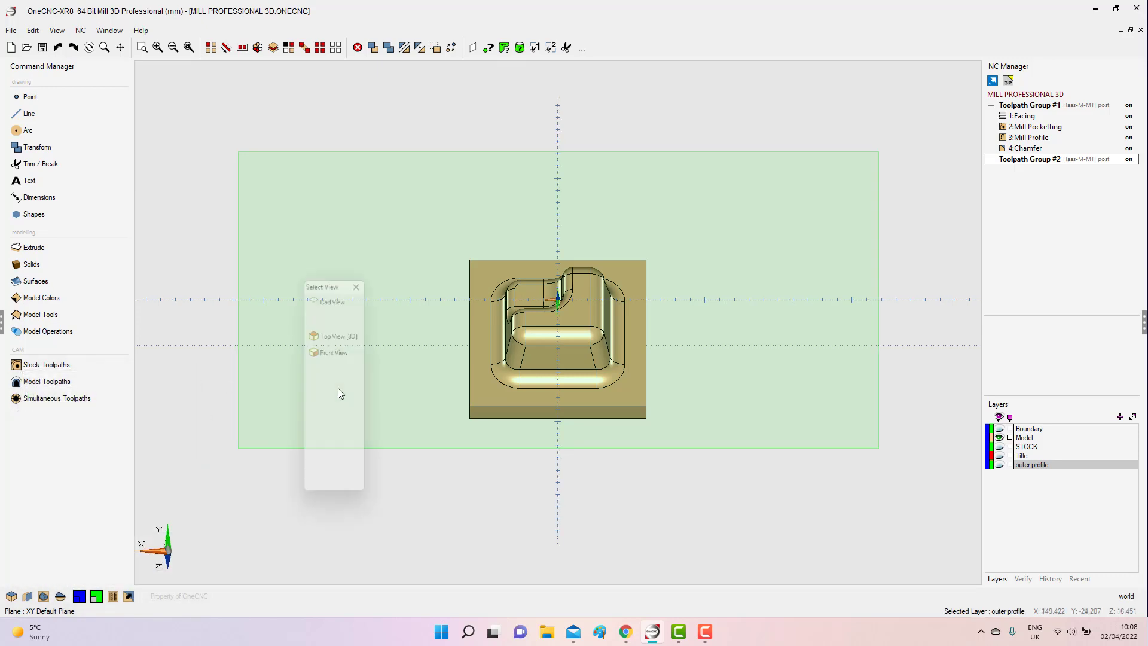
{"action": "left_click", "coordinate": [341, 332]}
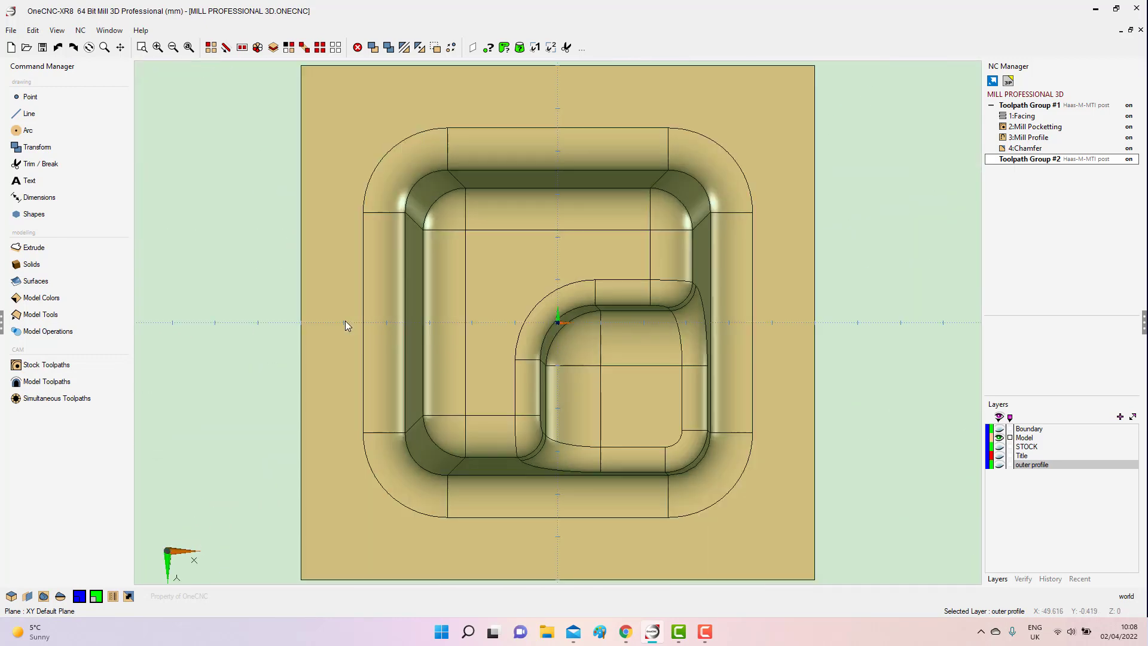
{"action": "scroll", "coordinate": [412, 311], "scroll_direction": "down", "scroll_amount": 4}
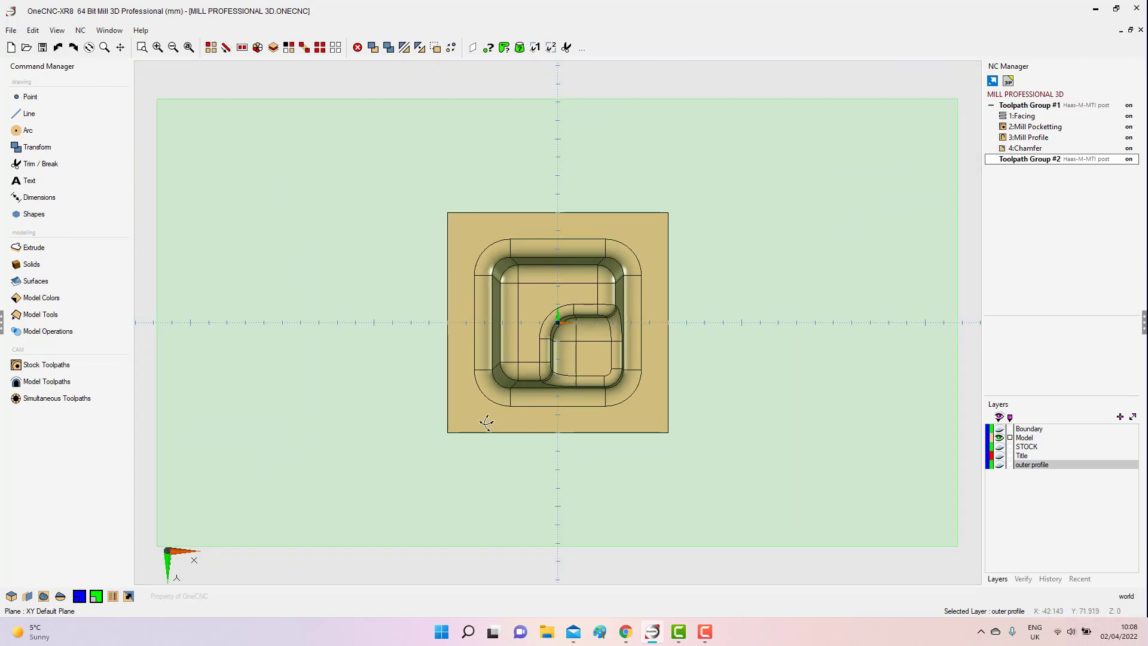
{"action": "middle_click_drag", "start_coordinate": [486, 418], "coordinate": [543, 347]}
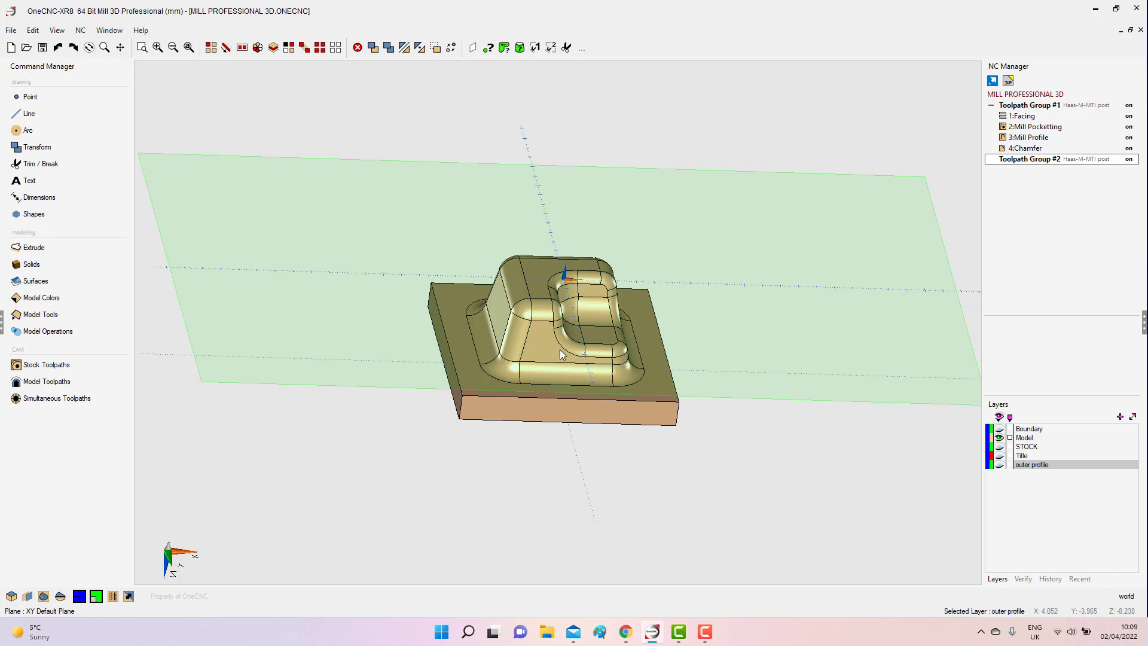
Save the current construction plane under the name "op 20".
{"action": "left_click", "coordinate": [28, 596]}
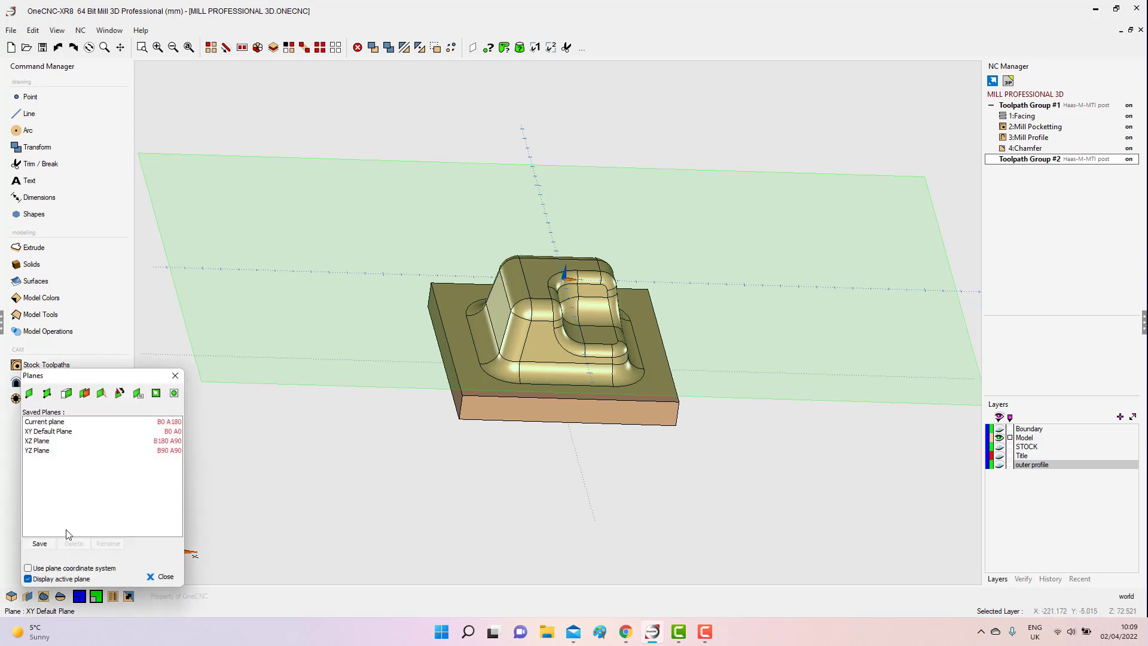
{"action": "left_click", "coordinate": [28, 545]}
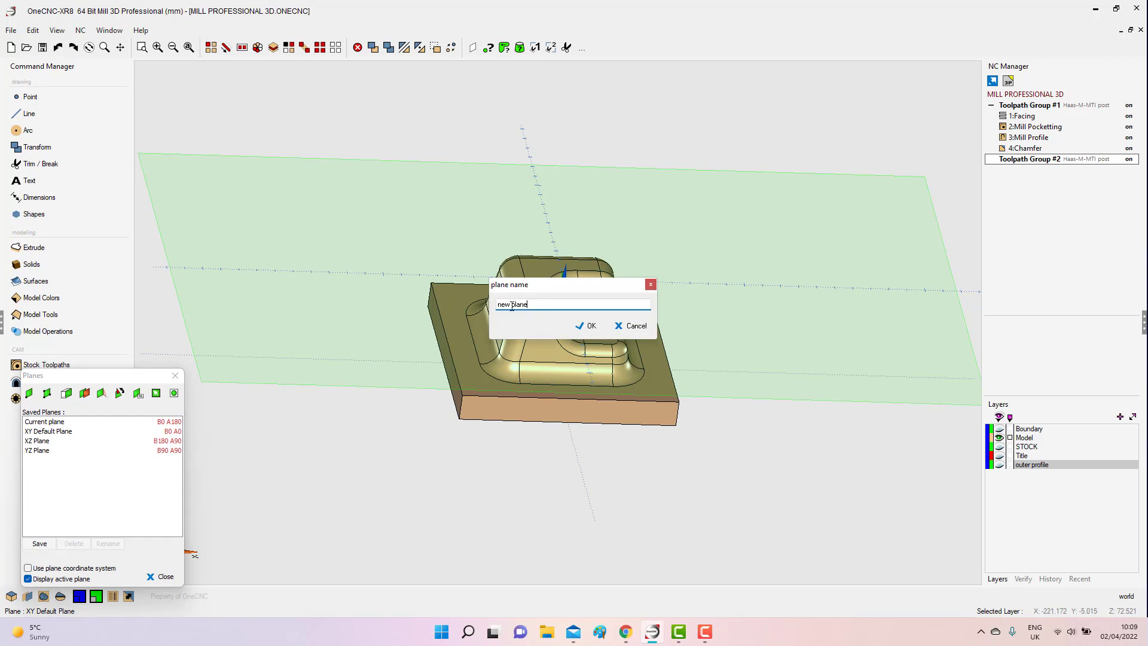
{"action": "type", "text": "op 20"}
{"action": "key", "text": "Return"}
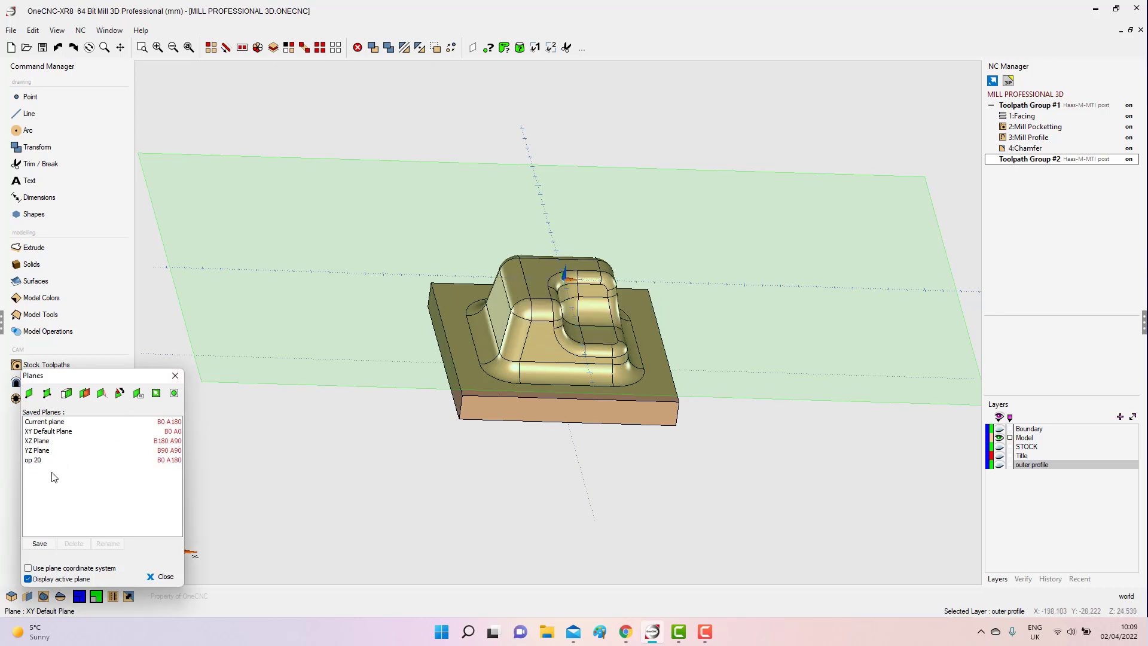
Switch to the XY Default Plane, close the plane settings and align the view to that plane.
{"action": "double_click", "coordinate": [40, 438]}
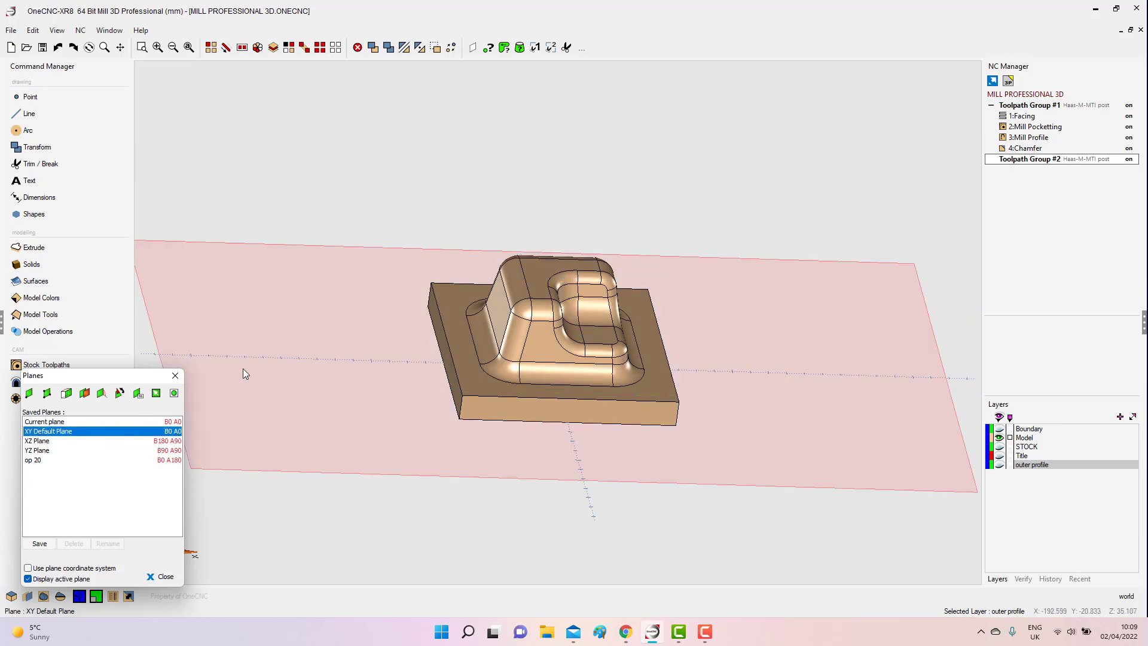
{"action": "right_click", "coordinate": [306, 281]}
{"action": "left_click", "coordinate": [249, 306]}
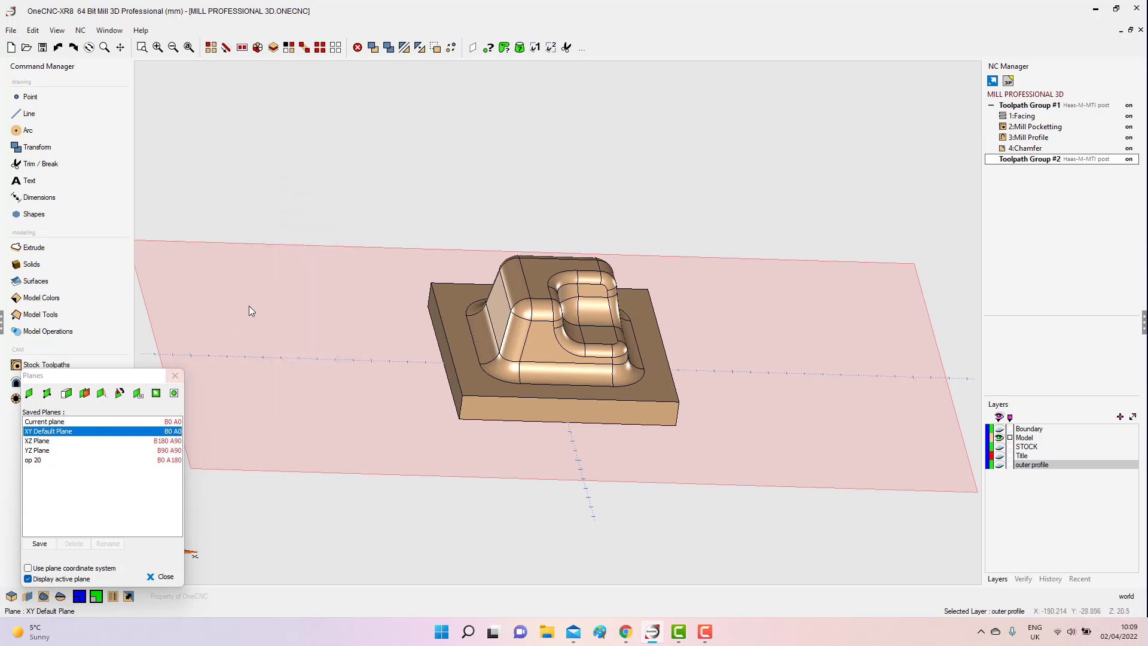
{"action": "left_click", "coordinate": [175, 377]}
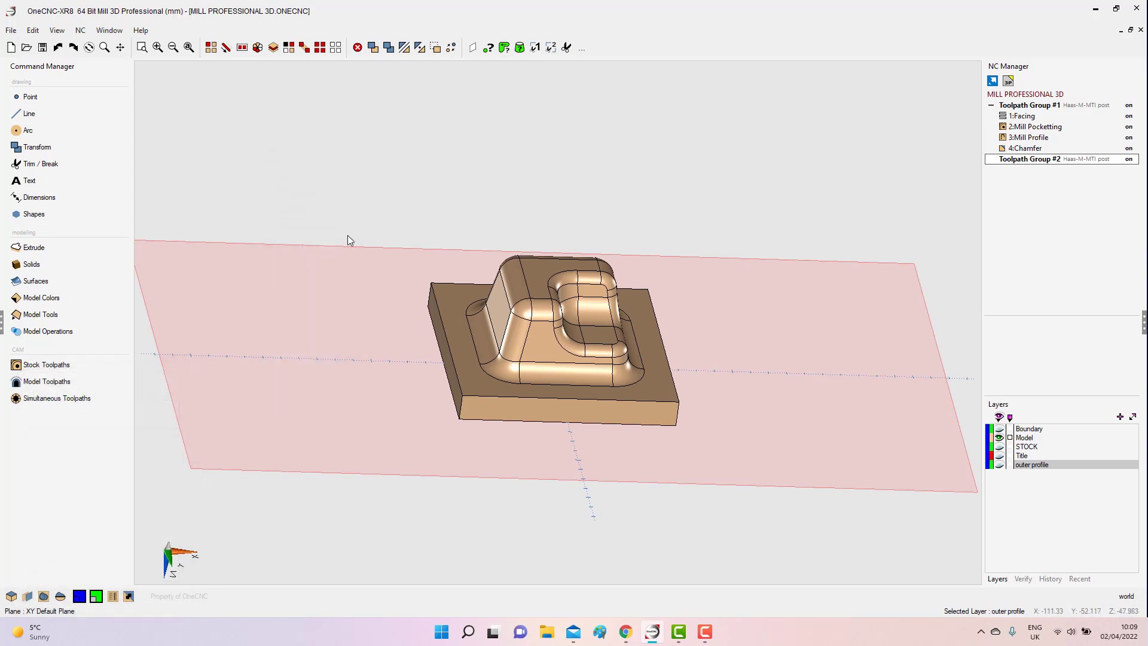
{"action": "right_click", "coordinate": [347, 234]}
{"action": "left_click", "coordinate": [353, 160]}
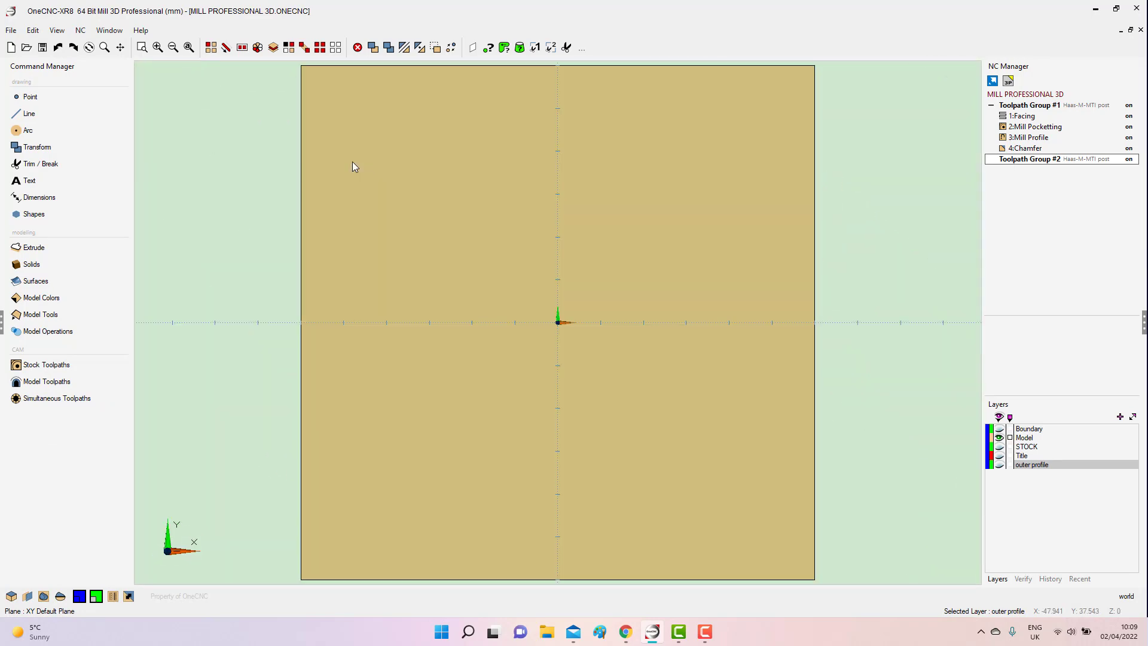
Activate the saved plane "op 20" and align the view to it, showing the boss side of the part.
{"action": "left_click", "coordinate": [29, 597]}
{"action": "left_click", "coordinate": [48, 460]}
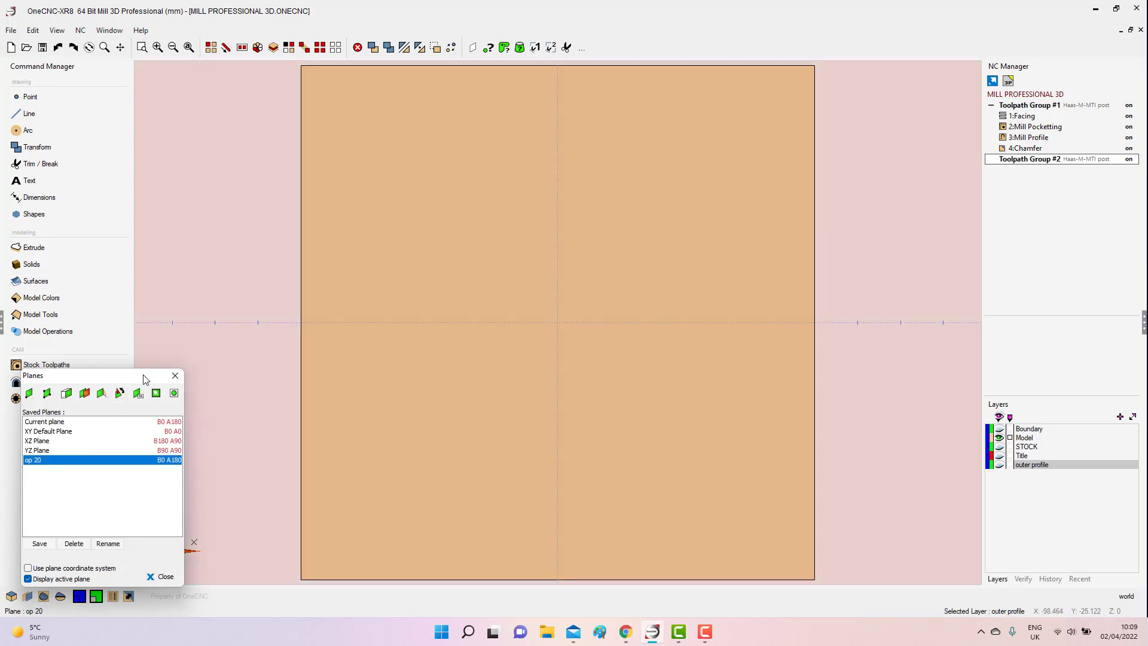
{"action": "left_click", "coordinate": [175, 375]}
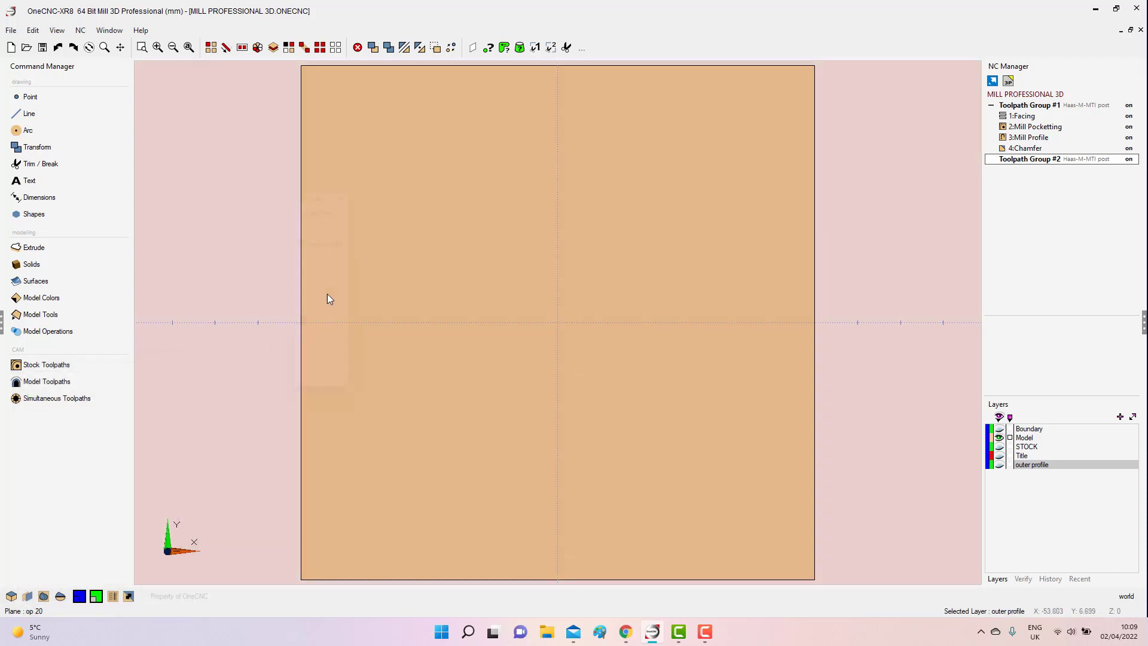
{"action": "right_click", "coordinate": [328, 299]}
{"action": "left_click", "coordinate": [318, 217]}
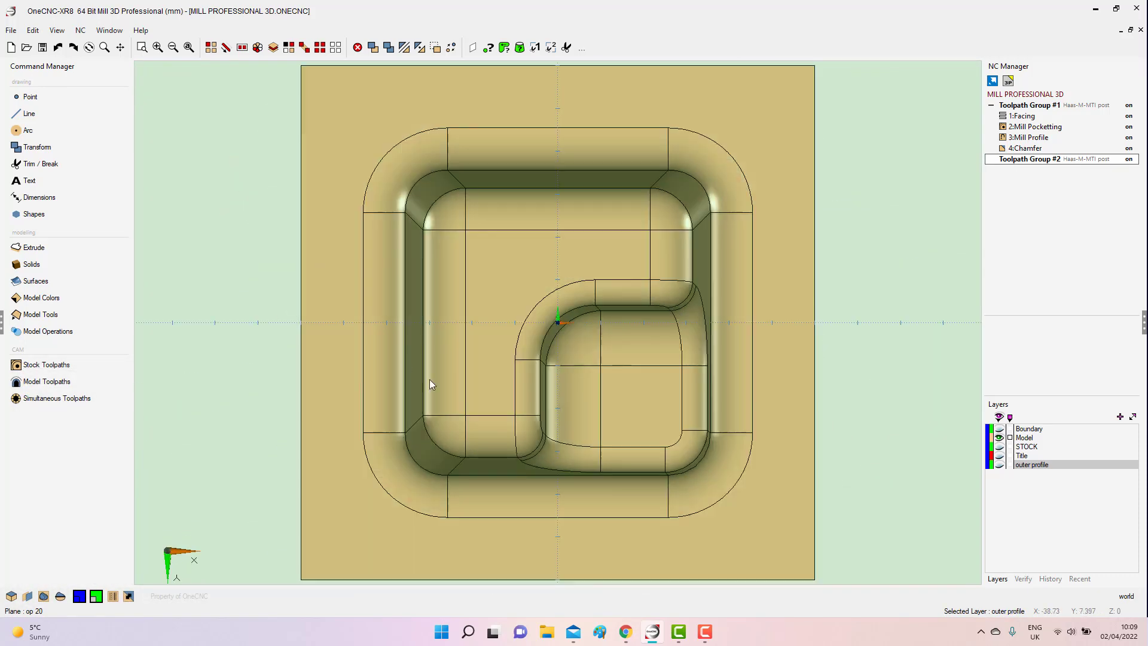
{"action": "scroll", "coordinate": [454, 418], "scroll_direction": "down", "scroll_amount": 3}
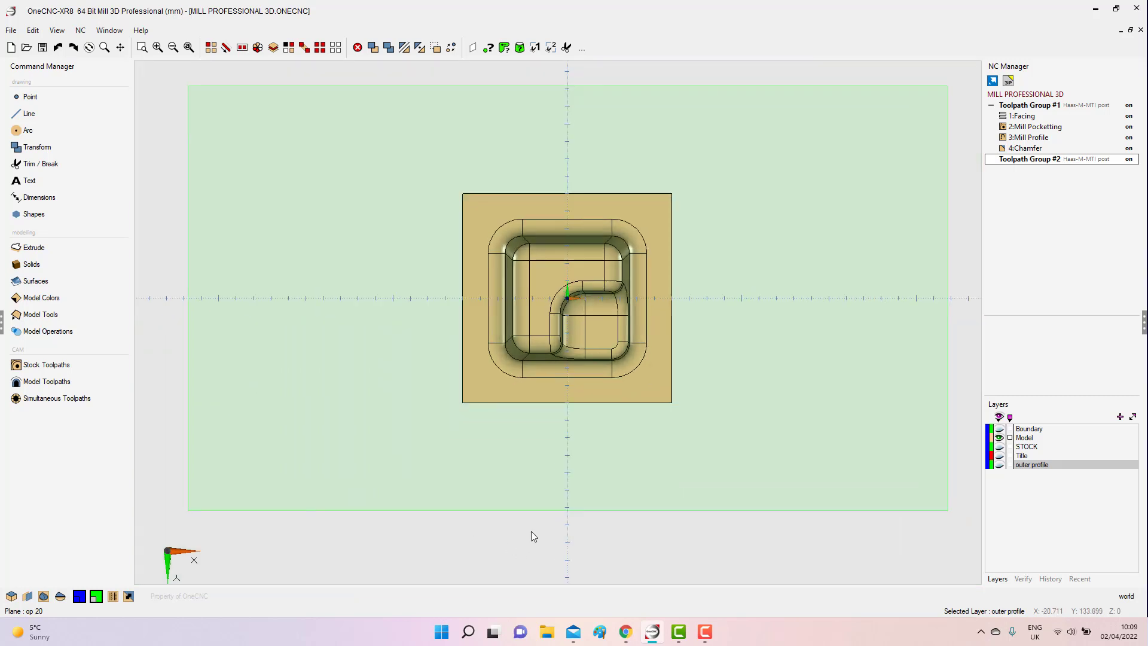
{"action": "middle_click_drag", "start_coordinate": [574, 566], "coordinate": [868, 538]}
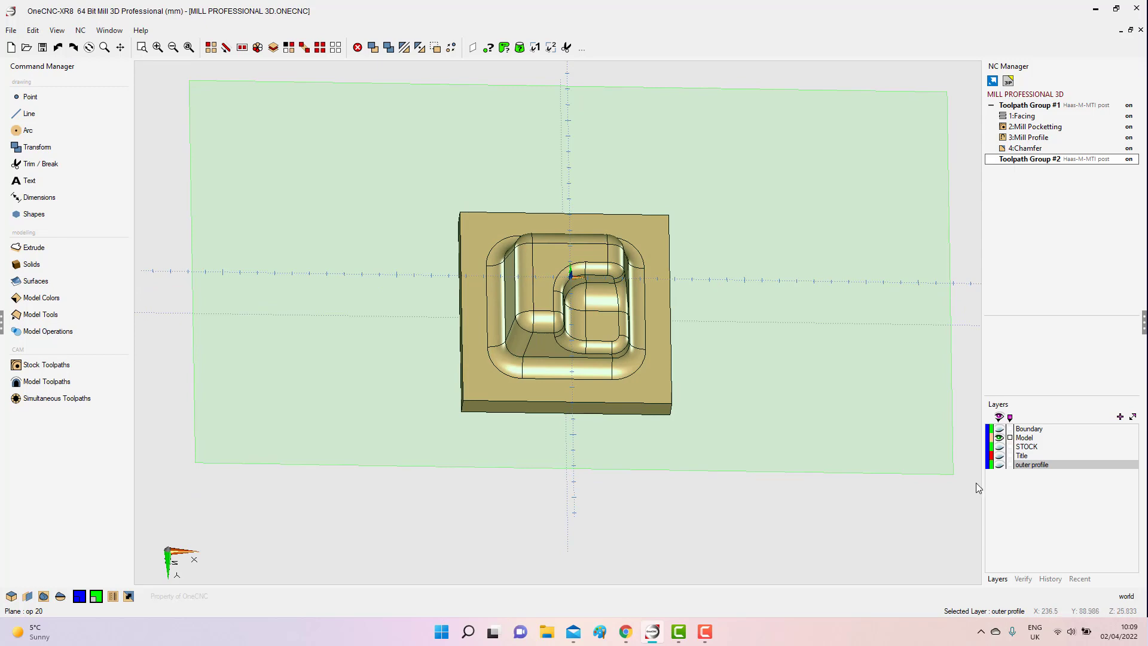
Show the Boundary layer and inspect the boundary circle around the part.
{"action": "left_click", "coordinate": [999, 429]}
{"action": "middle_click_drag", "start_coordinate": [691, 512], "coordinate": [573, 456]}
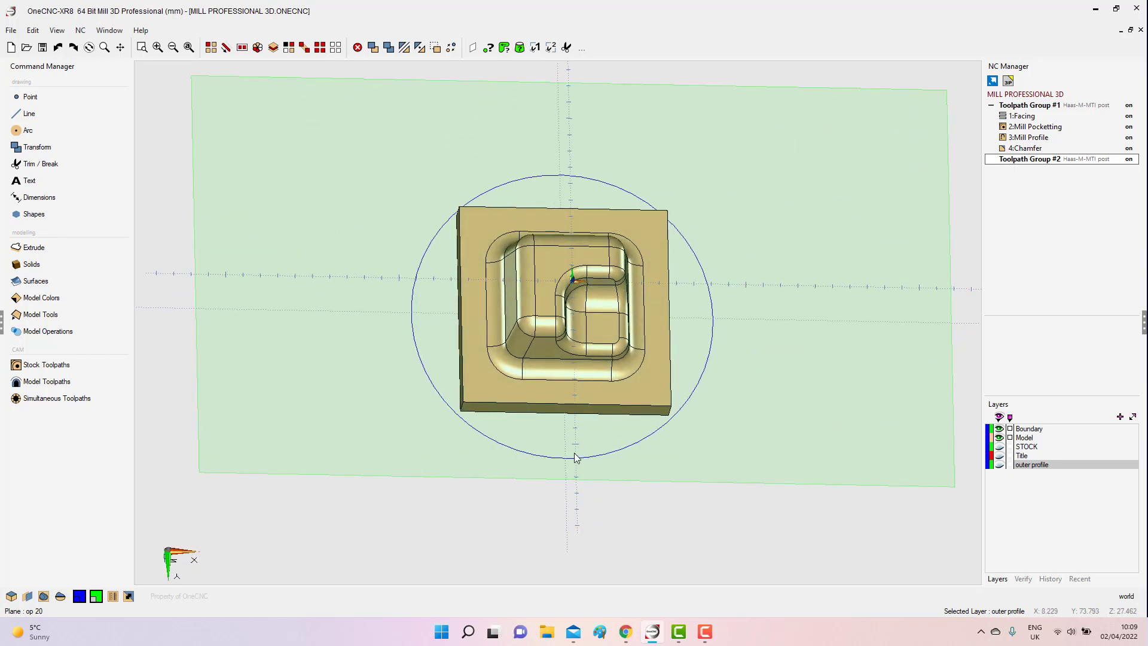
{"action": "mouse_move", "coordinate": [586, 396]}
{"action": "middle_mouse_down"}
{"action": "mouse_move", "coordinate": [585, 261]}
{"action": "mouse_move", "coordinate": [588, 381]}
{"action": "middle_mouse_up"}
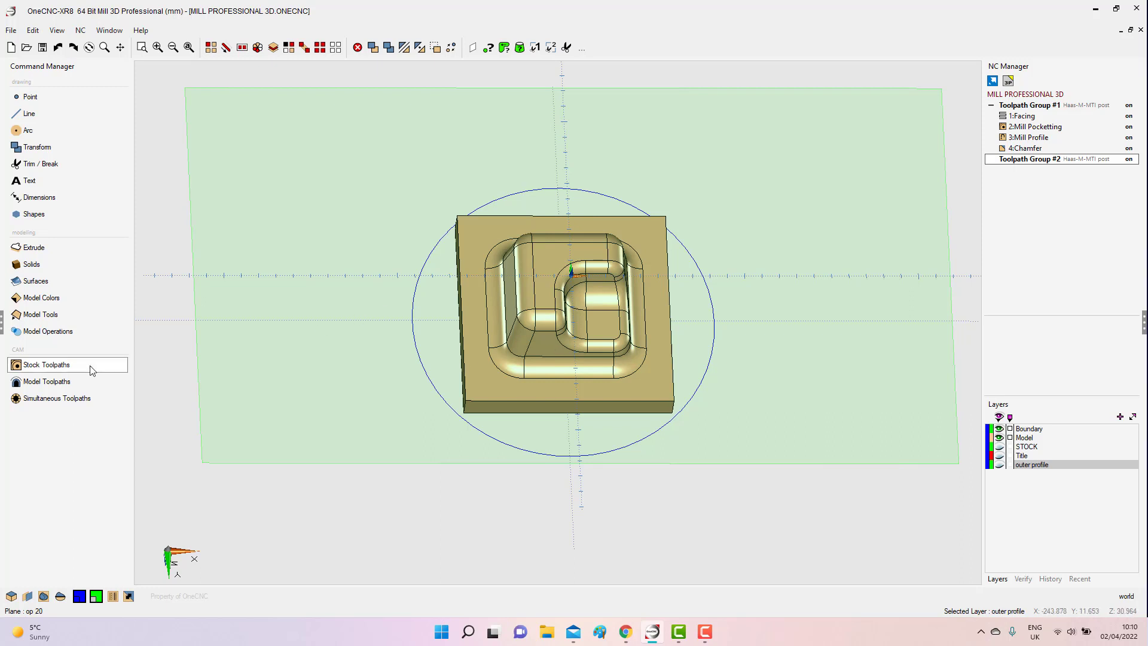
Start a Z Level rough model toolpath and open the tool changer for its cutter.
{"action": "left_click", "coordinate": [46, 386]}
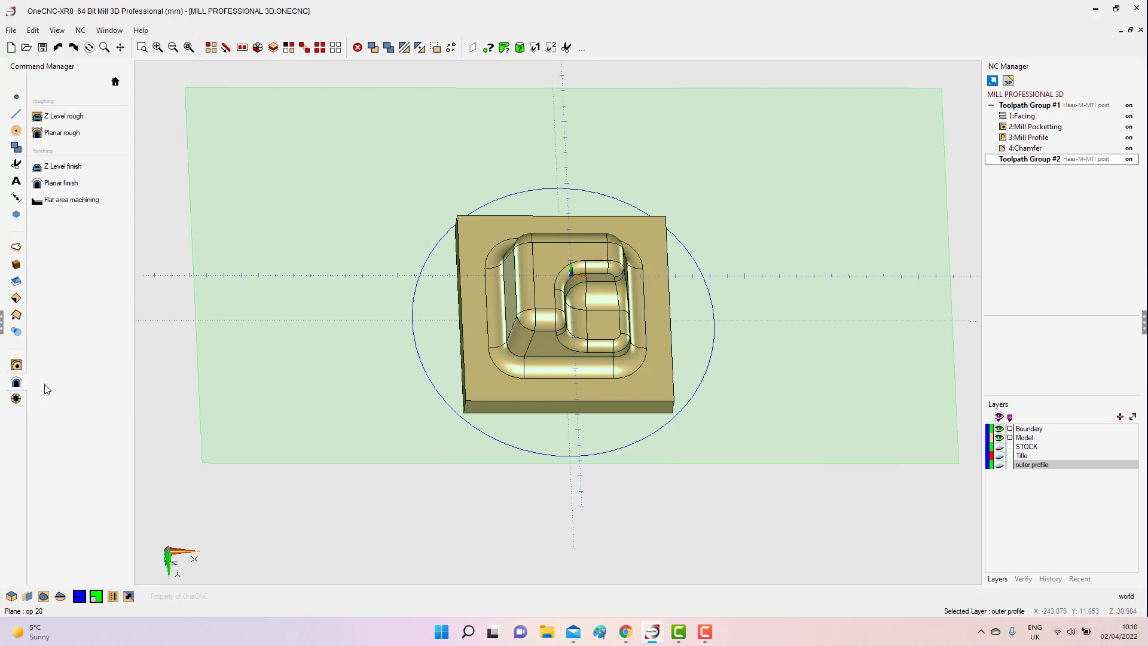
{"action": "left_click", "coordinate": [78, 119]}
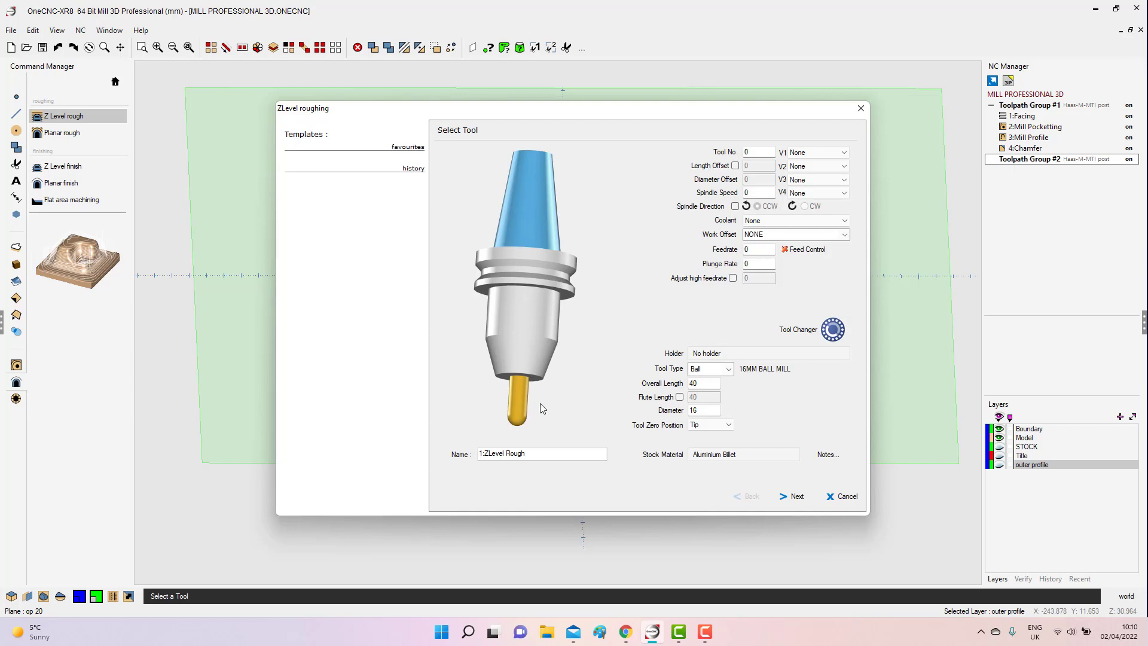
{"action": "left_click", "coordinate": [516, 399]}
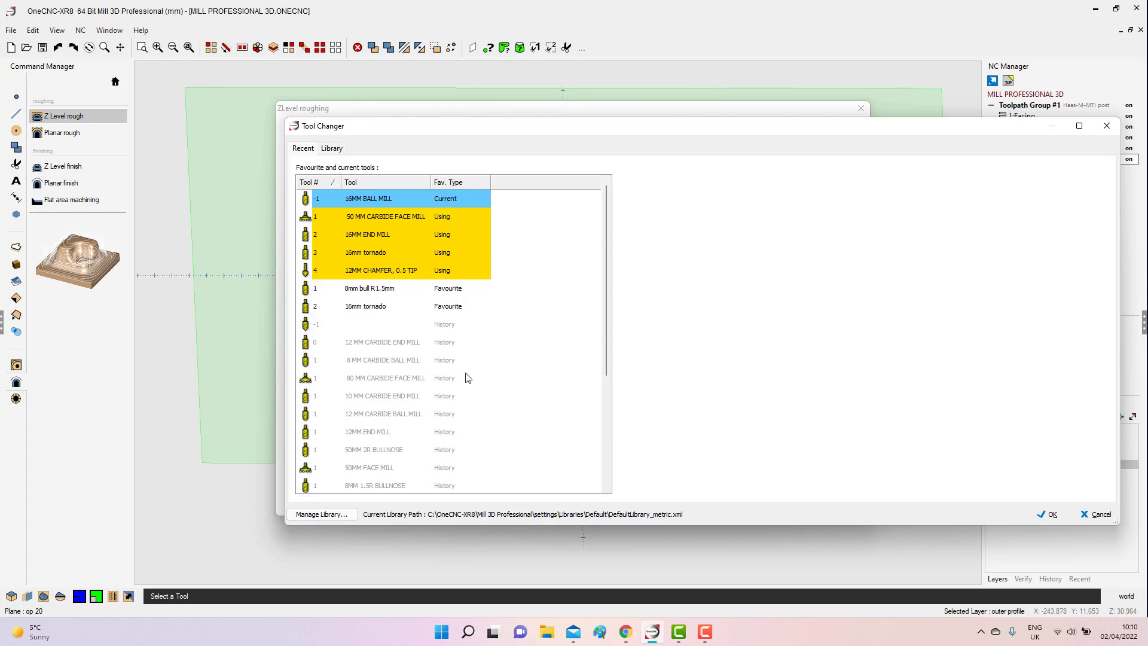
Preview the 8 mm and 12 mm carbide ball mills and the 50MM FACE MILL among the recent tools.
{"action": "left_click", "coordinate": [394, 363]}
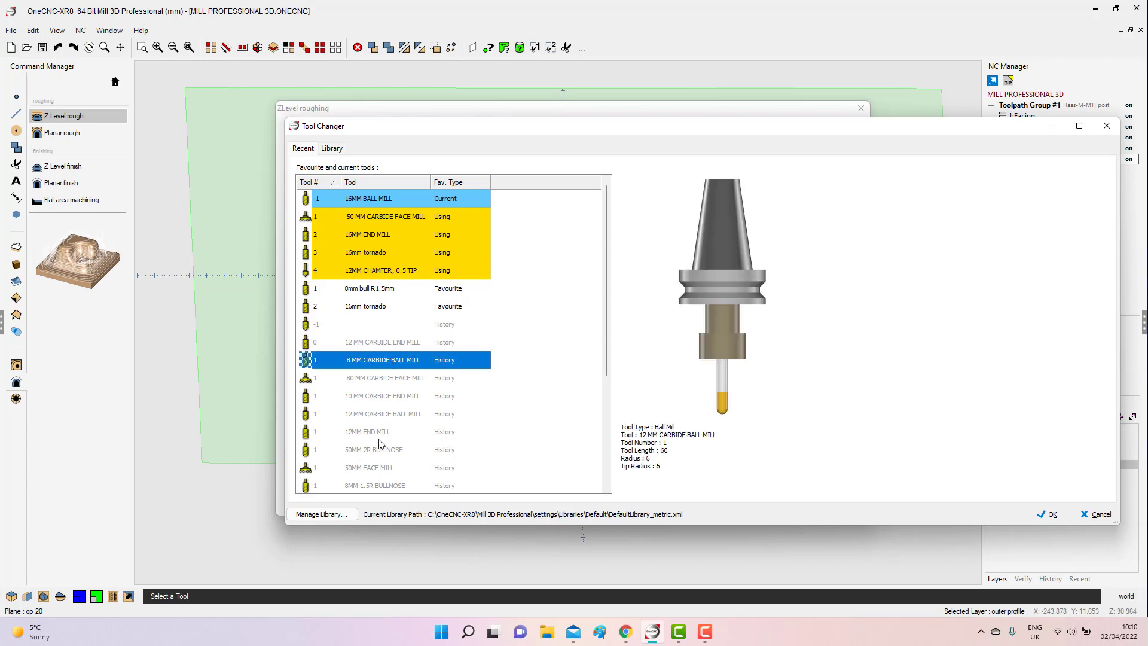
{"action": "left_click", "coordinate": [387, 417]}
{"action": "left_click", "coordinate": [378, 466]}
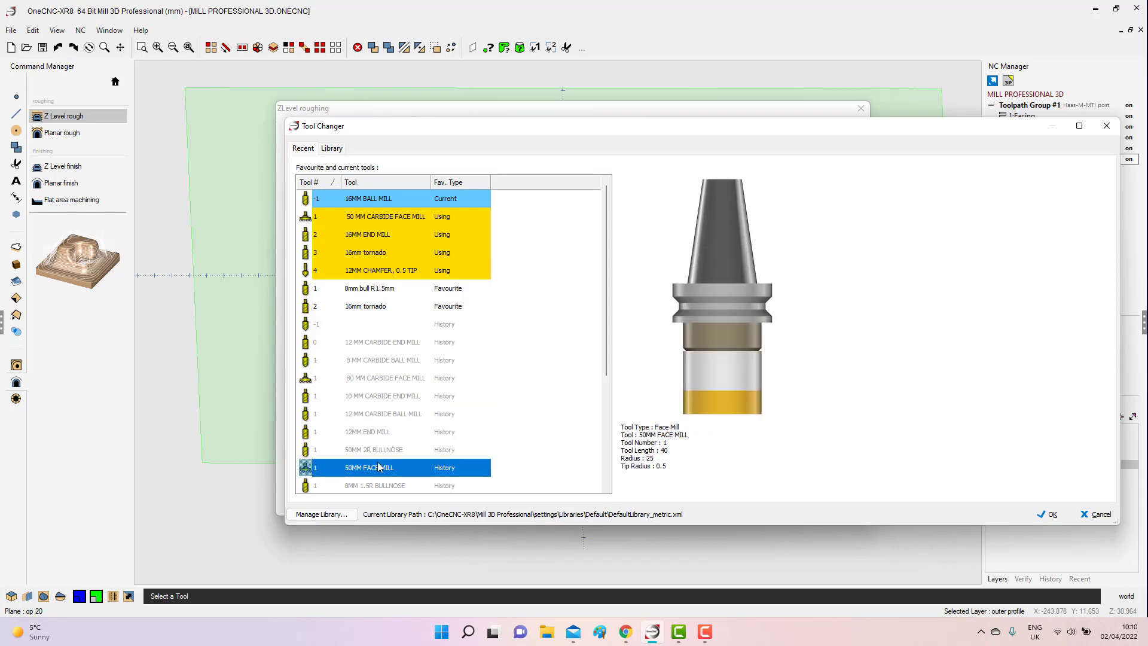
Choose the 20 MM 2.0R CARBIDE BULLNOSE from the bull tools in the library for the roughing toolpath.
{"action": "left_click", "coordinate": [331, 149]}
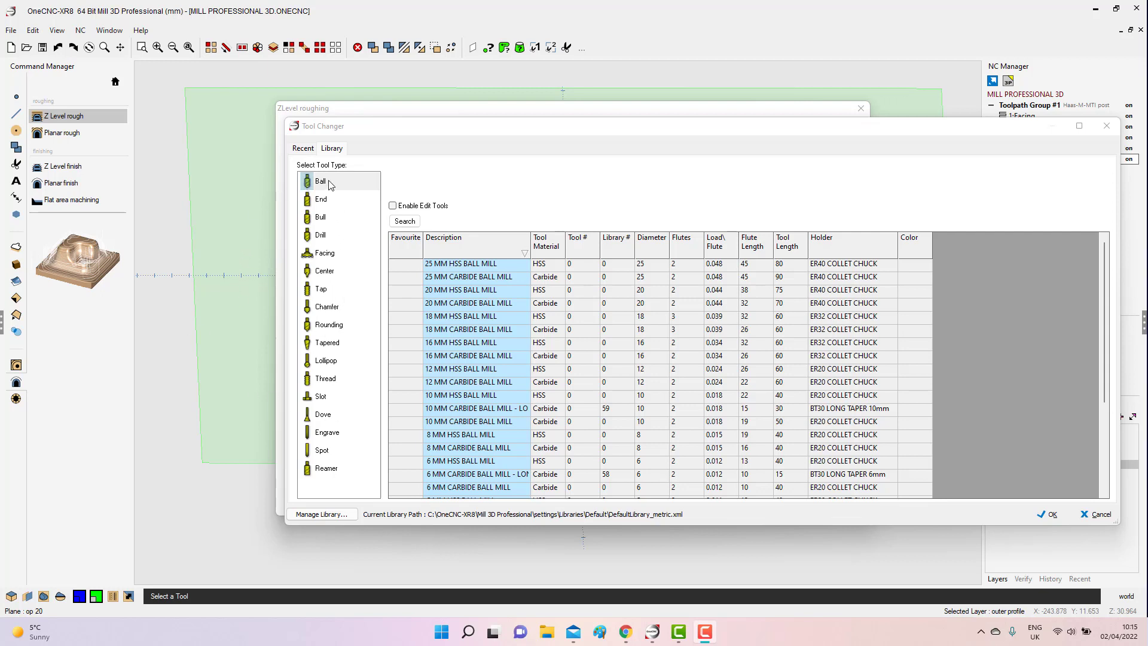
{"action": "left_click", "coordinate": [315, 219]}
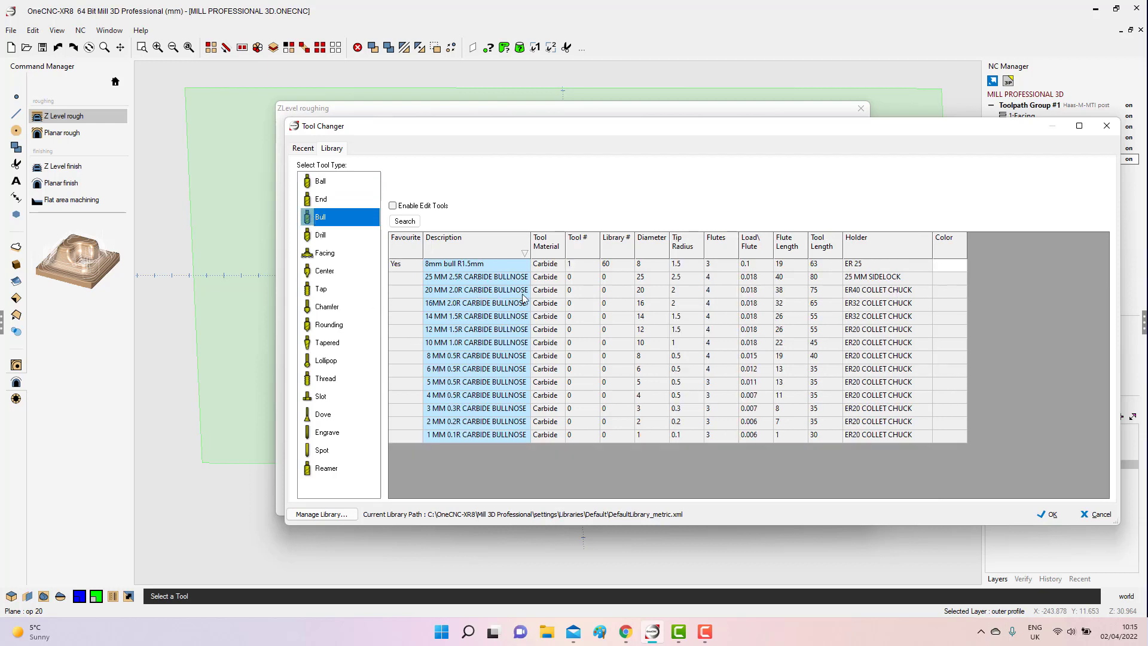
{"action": "left_click", "coordinate": [502, 291]}
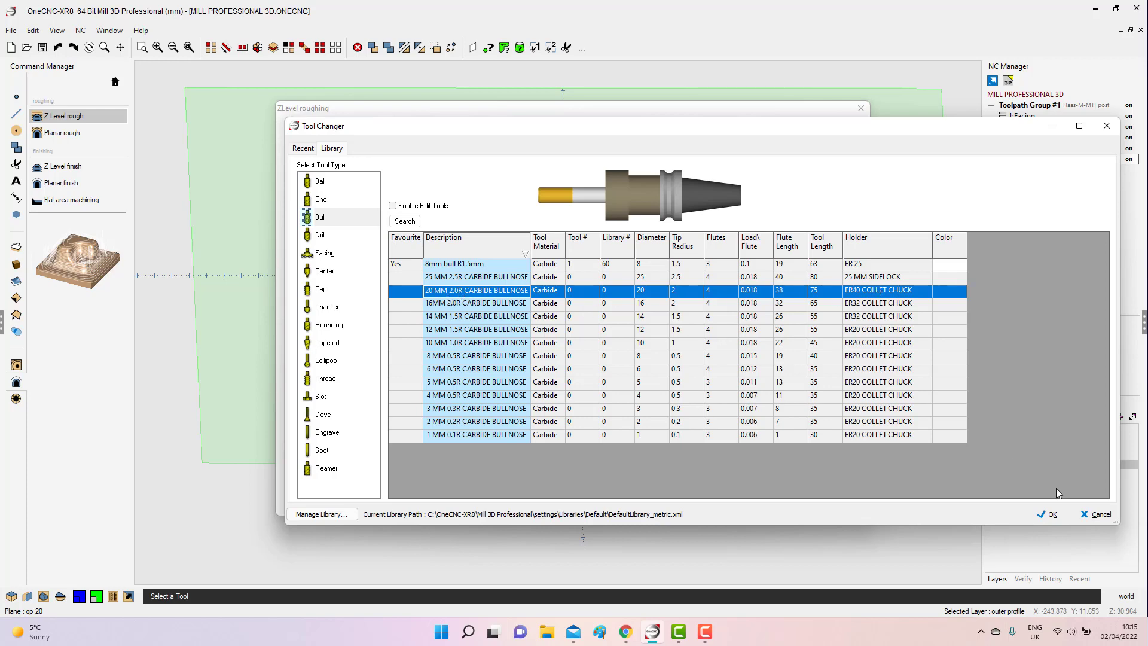
{"action": "left_click", "coordinate": [1045, 513]}
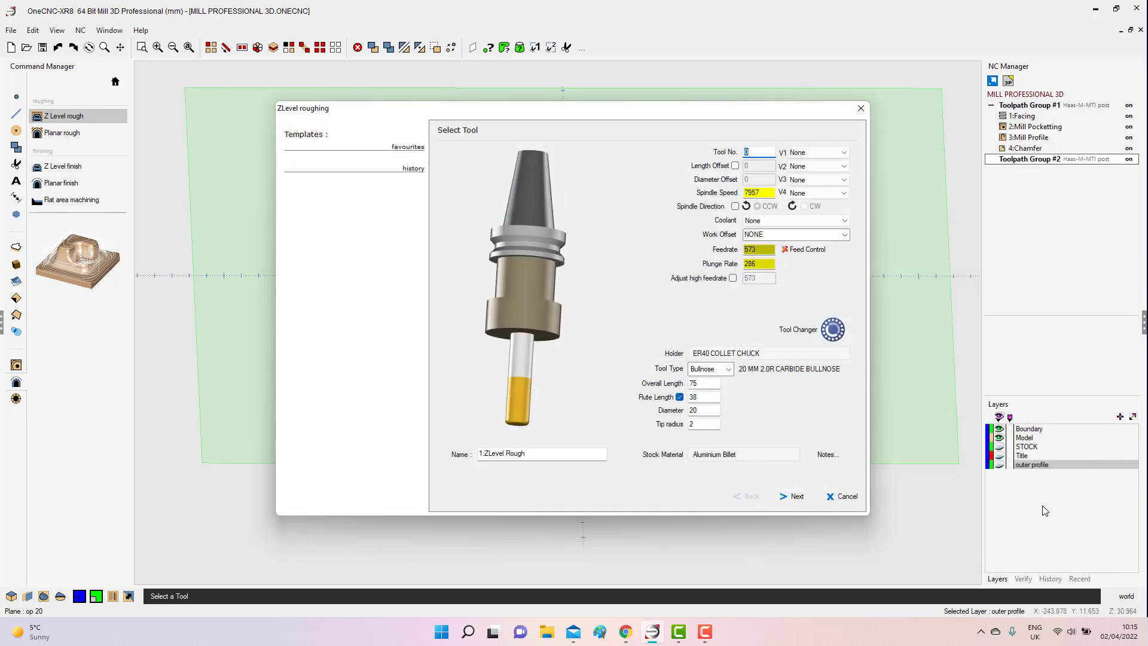
Check the feedrate and spindle speed, and choose Aluminium Billet as the stock material from the material library.
{"action": "double_click", "coordinate": [766, 250]}
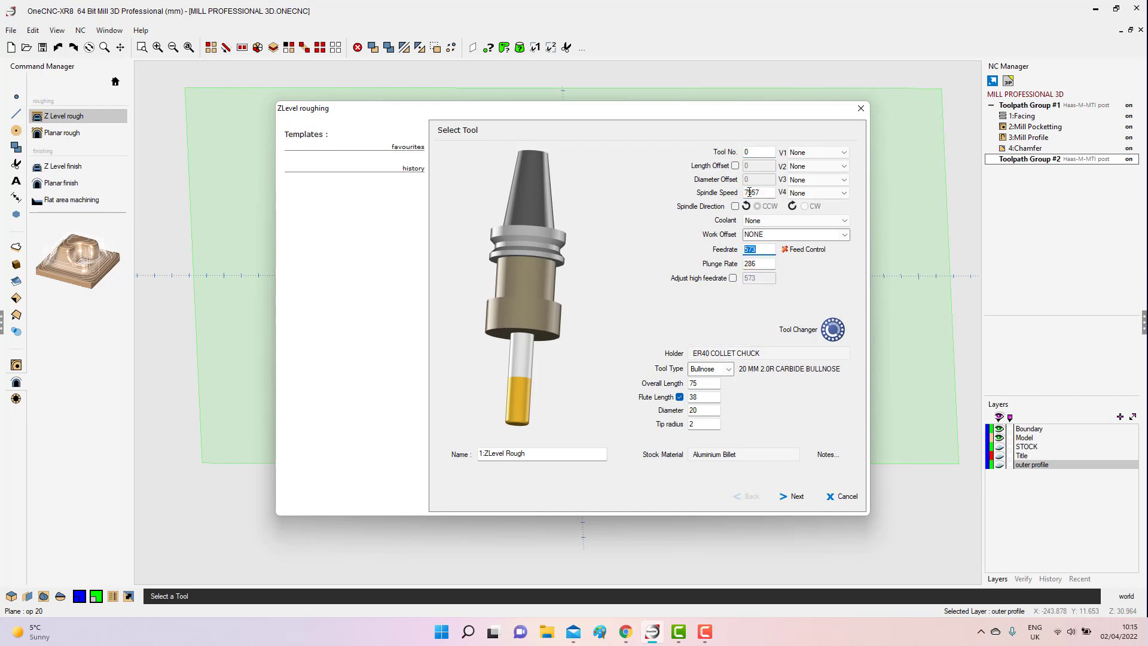
{"action": "double_click", "coordinate": [769, 195]}
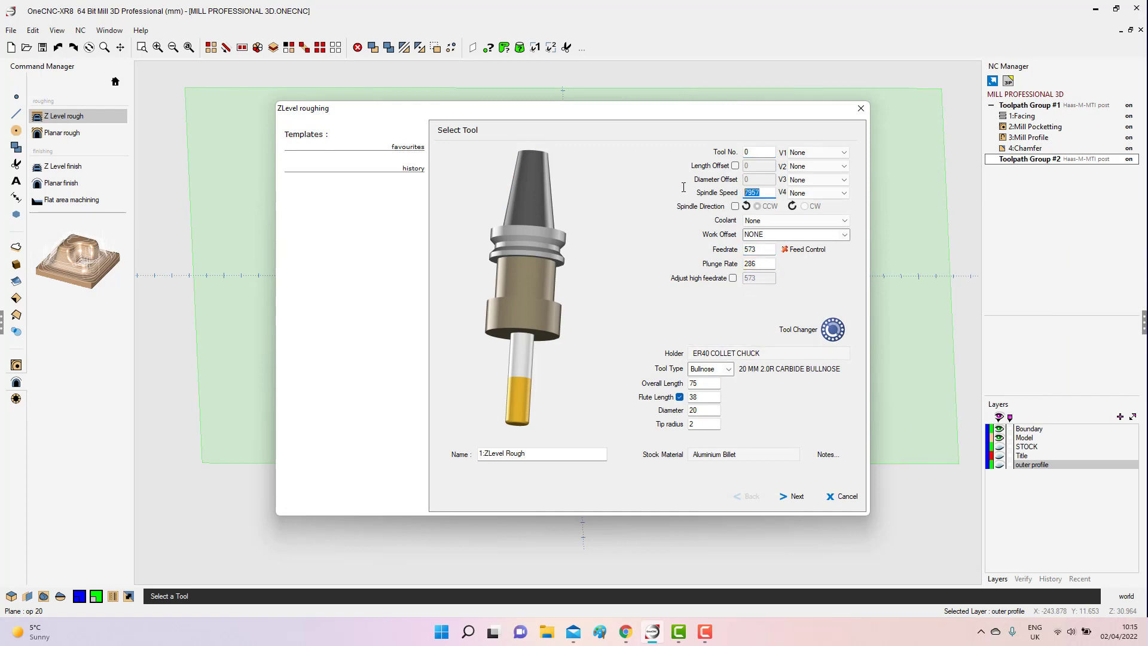
{"action": "left_click", "coordinate": [718, 458]}
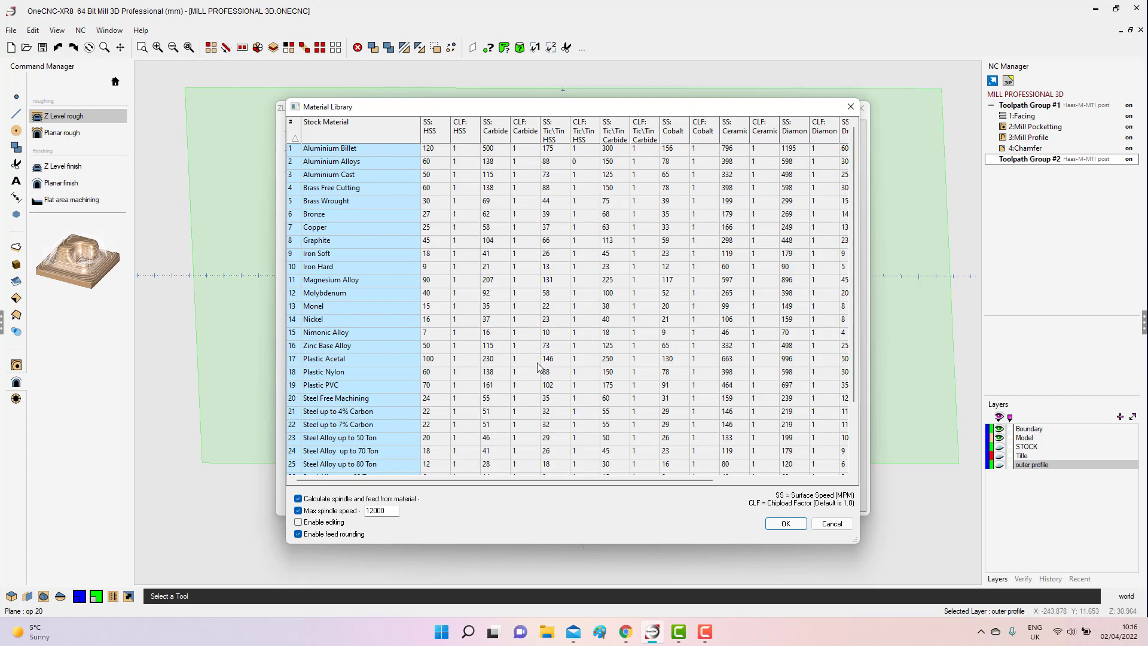
{"action": "left_click", "coordinate": [342, 151]}
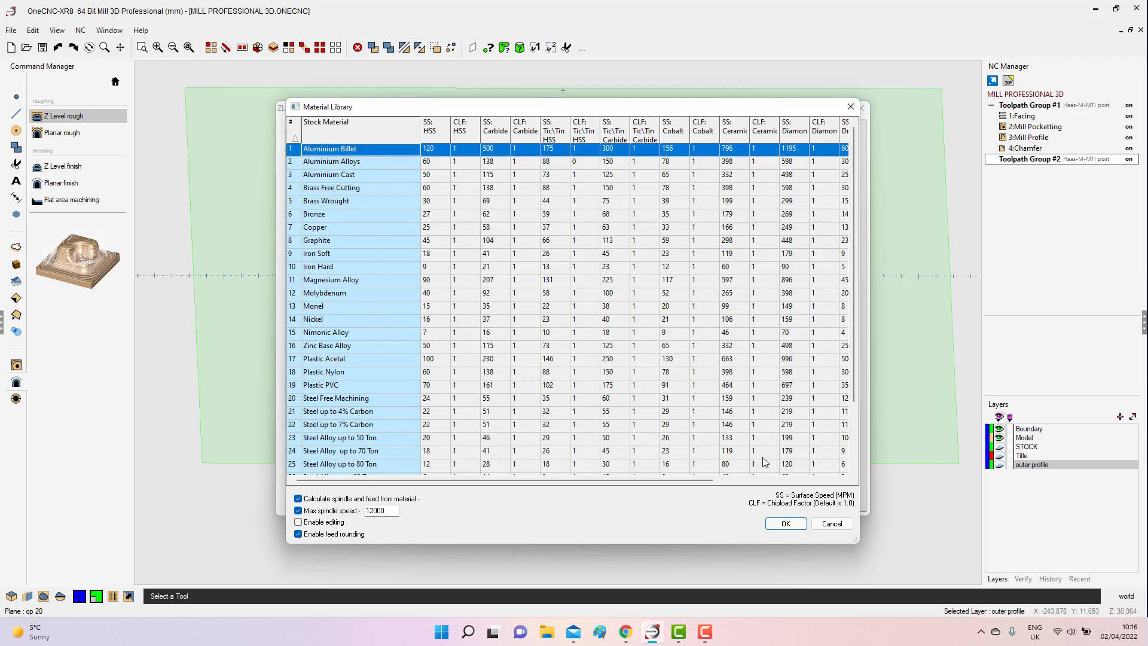
{"action": "left_click", "coordinate": [784, 524]}
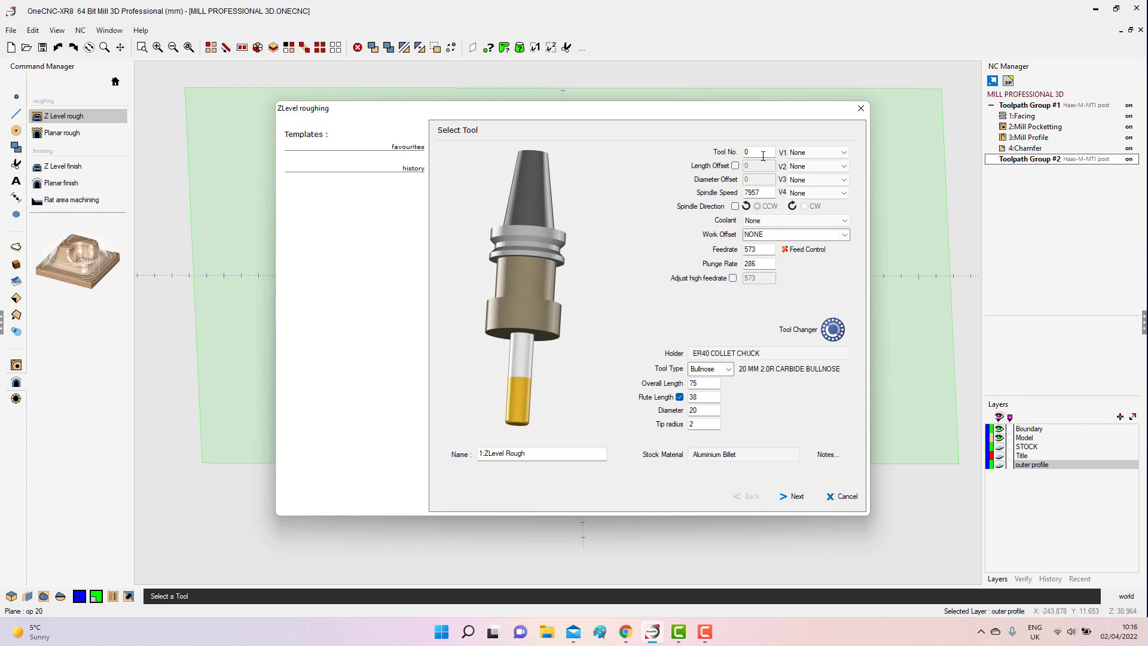
Assign tool number 6, coolant No.1 and work offset G54 to the roughing tool.
{"action": "double_click", "coordinate": [757, 151]}
{"action": "type", "text": "6"}
{"action": "left_click", "coordinate": [755, 221]}
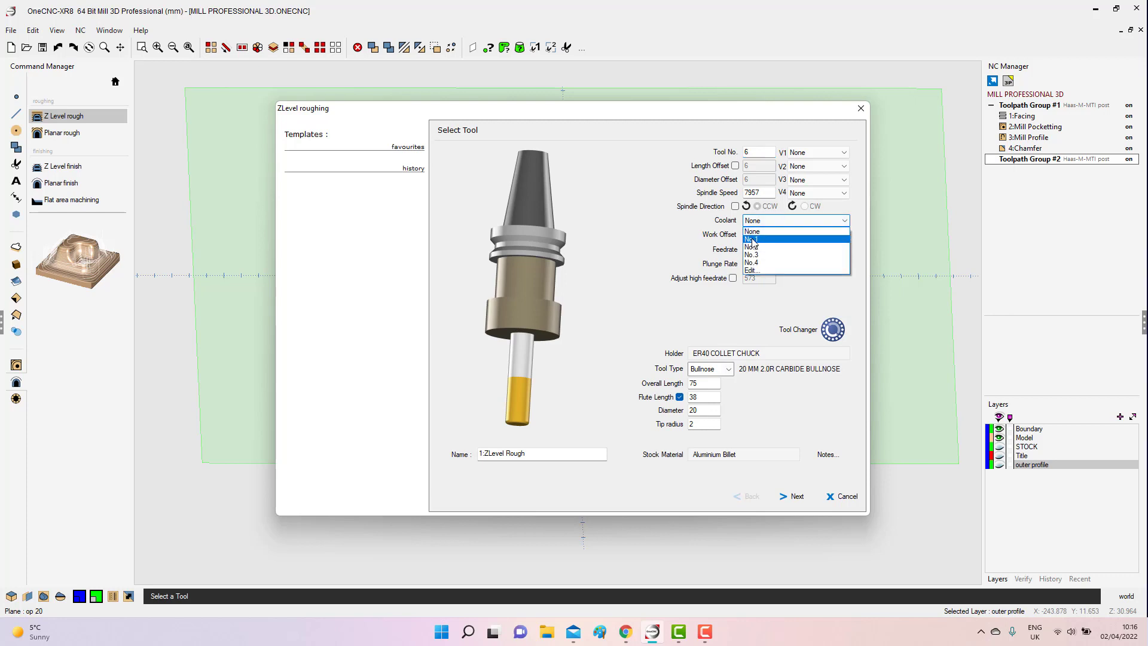
{"action": "left_click", "coordinate": [752, 240]}
{"action": "left_click", "coordinate": [844, 235]}
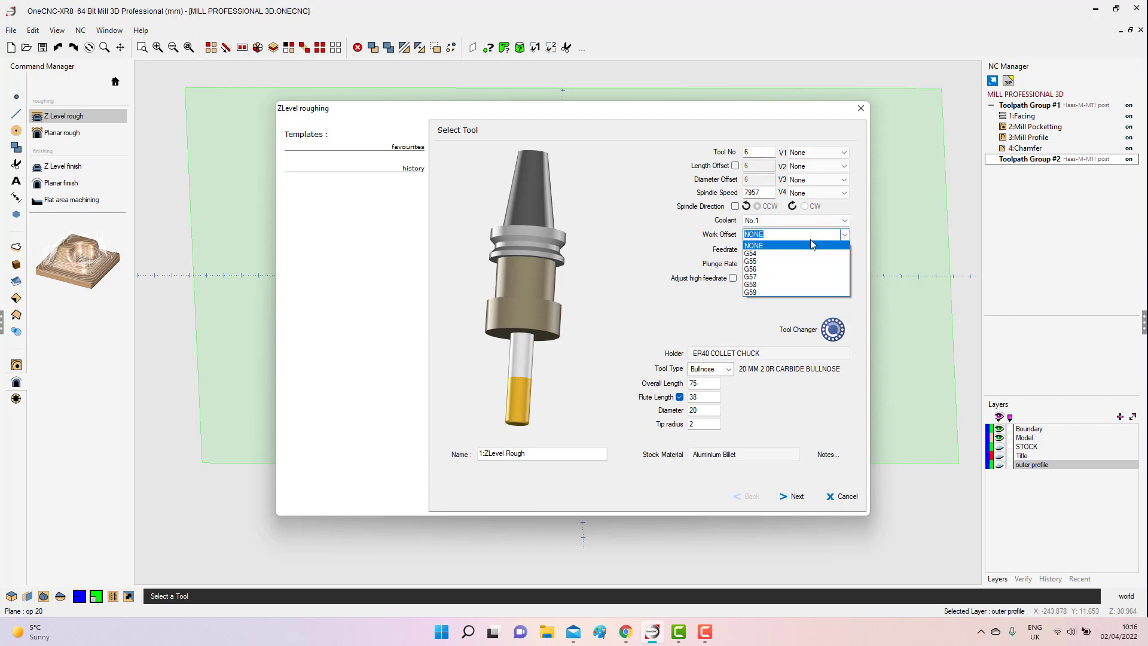
{"action": "left_click", "coordinate": [763, 248]}
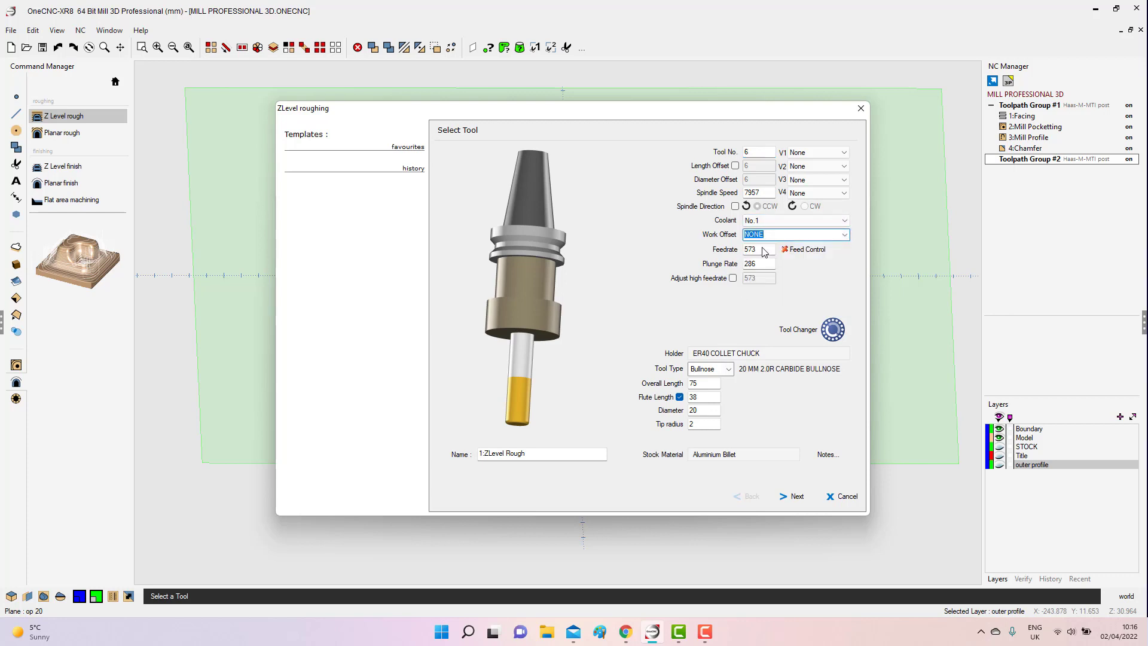
{"action": "left_click", "coordinate": [846, 235]}
{"action": "left_click", "coordinate": [758, 254]}
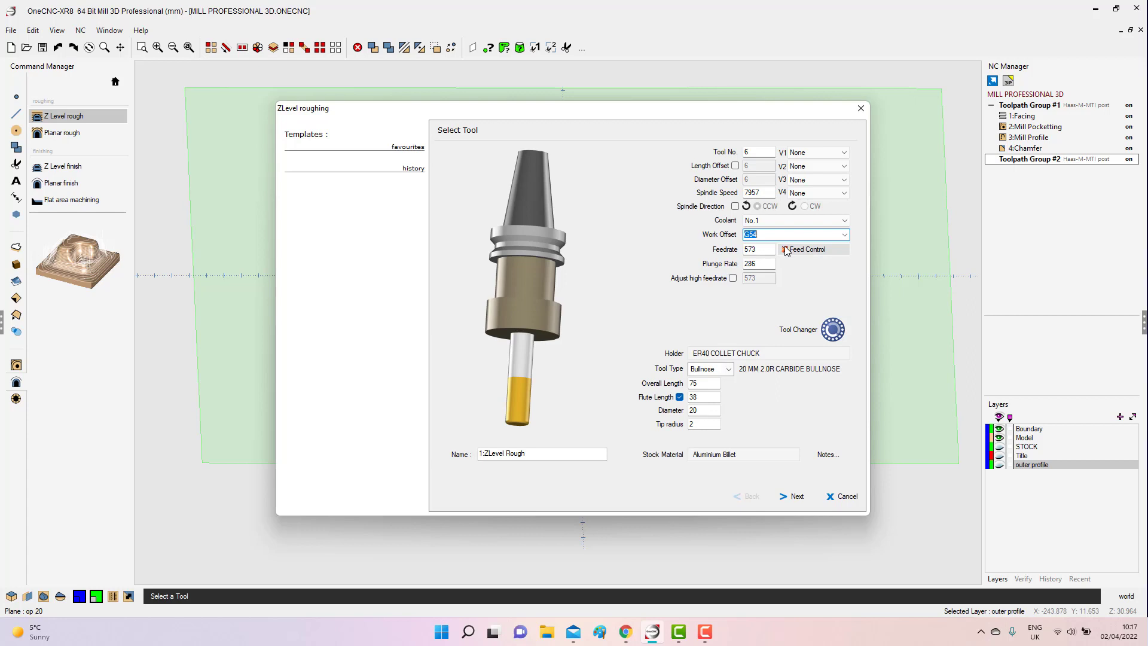
Enable look ahead feedrate control, keeping corner settings and slow on small arcs at Percentage of Tool.
{"action": "left_click", "coordinate": [787, 250]}
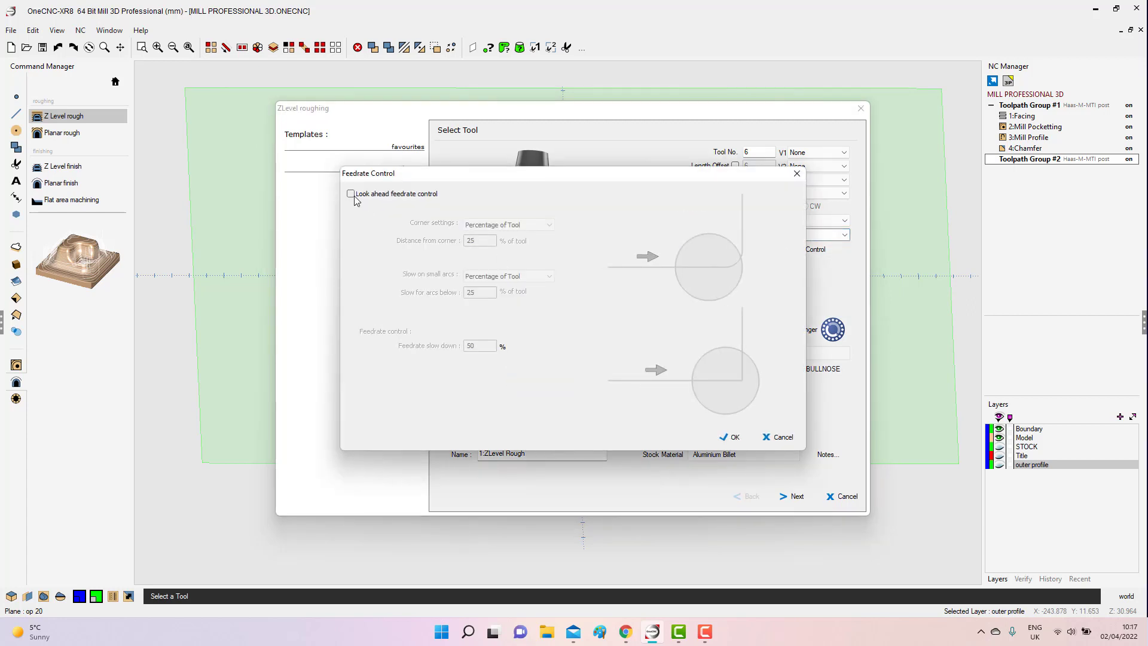
{"action": "left_click", "coordinate": [350, 194]}
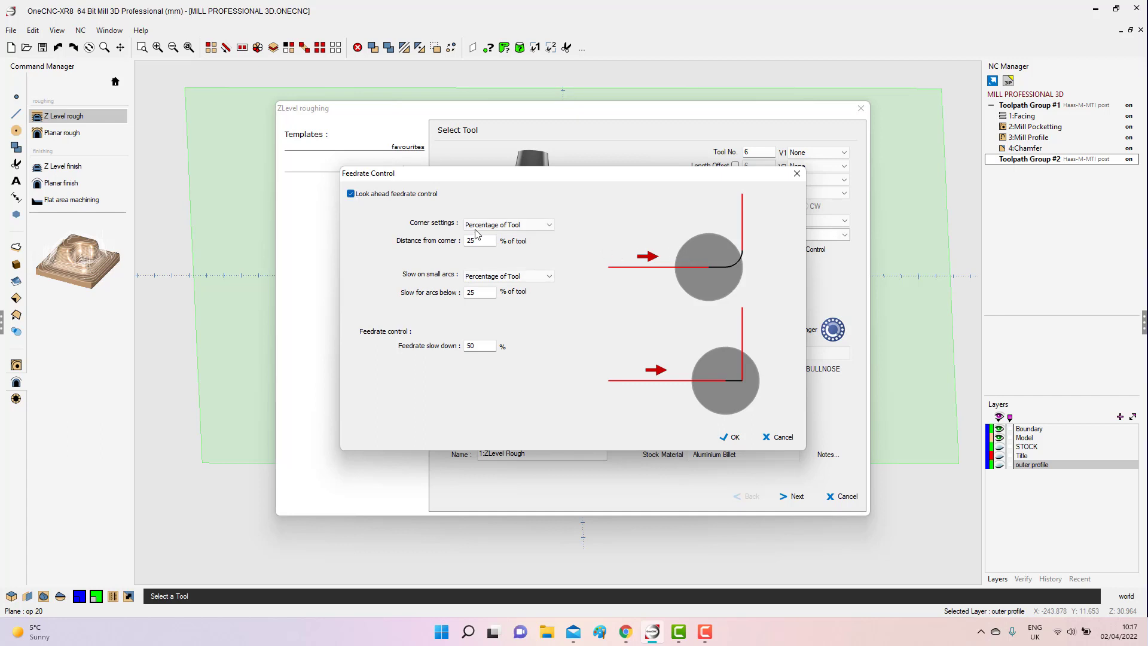
{"action": "left_click", "coordinate": [521, 225]}
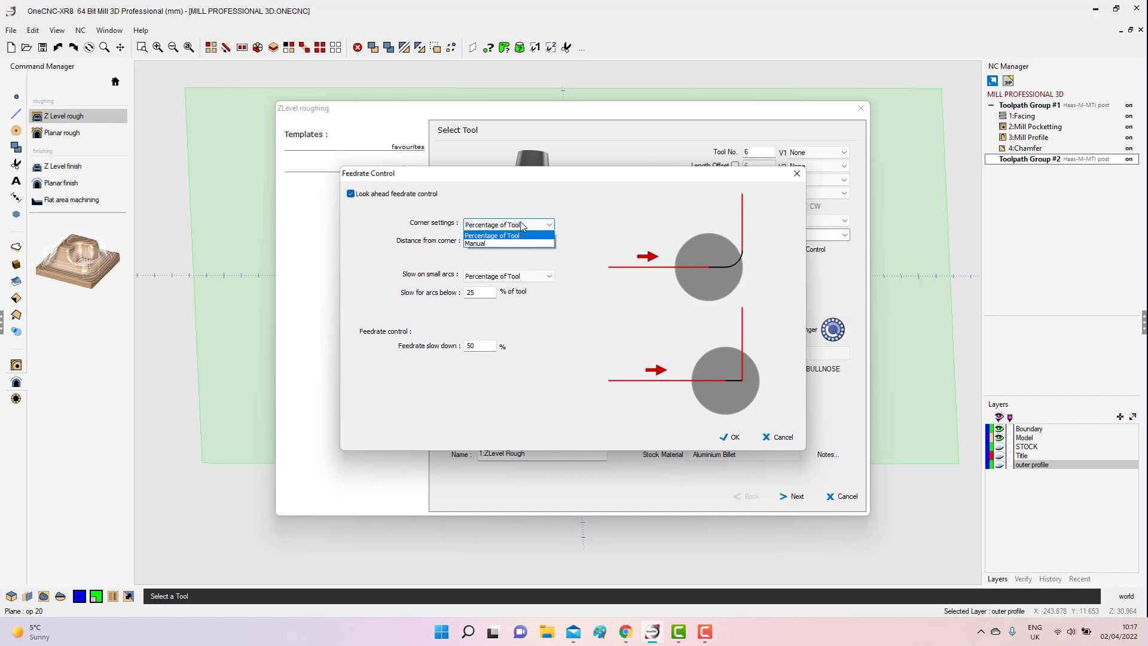
{"action": "left_click", "coordinate": [493, 235]}
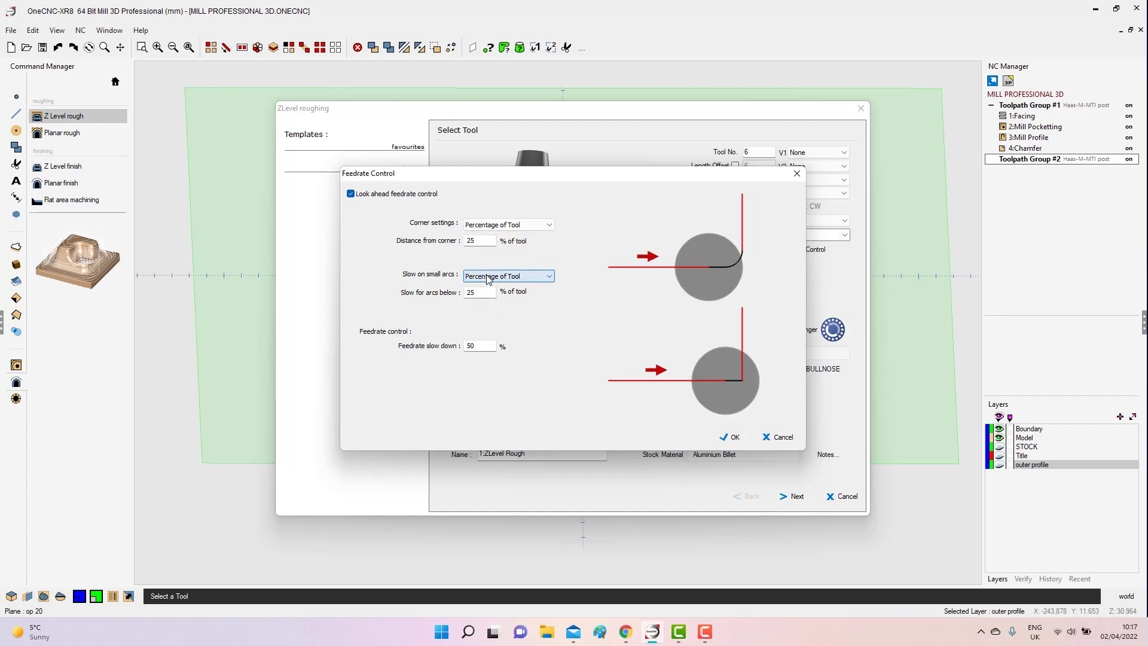
{"action": "left_click", "coordinate": [489, 279]}
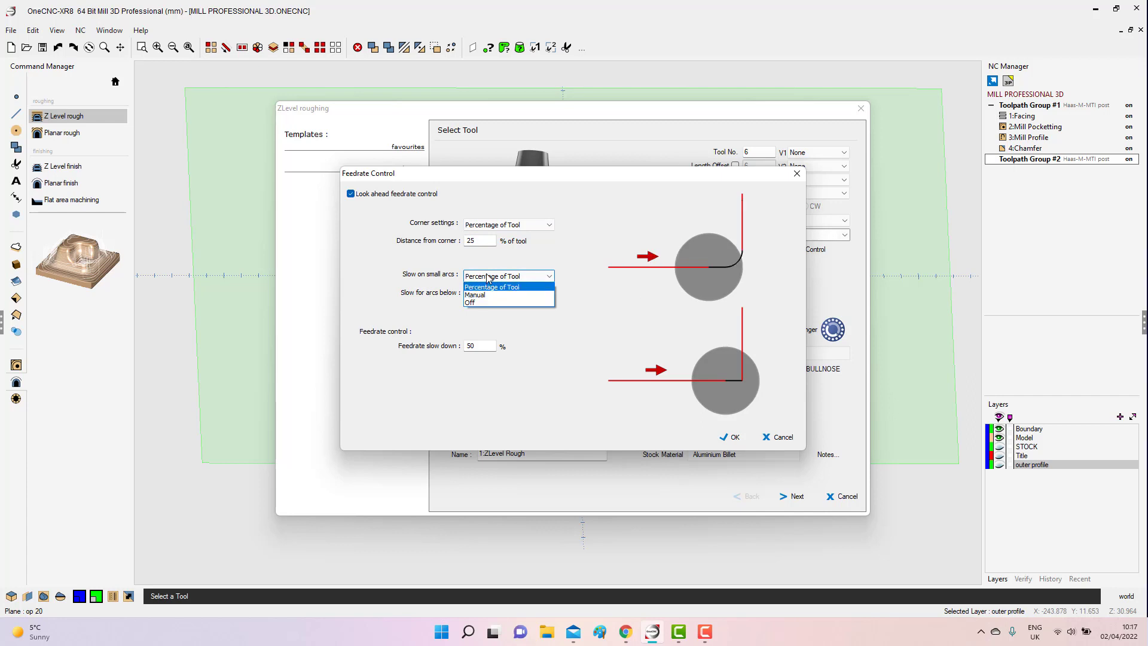
{"action": "left_click", "coordinate": [489, 279]}
Change the feedrate slow down percentage and accept the feedrate control settings.
{"action": "left_click_drag", "start_coordinate": [482, 346], "coordinate": [438, 346]}
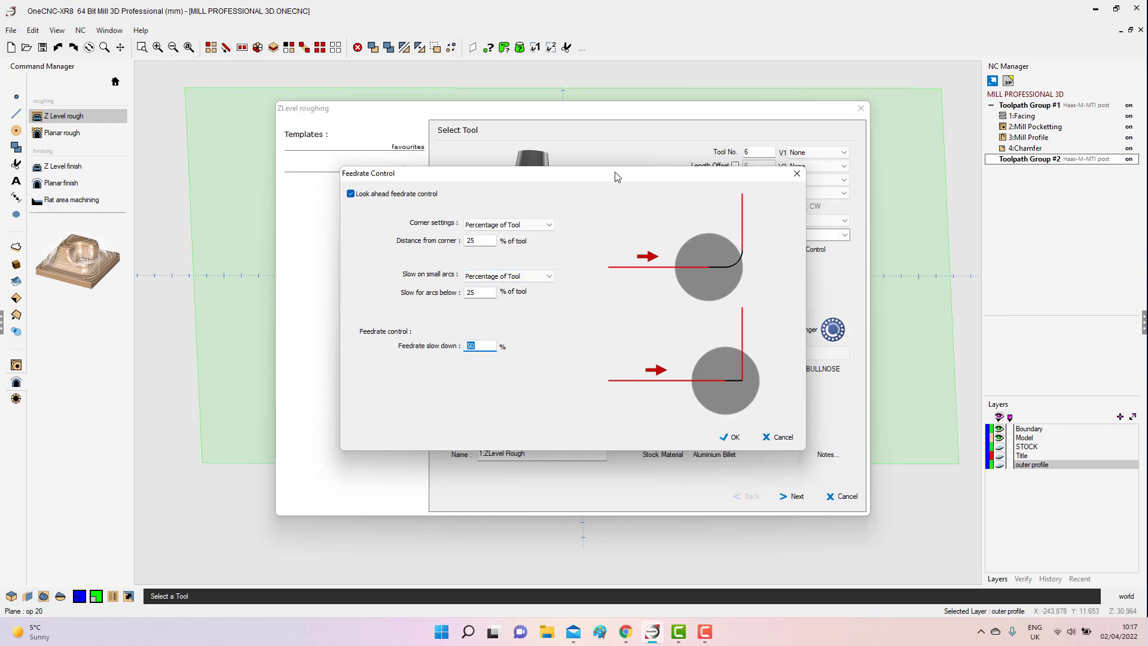
{"action": "left_click_drag", "start_coordinate": [616, 177], "coordinate": [593, 318]}
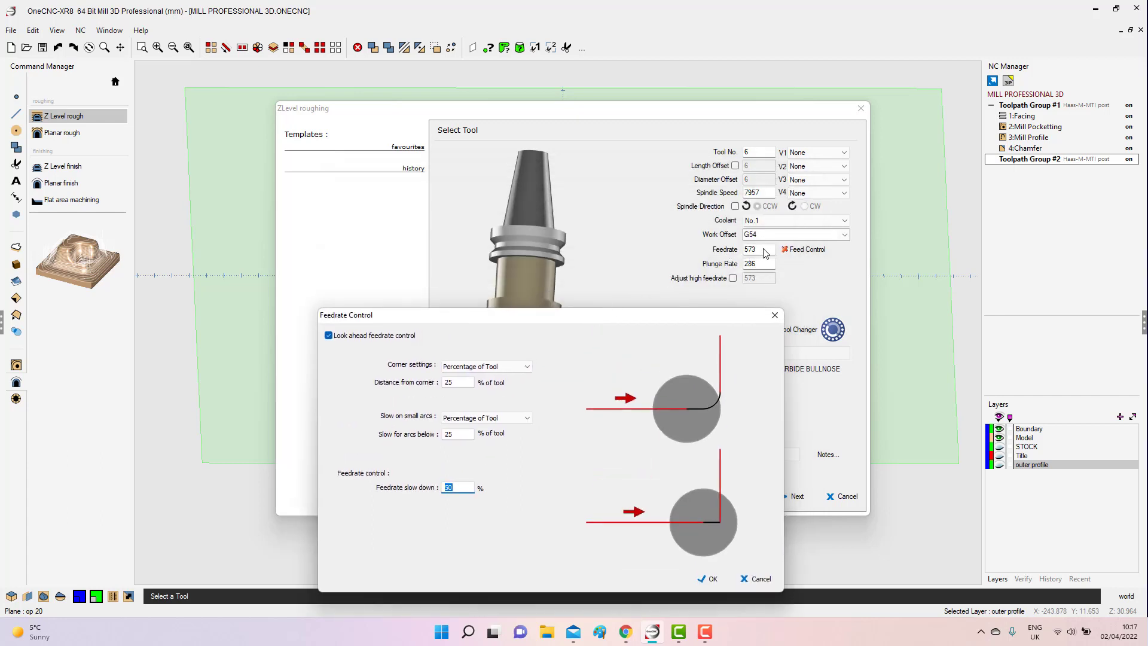
{"action": "left_click_drag", "start_coordinate": [632, 317], "coordinate": [648, 228]}
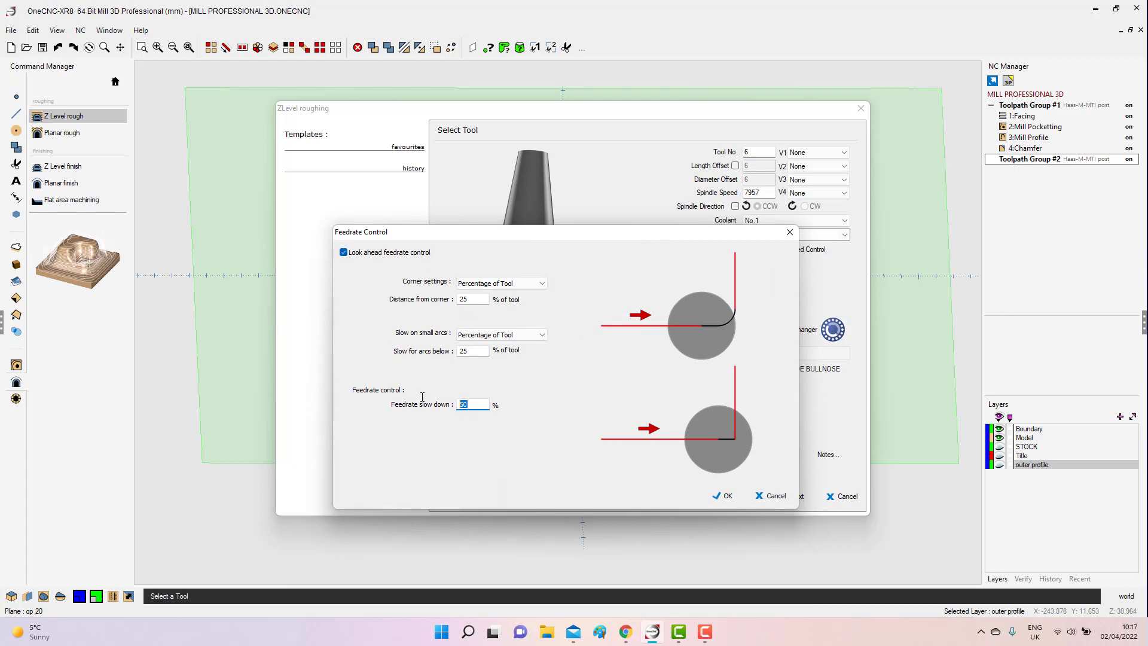
{"action": "type", "text": "7"}
{"action": "left_click", "coordinate": [722, 495]}
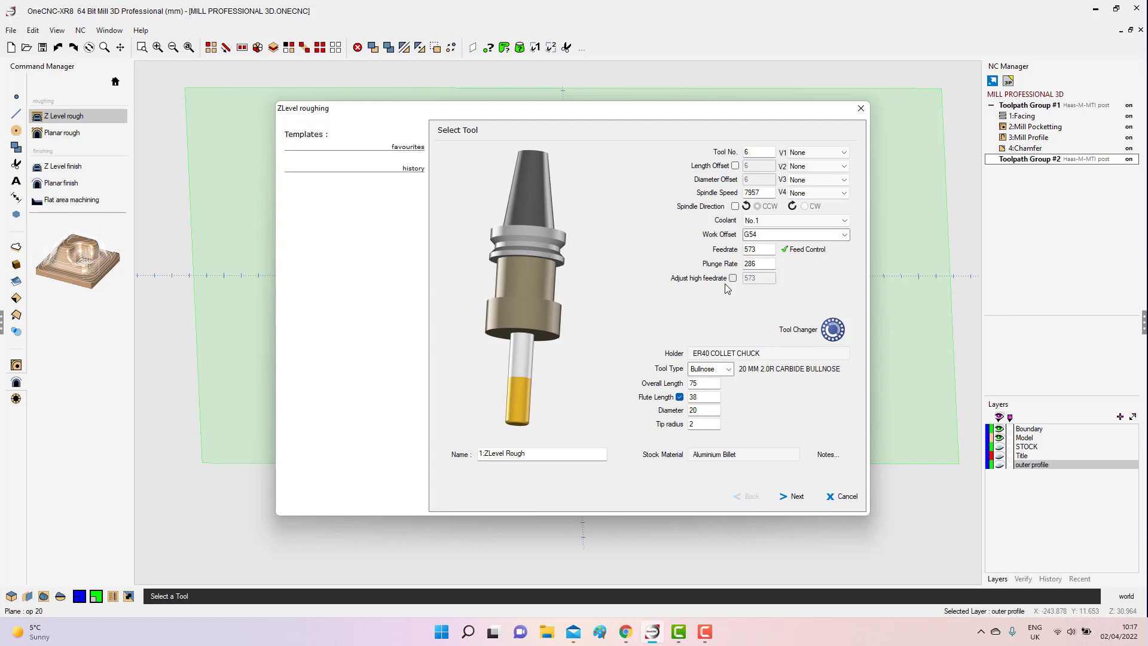
Turn on Adjust high feedrate for the roughing tool and use the Max option.
{"action": "left_click_drag", "start_coordinate": [760, 248], "coordinate": [708, 238]}
{"action": "left_click", "coordinate": [733, 278]}
{"action": "left_click", "coordinate": [747, 292]}
Add the tool note "20mm tornado" to the roughing tool.
{"action": "left_click", "coordinate": [829, 456]}
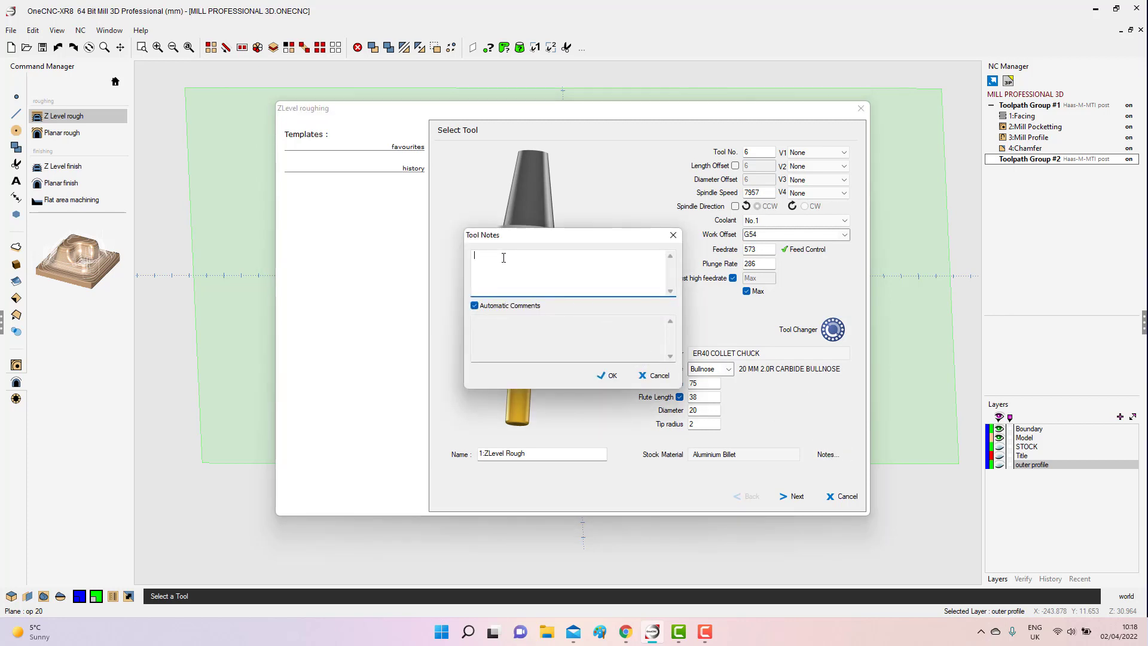
{"action": "type", "text": "20mm tornado"}
{"action": "left_click", "coordinate": [612, 376]}
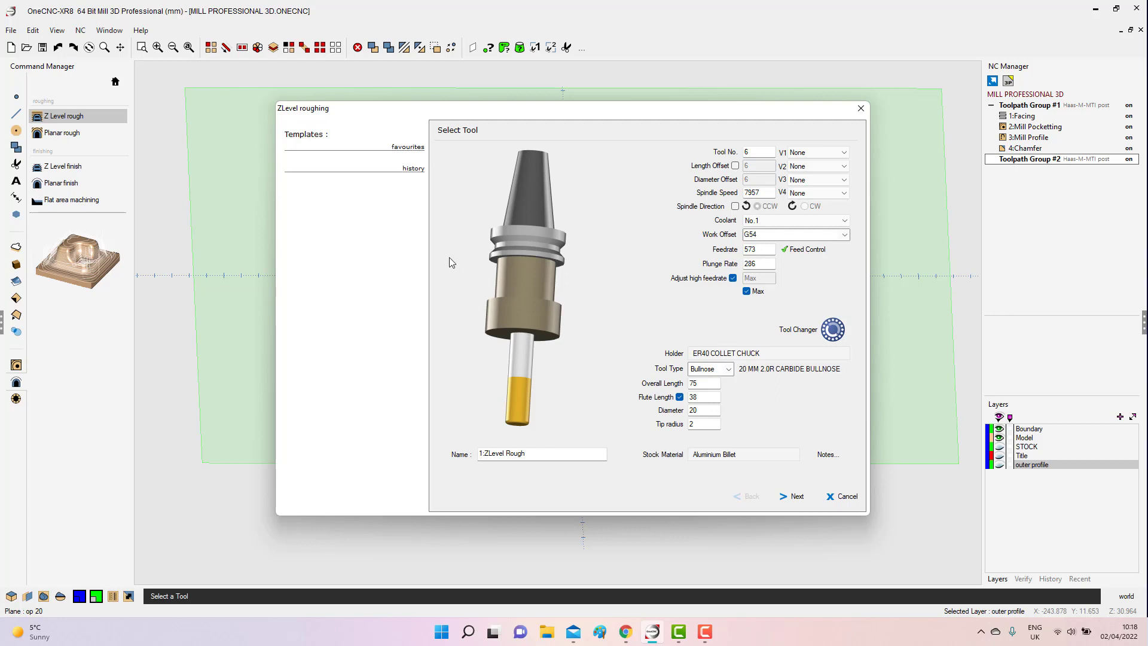
Save the current roughing settings as a favourite template named "20mm tornado cut K003m".
{"action": "right_click", "coordinate": [409, 149]}
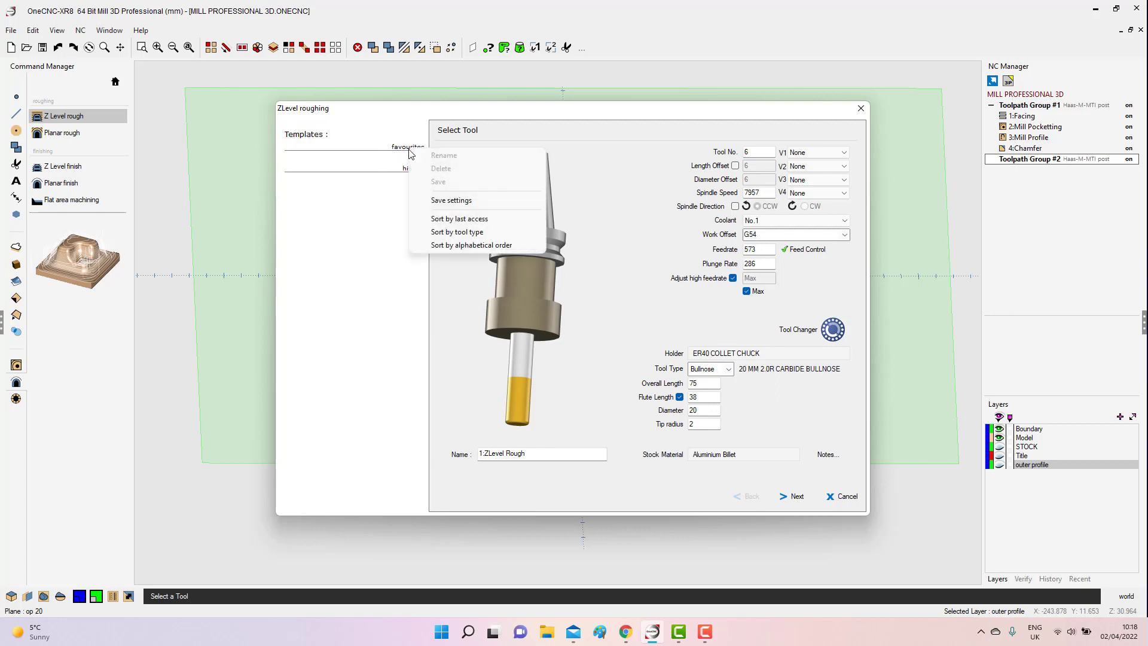
{"action": "left_click", "coordinate": [452, 201]}
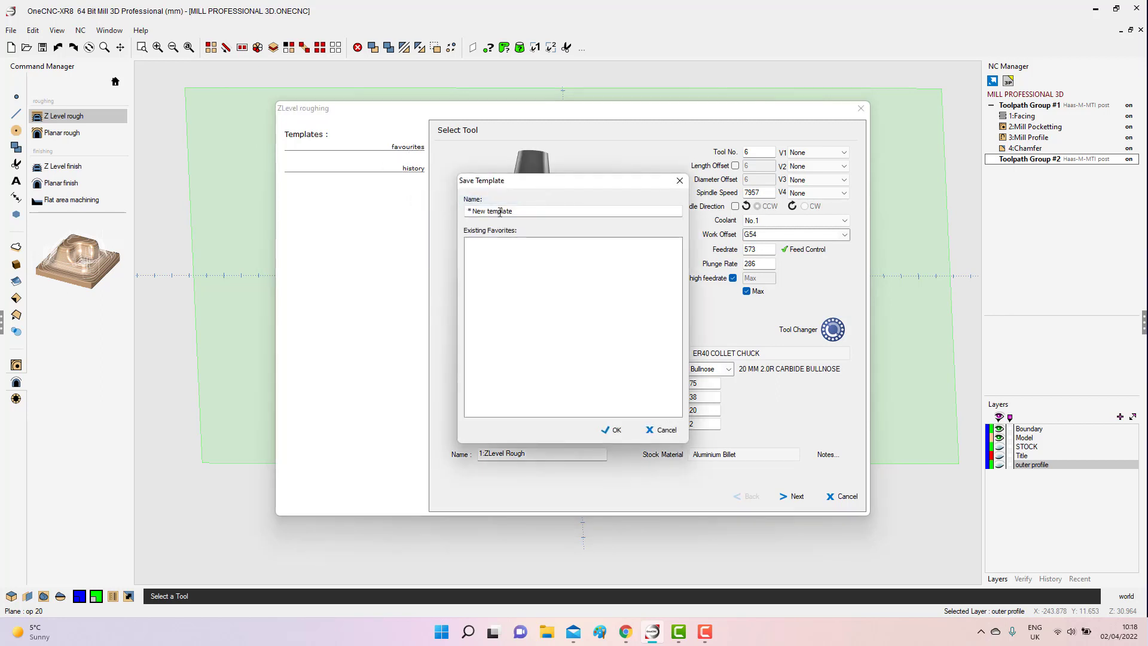
{"action": "left_click_drag", "start_coordinate": [525, 210], "coordinate": [405, 215]}
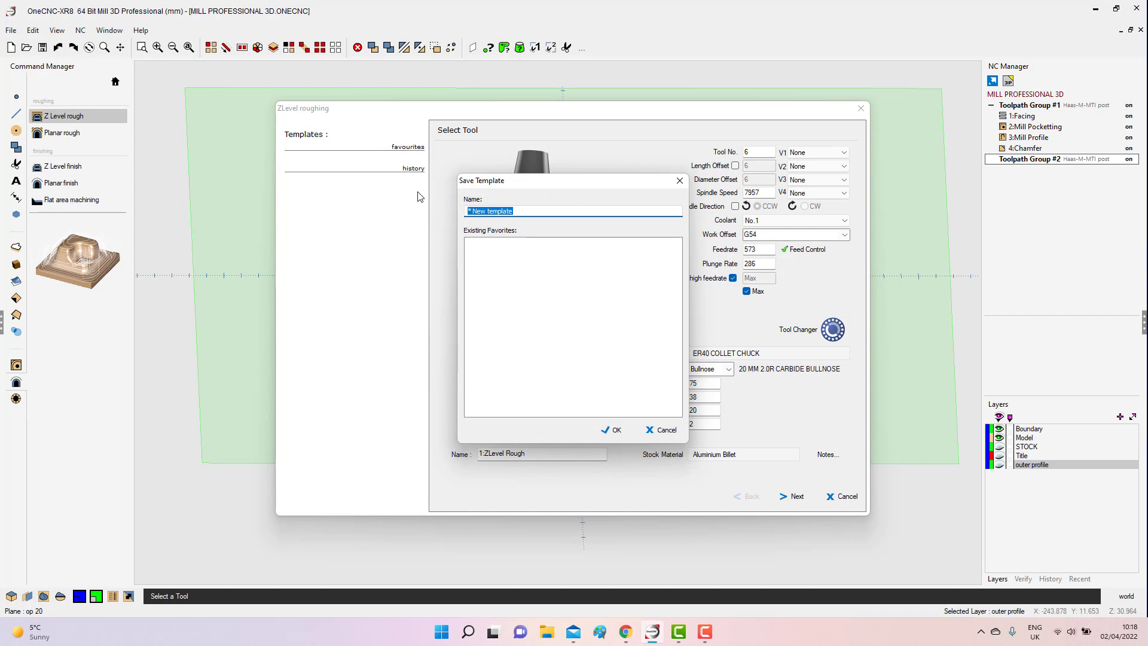
{"action": "type", "text": "20mm tornado cut K003m"}
{"action": "left_click", "coordinate": [618, 431]}
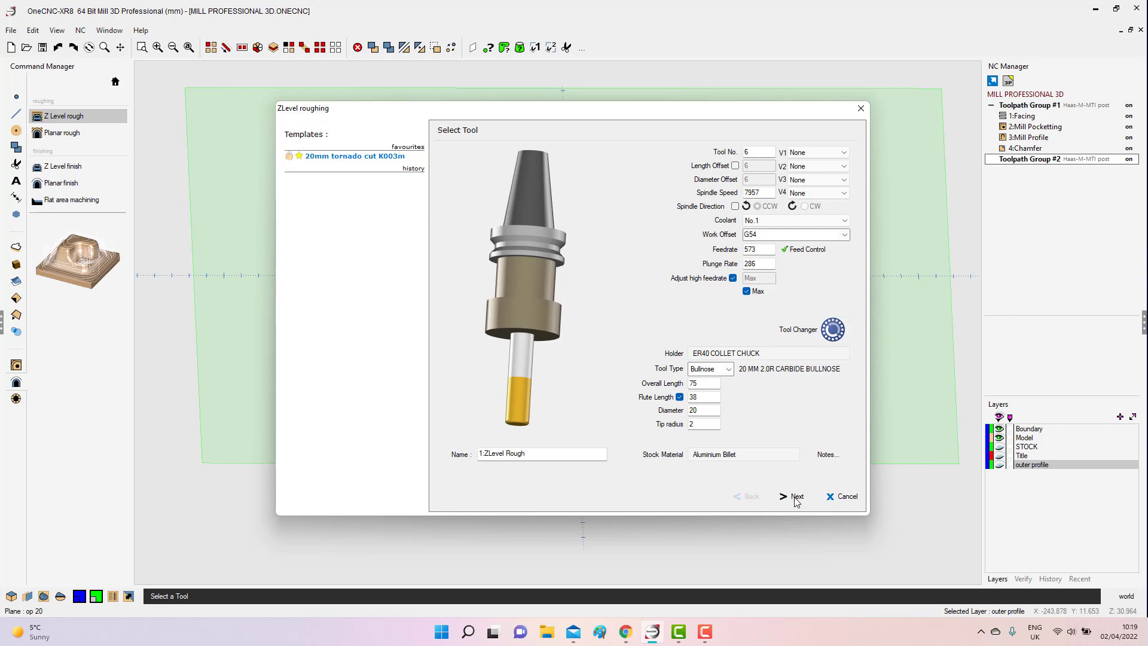
Set the Rapid Z Plane to 10 in the clearance settings and continue to the machining style.
{"action": "left_click", "coordinate": [792, 497]}
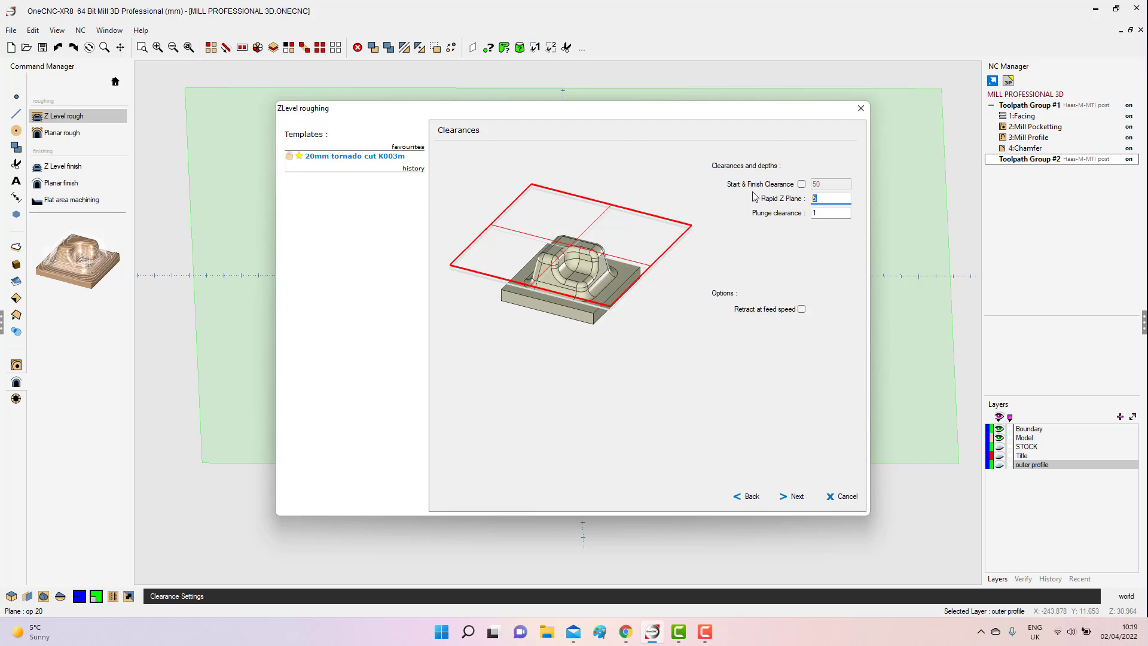
{"action": "type", "text": "10"}
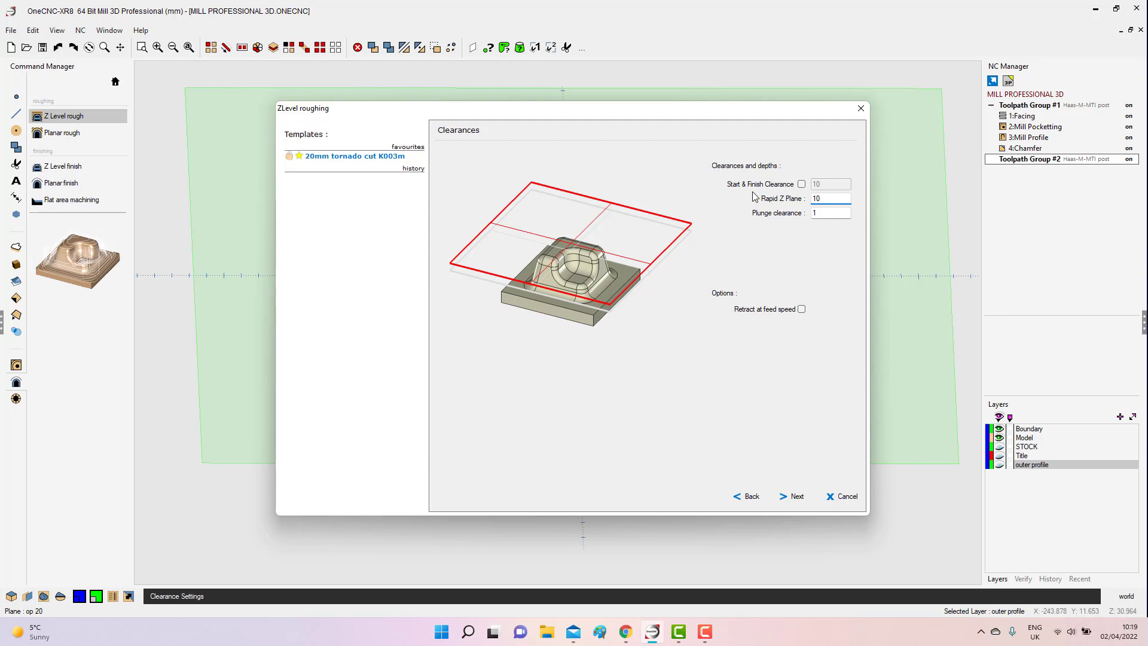
{"action": "key", "text": "Tab"}
{"action": "left_click", "coordinate": [794, 497]}
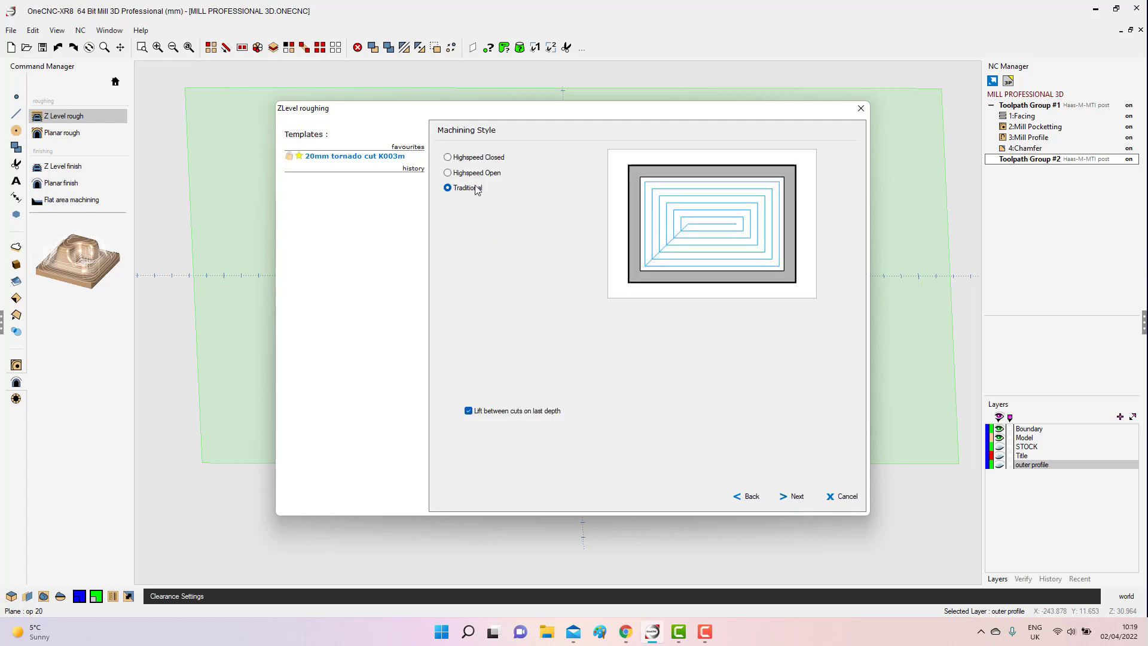
Compare the Highspeed Closed, Highspeed Open and Traditional machining styles against the part, and choose Highspeed Open.
{"action": "left_click", "coordinate": [448, 159]}
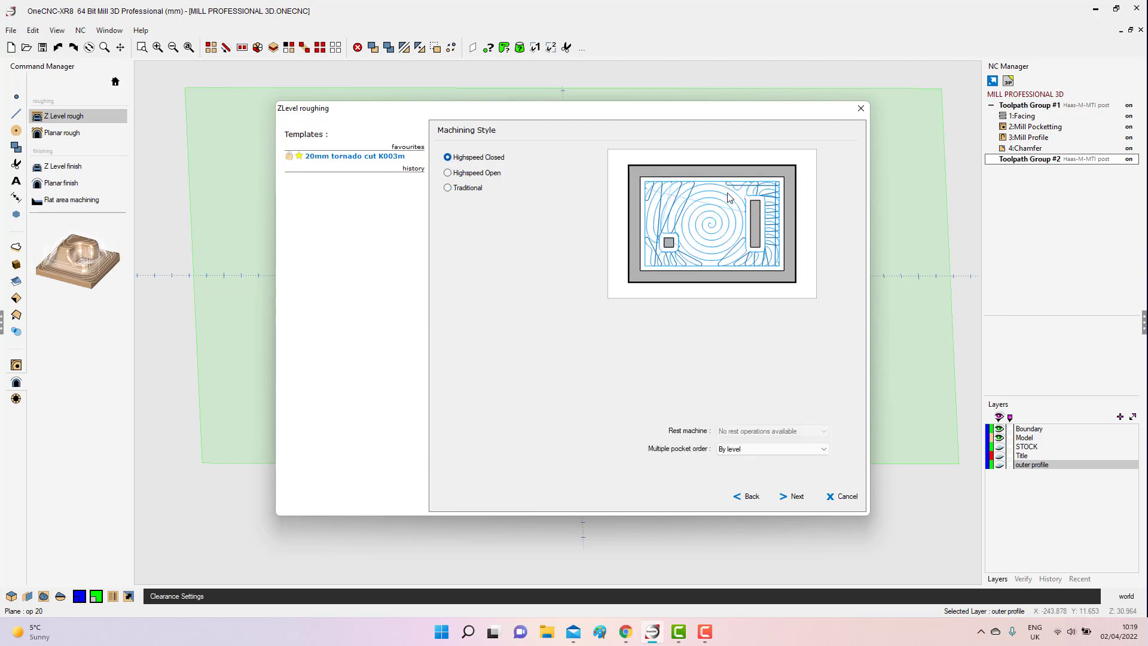
{"action": "left_click", "coordinate": [449, 173]}
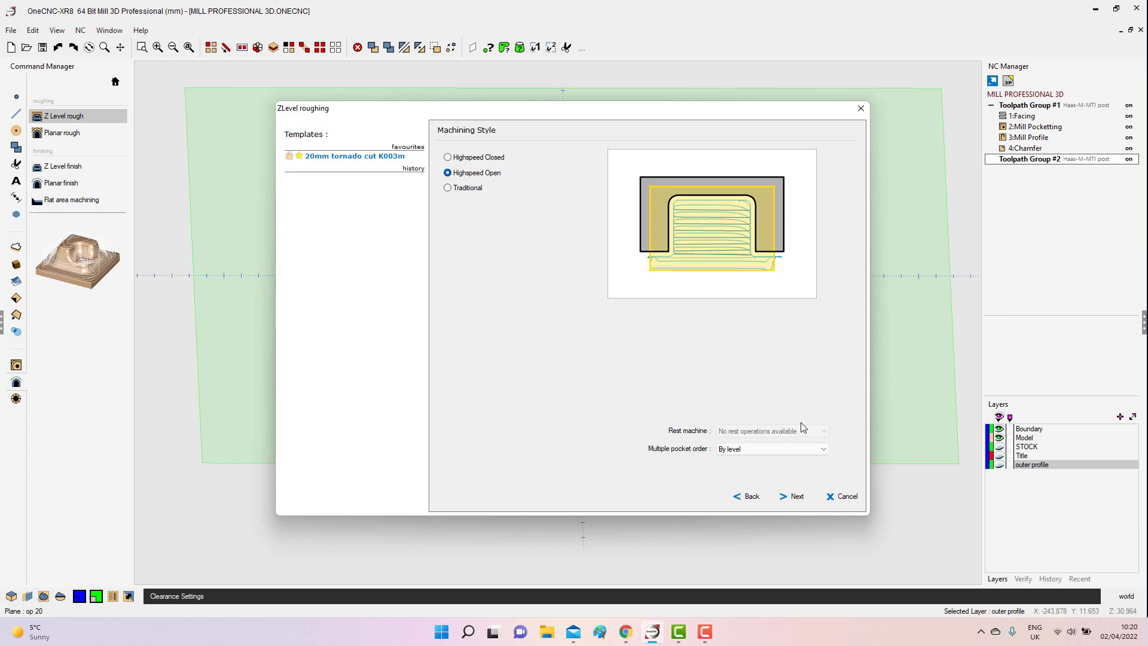
{"action": "left_click_drag", "start_coordinate": [763, 116], "coordinate": [400, 332]}
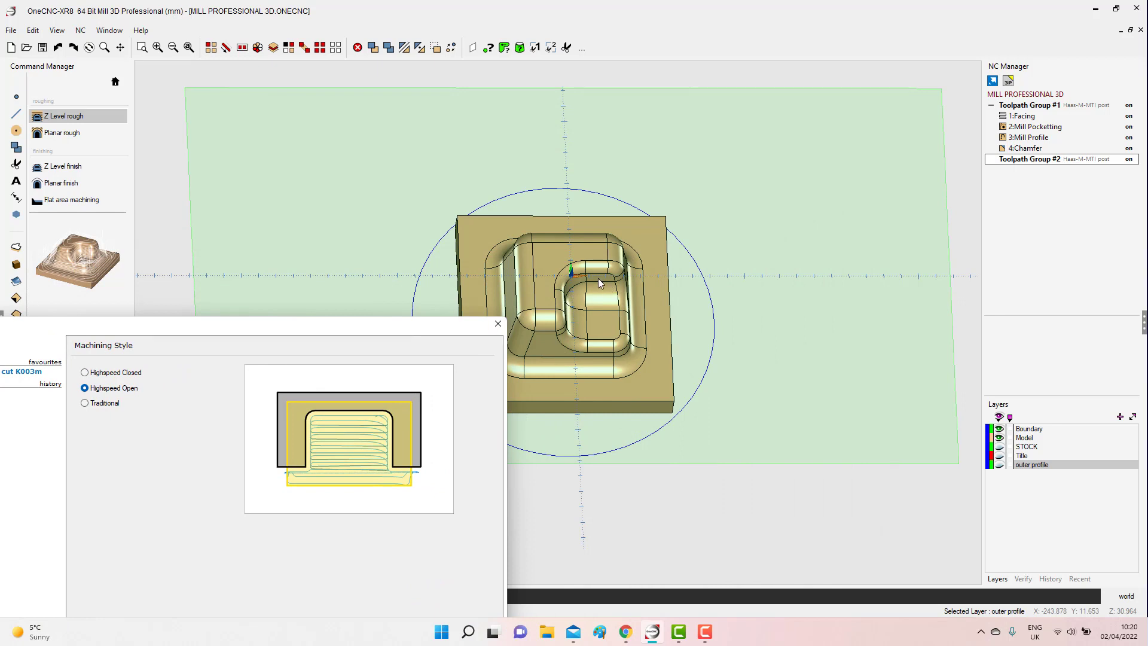
{"action": "left_click_drag", "start_coordinate": [363, 326], "coordinate": [645, 110]}
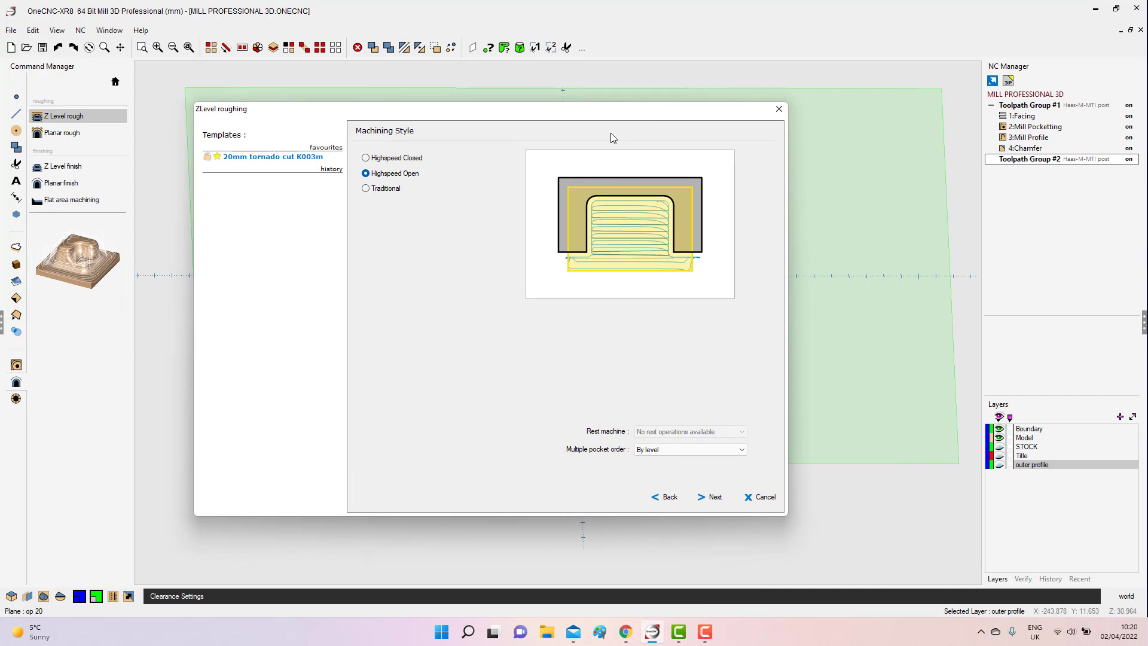
{"action": "left_click", "coordinate": [367, 189]}
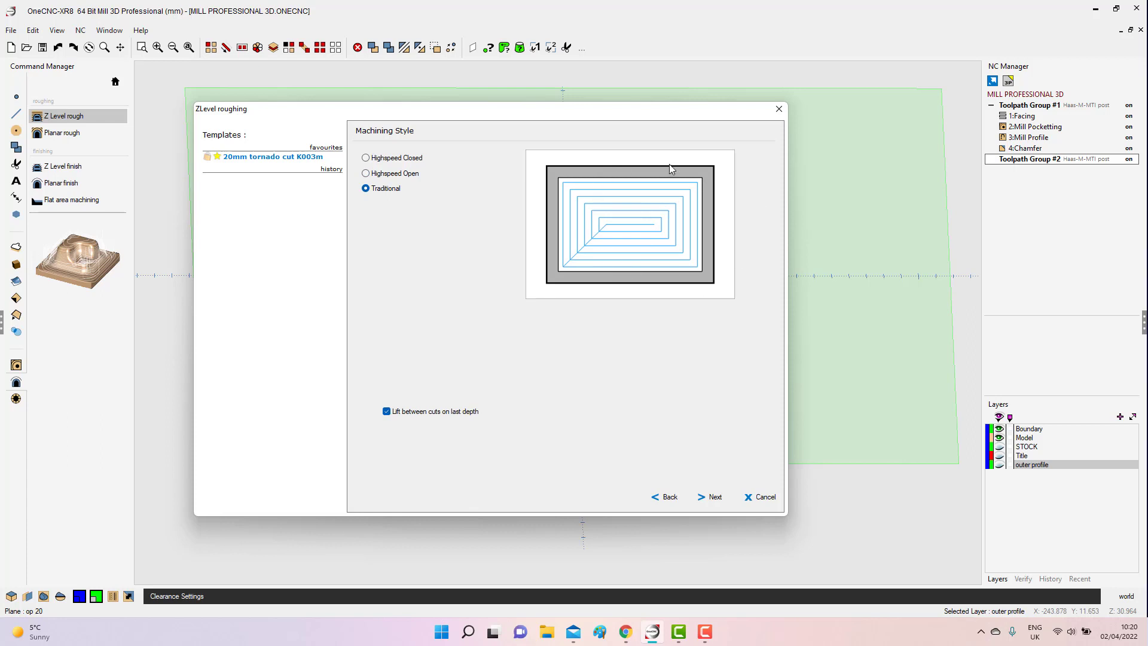
{"action": "left_click", "coordinate": [366, 175]}
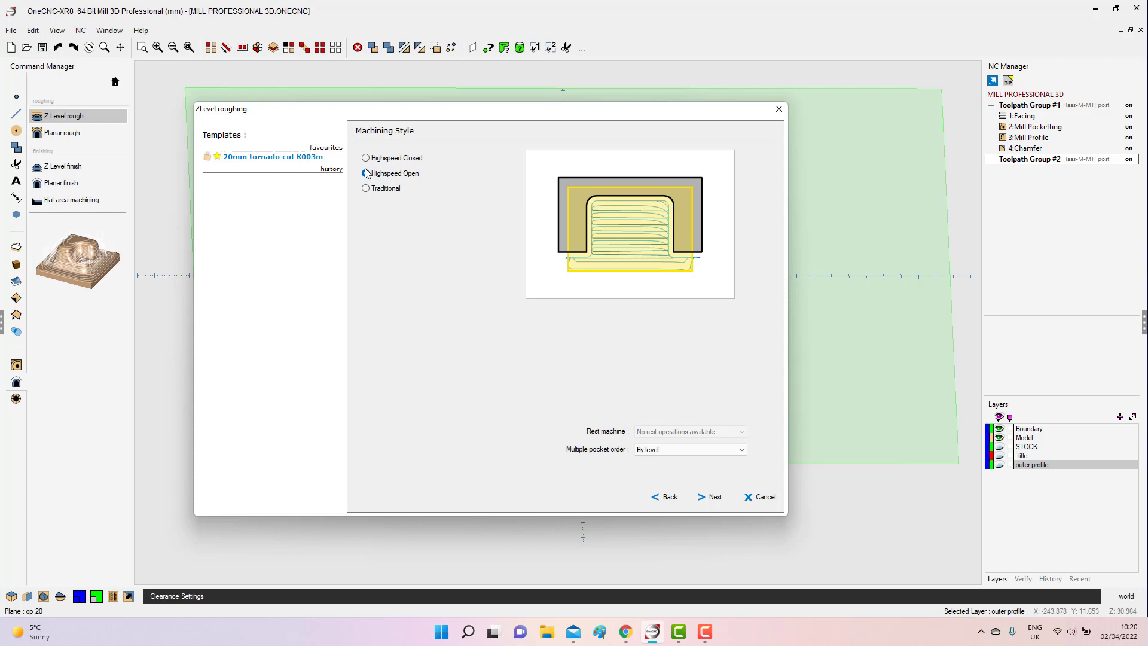
Keep the Plunge approach and turn on the preference for toolpath output as arcs.
{"action": "left_click", "coordinate": [714, 497]}
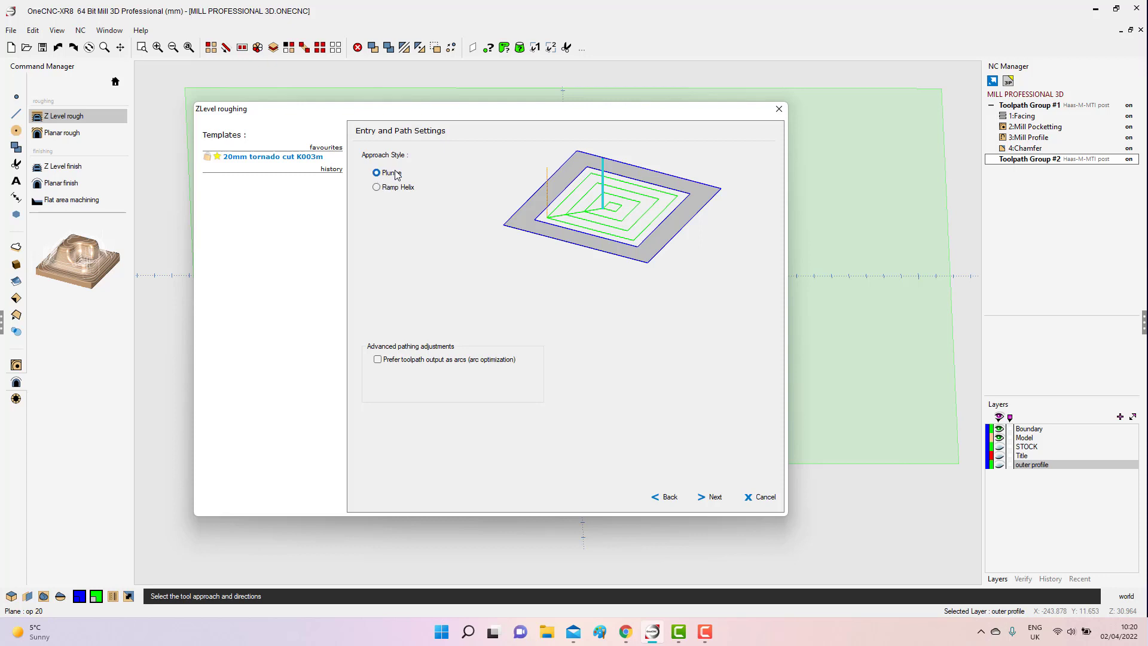
{"action": "left_click", "coordinate": [382, 361]}
{"action": "left_click", "coordinate": [707, 496]}
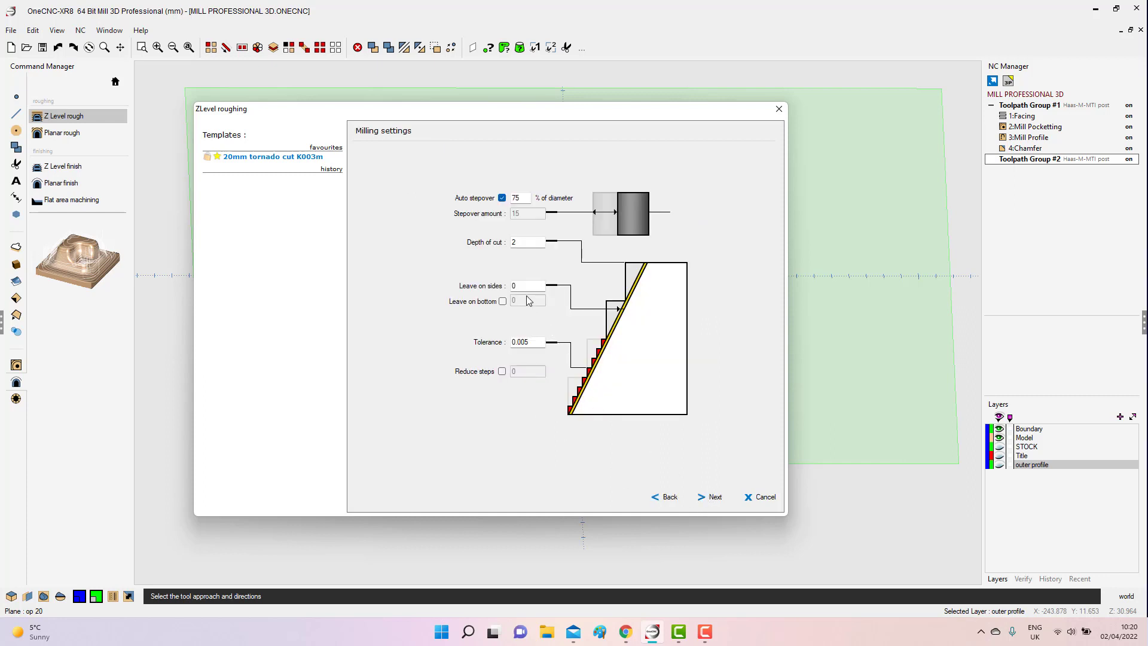
Set the depth of cut to 12 and the auto stepover to 25% of the tool diameter.
{"action": "double_click", "coordinate": [518, 241]}
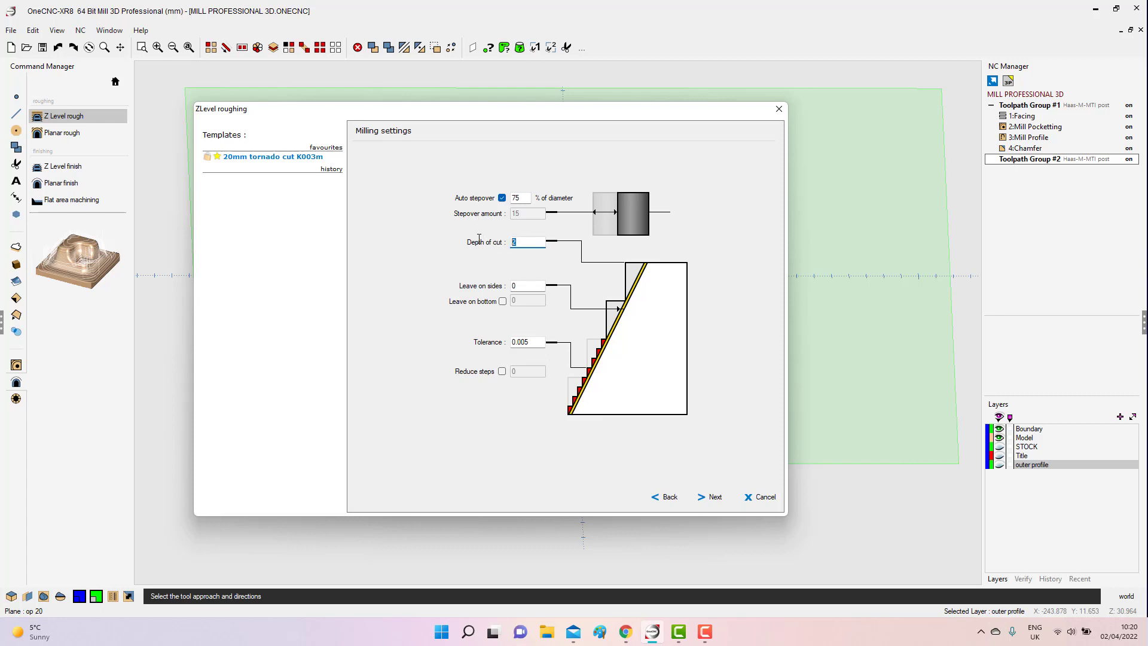
{"action": "double_click", "coordinate": [519, 197]}
{"action": "double_click", "coordinate": [528, 242]}
{"action": "type", "text": "123"}
{"action": "key", "text": "shift+Tab"}
{"action": "type", "text": "25"}
Leave 0.3 of stock on the sides and on the bottom for the roughing pass.
{"action": "double_click", "coordinate": [521, 286]}
{"action": "type", "text": ".3"}
{"action": "left_click", "coordinate": [502, 302]}
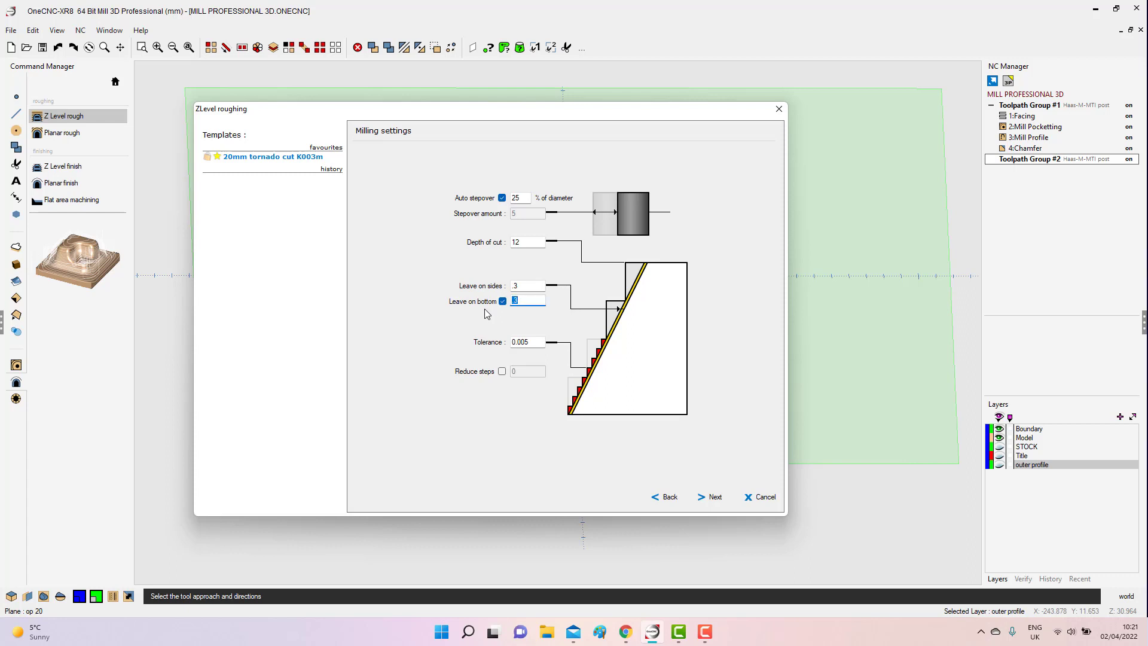
{"action": "double_click", "coordinate": [531, 342]}
Enable Reduce steps in the milling settings and activate its value for editing.
{"action": "double_click", "coordinate": [530, 242]}
{"action": "left_click", "coordinate": [503, 372]}
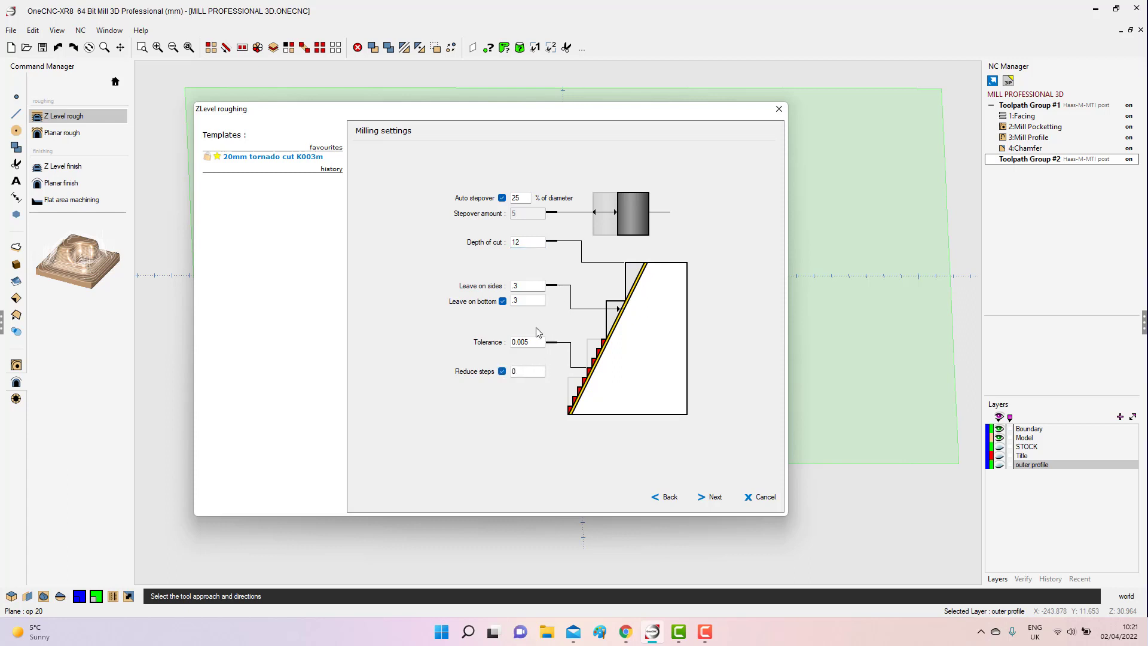
{"action": "double_click", "coordinate": [526, 241]}
{"action": "left_click", "coordinate": [529, 372]}
Accept the milling settings and set the toolpath boundary type to Picked.
{"action": "left_click", "coordinate": [712, 497]}
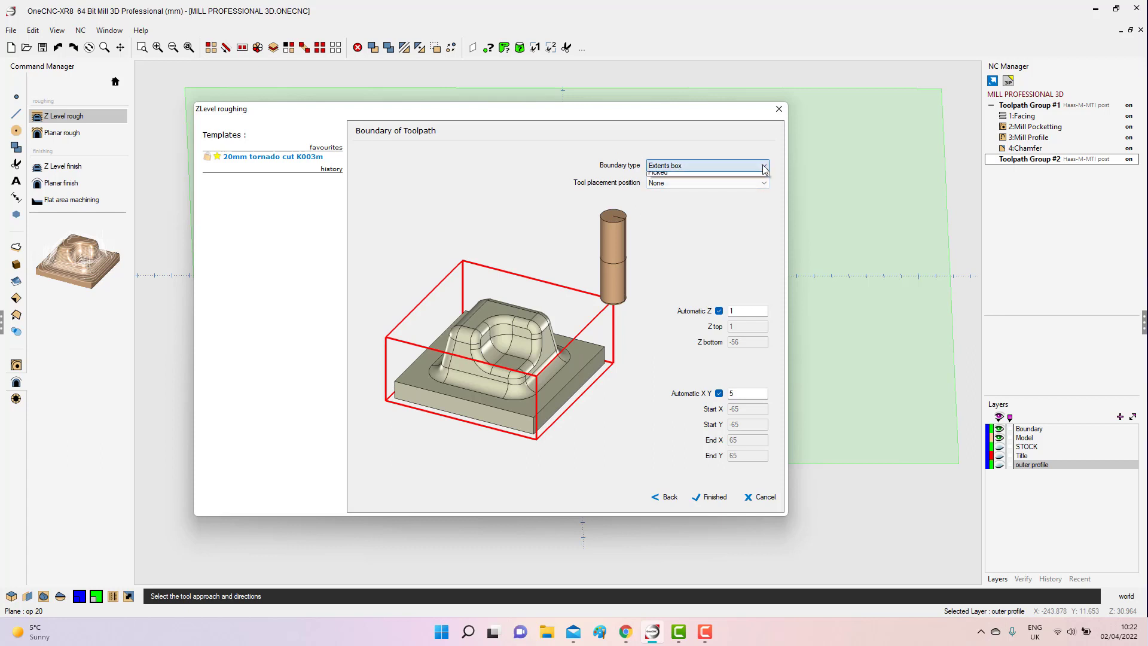
{"action": "left_click", "coordinate": [698, 166]}
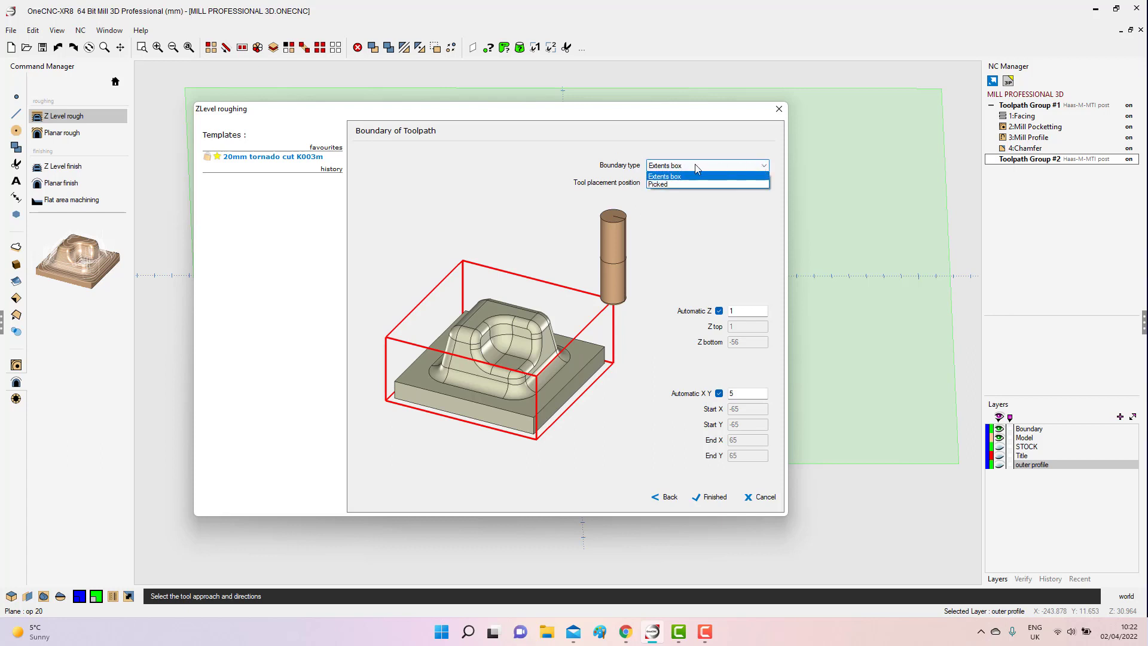
{"action": "left_click", "coordinate": [659, 185]}
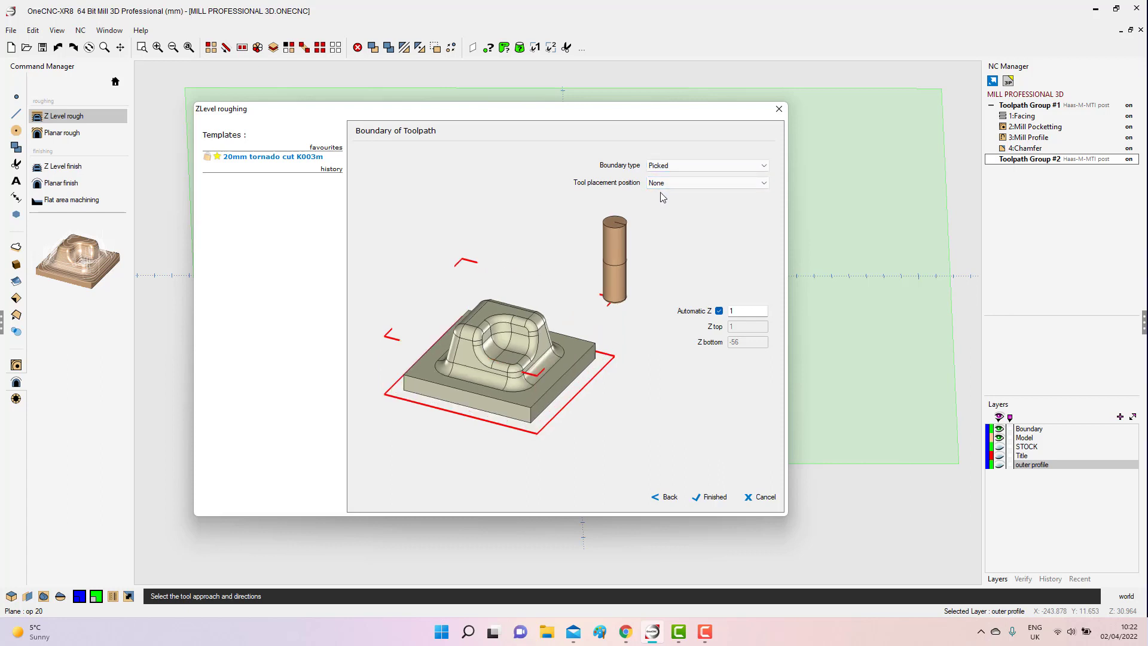
Turn off Automatic Z and set the boundary's Z top to 2 and Z bottom to -40.
{"action": "double_click", "coordinate": [746, 311]}
{"action": "type", "text": "0"}
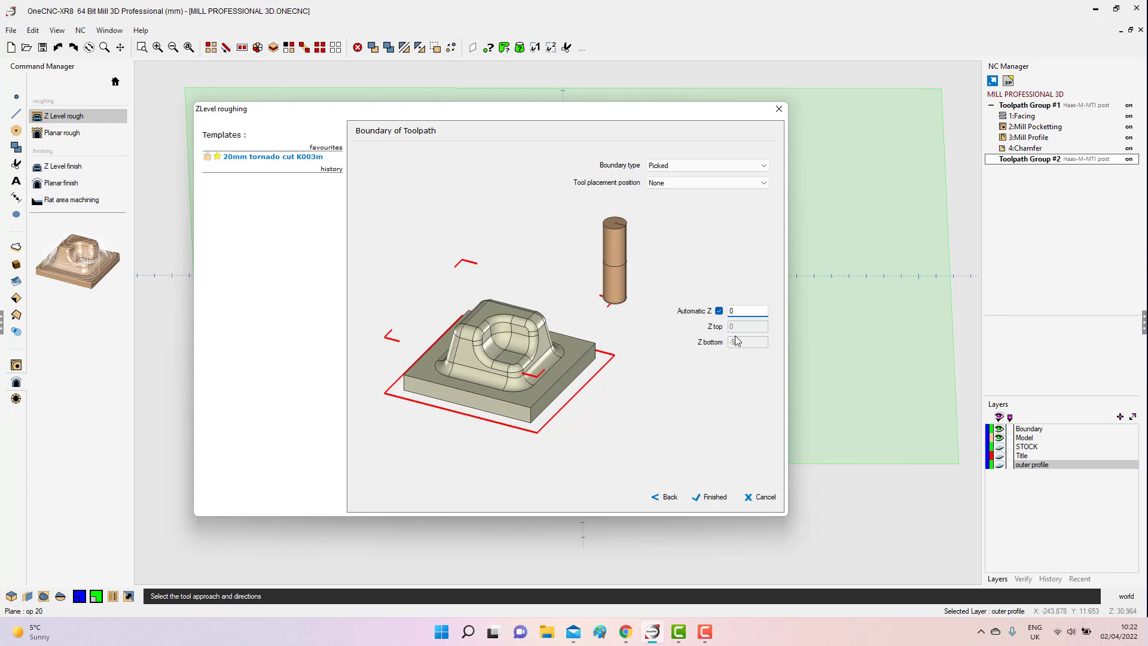
{"action": "left_click", "coordinate": [718, 310]}
{"action": "key", "text": "Tab"}
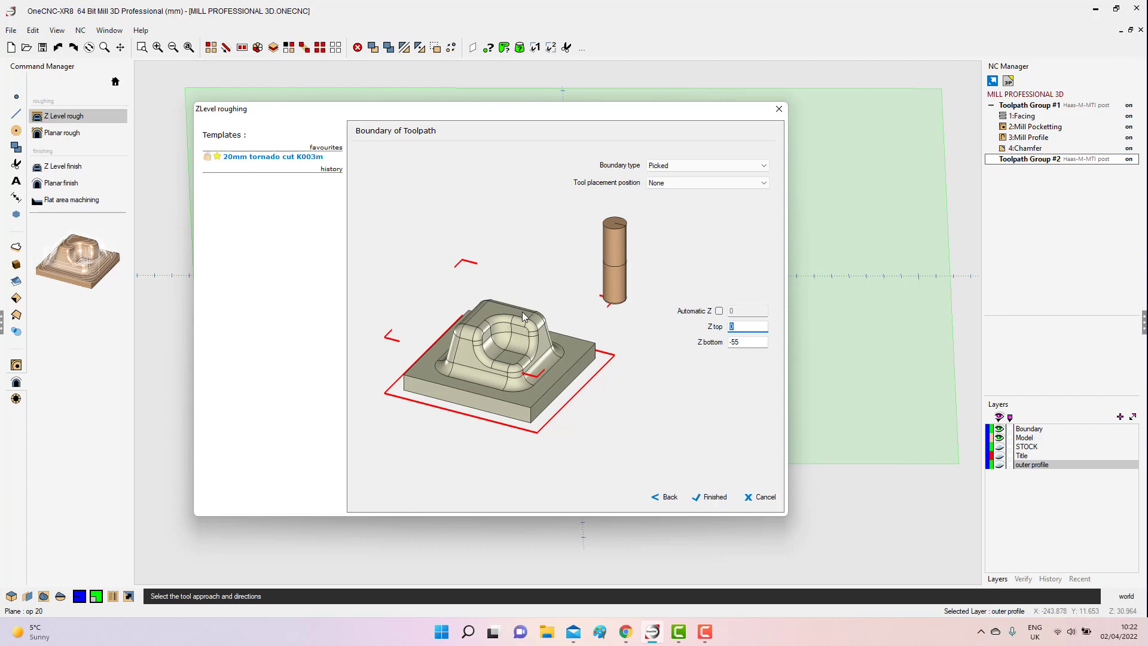
{"action": "double_click", "coordinate": [739, 323]}
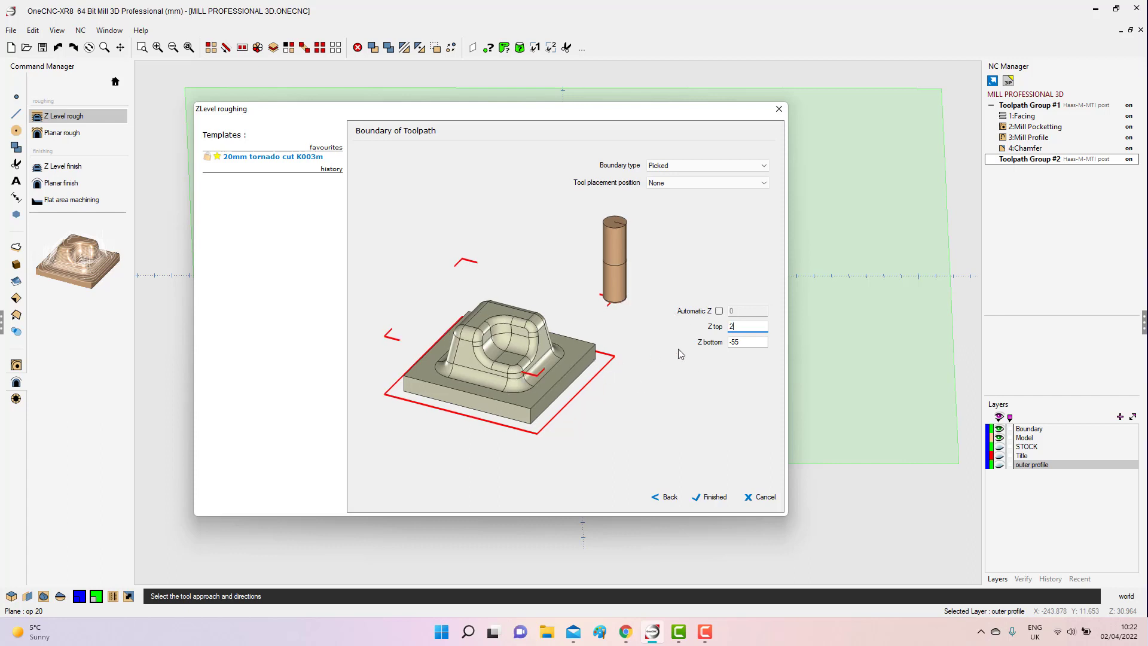
{"action": "key", "text": "Tab"}
{"action": "type", "text": "-40"}
Finish the settings and generate the Z Level rough toolpath using the circle around the model as its boundary.
{"action": "left_click", "coordinate": [712, 497]}
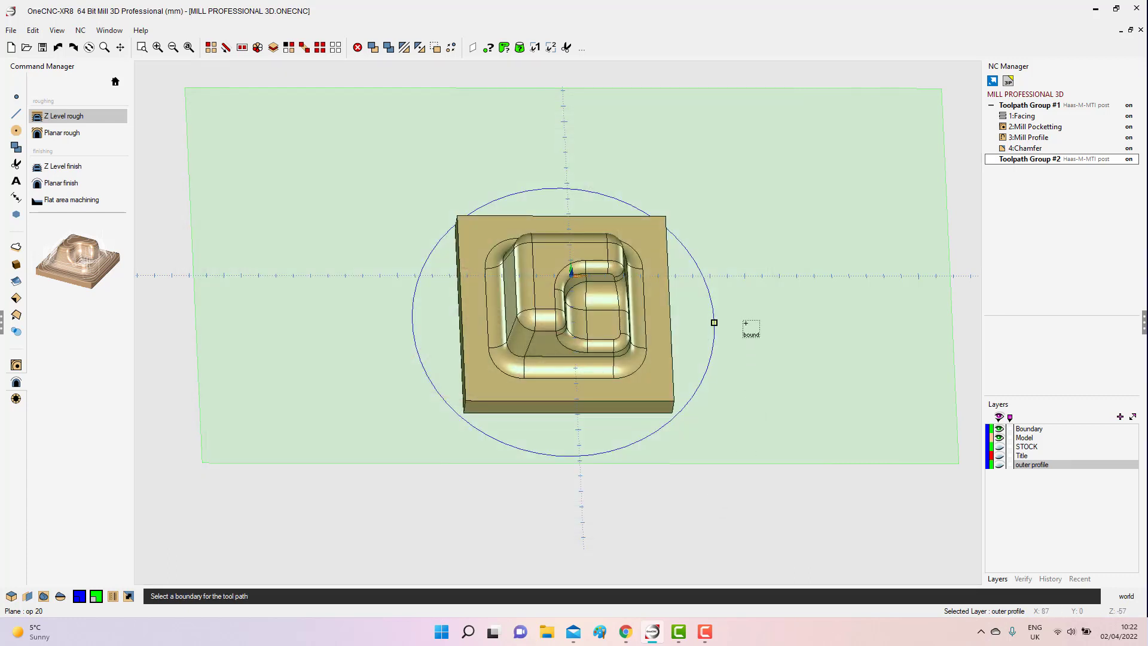
{"action": "left_click", "coordinate": [742, 335]}
{"action": "right_click", "coordinate": [740, 343]}
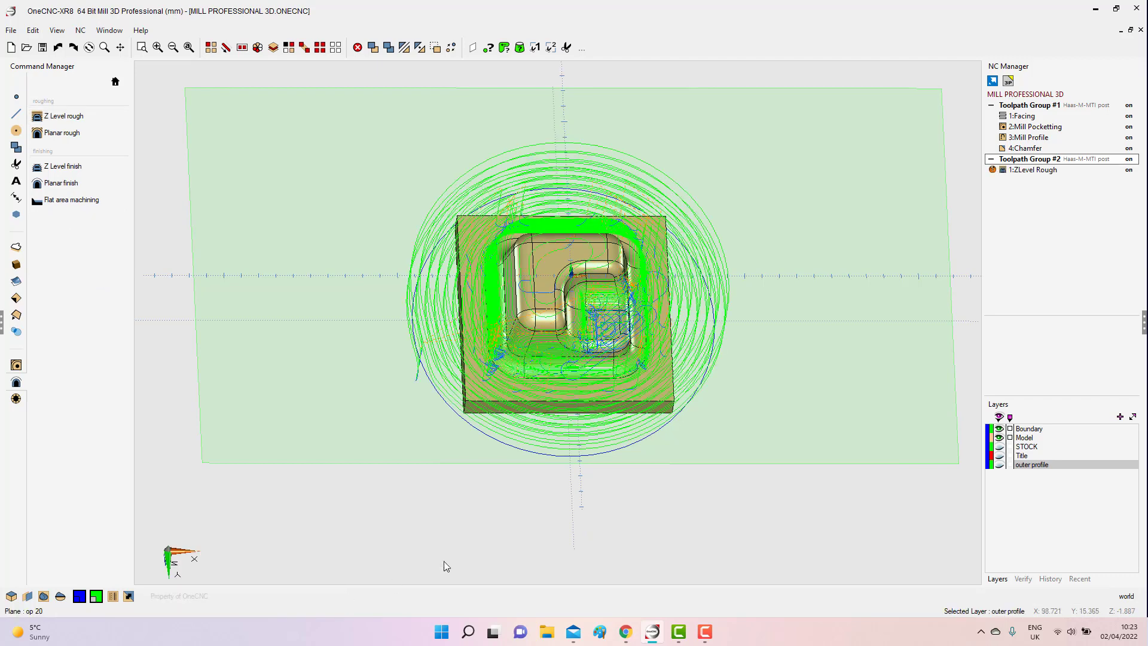
Run a simulation of all toolpath groups using the Stock Model as stock and view the machined side.
{"action": "mouse_move", "coordinate": [522, 471]}
{"action": "middle_mouse_down"}
{"action": "mouse_move", "coordinate": [526, 392]}
{"action": "mouse_move", "coordinate": [532, 419]}
{"action": "middle_mouse_up"}
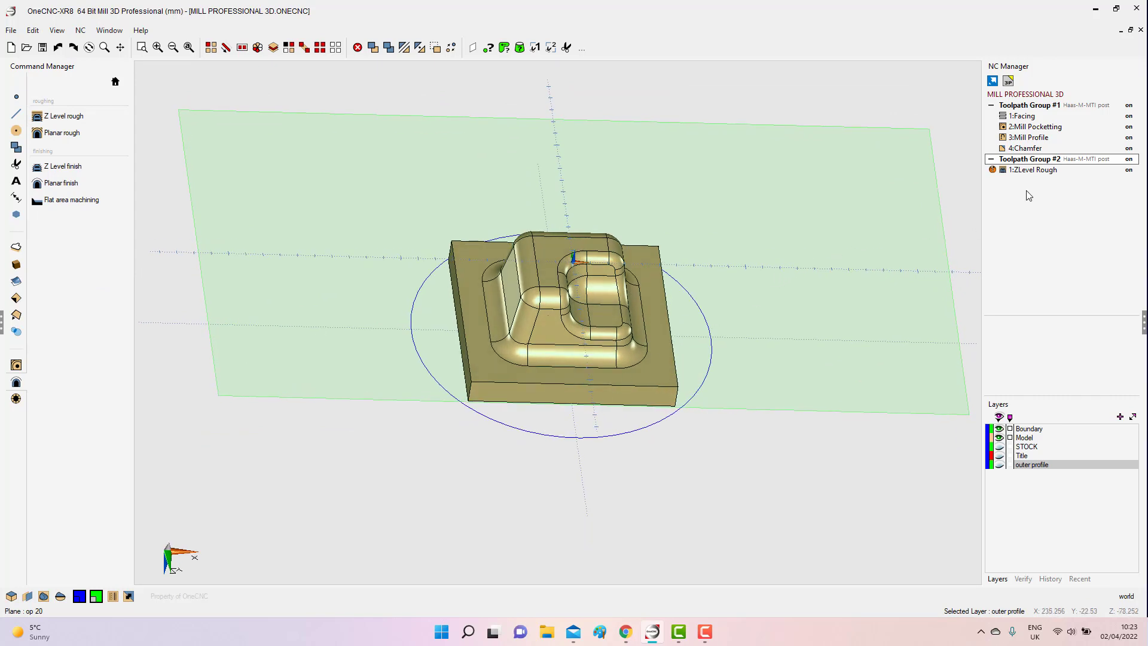
{"action": "right_click", "coordinate": [1026, 105]}
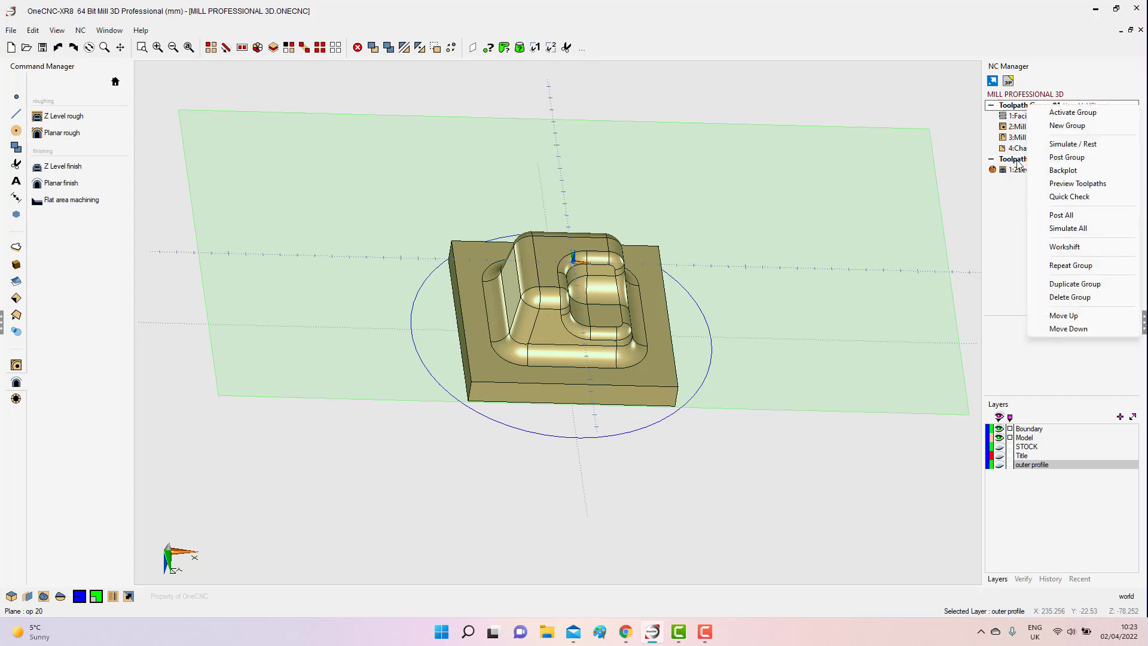
{"action": "left_click", "coordinate": [1067, 228]}
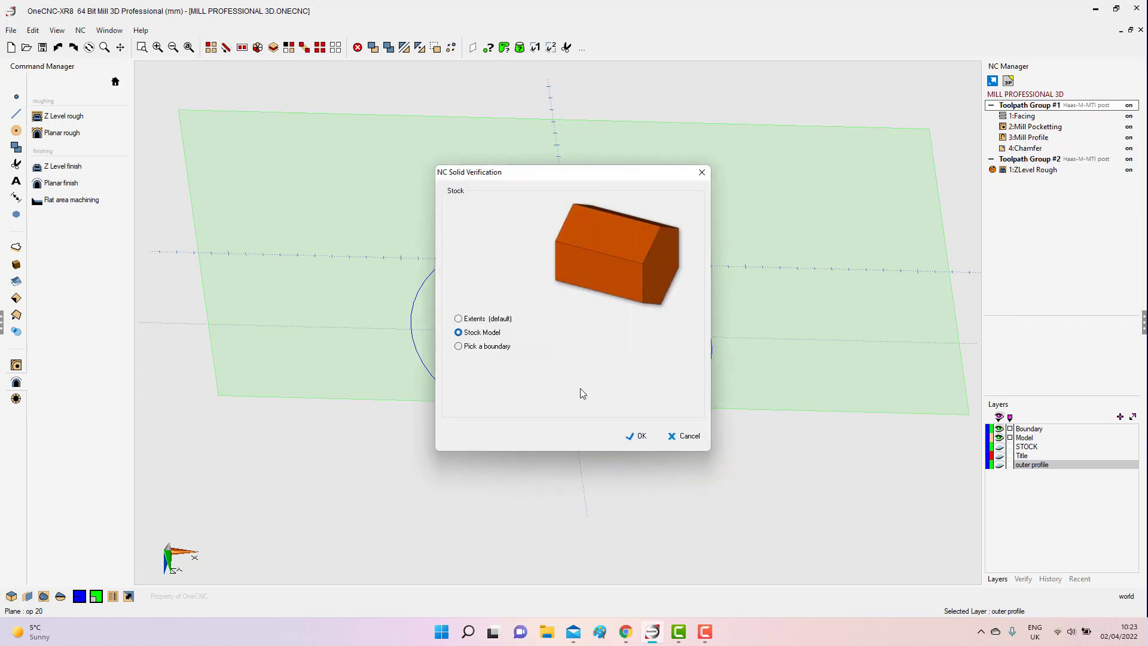
{"action": "left_click", "coordinate": [639, 437]}
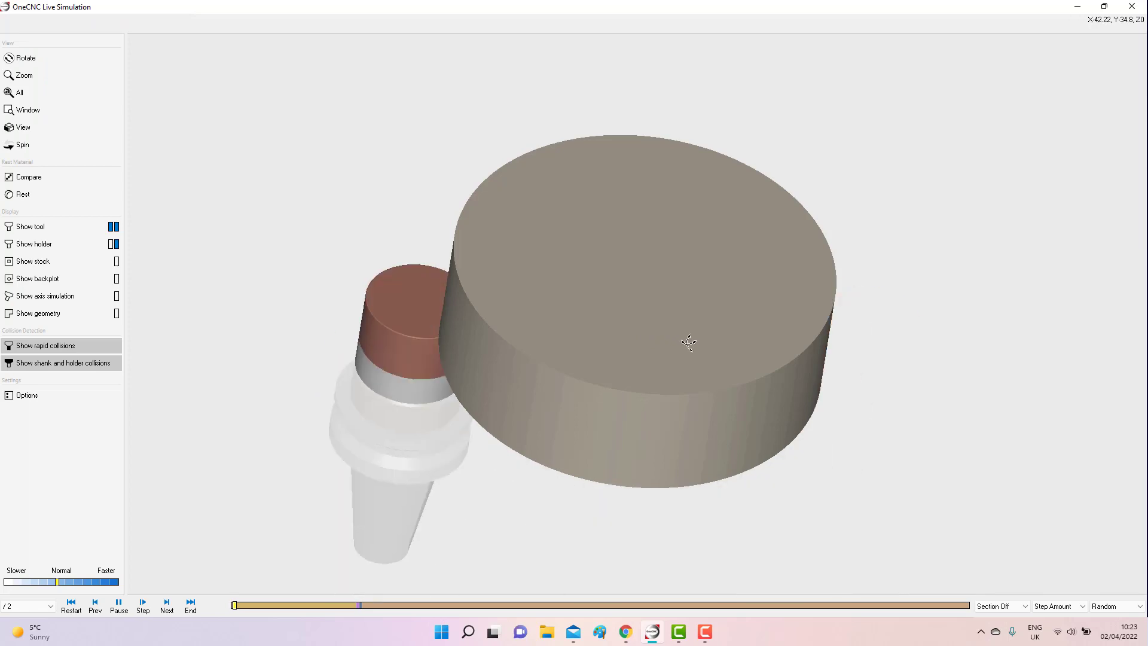
{"action": "left_click_drag", "start_coordinate": [687, 340], "coordinate": [656, 192]}
{"action": "left_click_drag", "start_coordinate": [663, 357], "coordinate": [693, 298]}
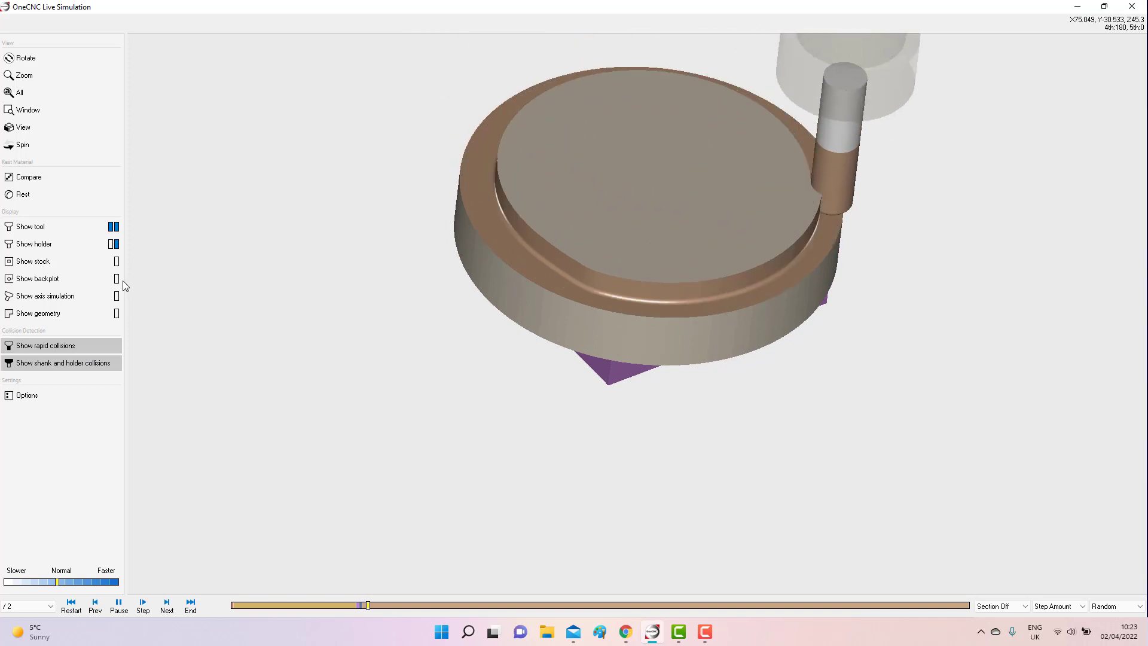
Show the original stock around the part in the simulation, and hide it again.
{"action": "left_click", "coordinate": [117, 261]}
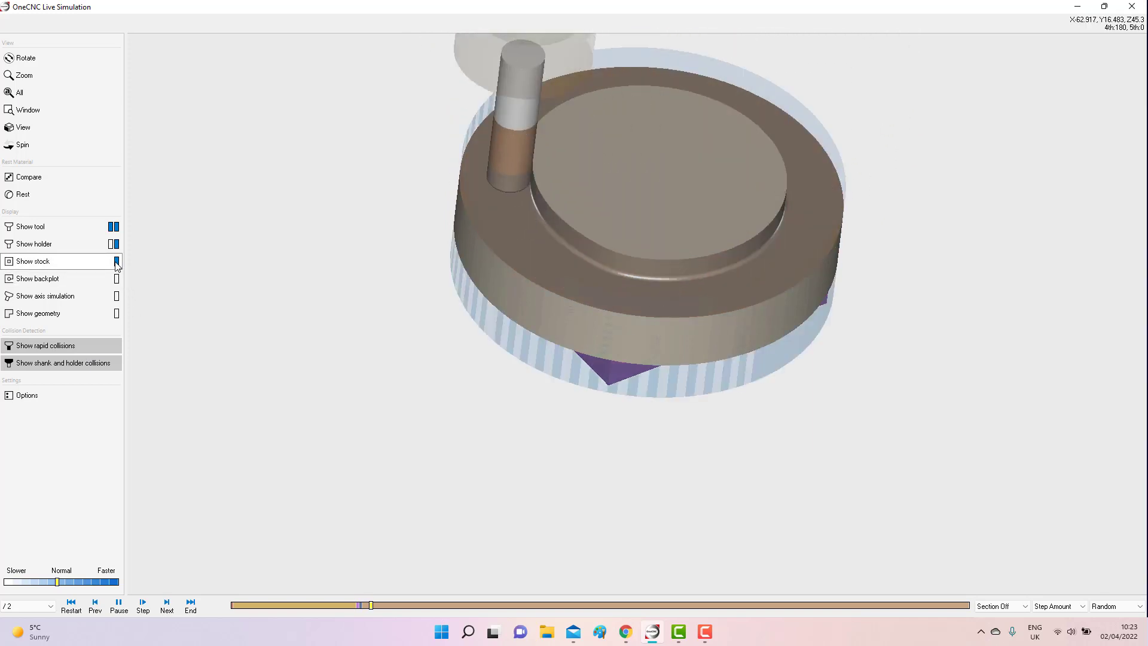
{"action": "middle_click_drag", "start_coordinate": [425, 389], "coordinate": [464, 397]}
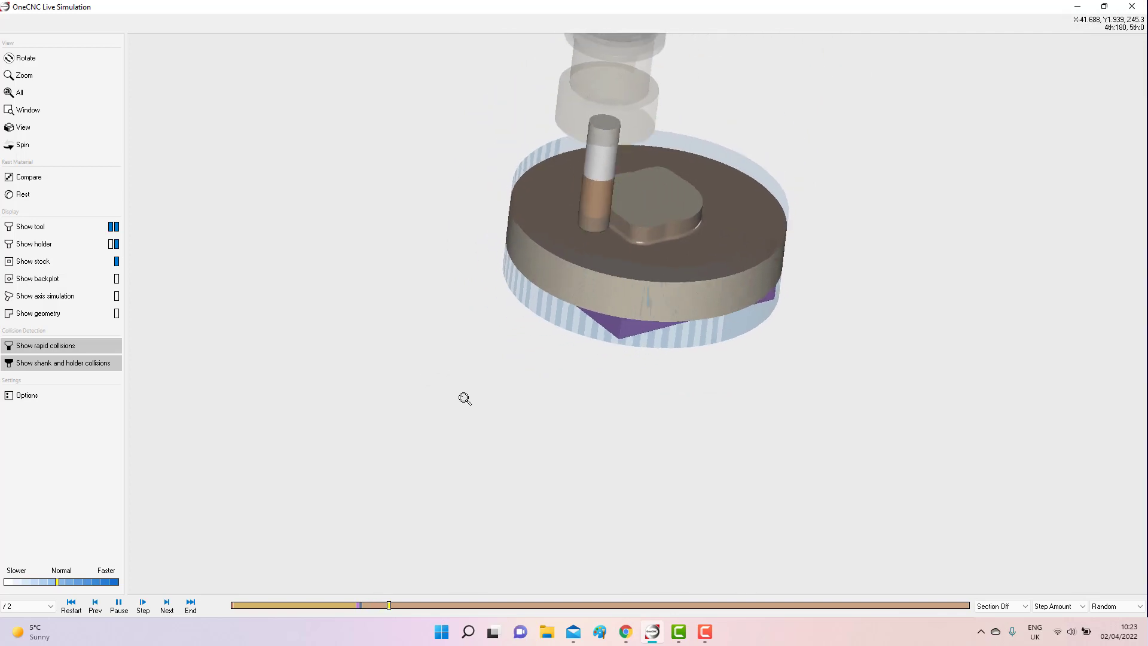
{"action": "left_click", "coordinate": [120, 262]}
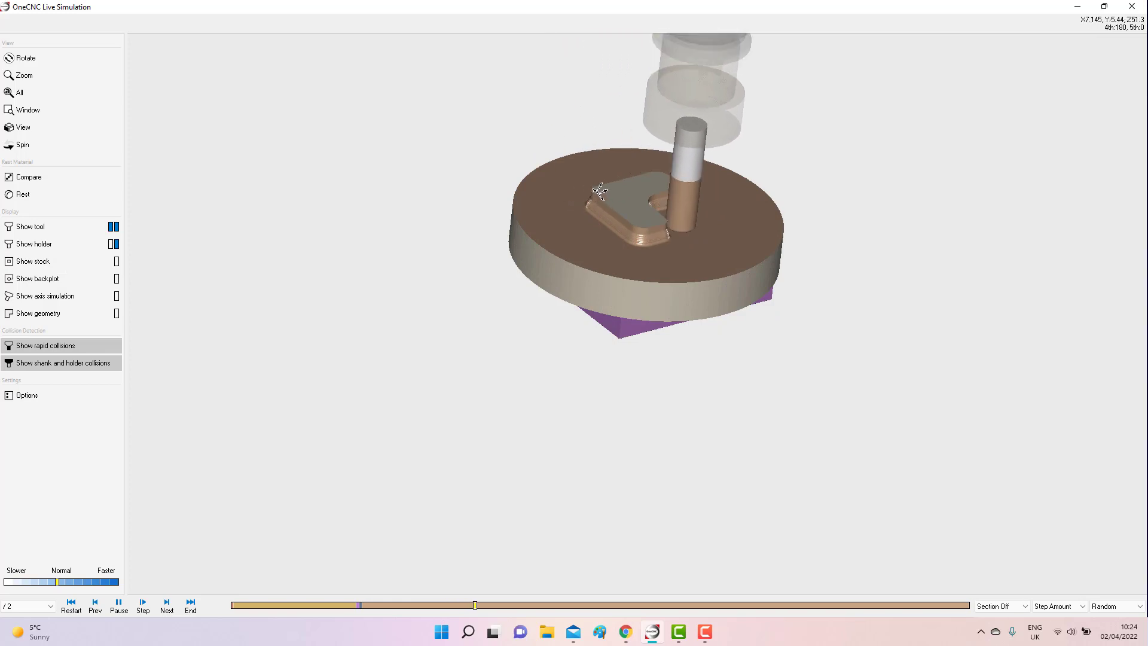
Display the backplot and the geometry in turn during the simulation, hiding each again.
{"action": "left_click", "coordinate": [116, 278]}
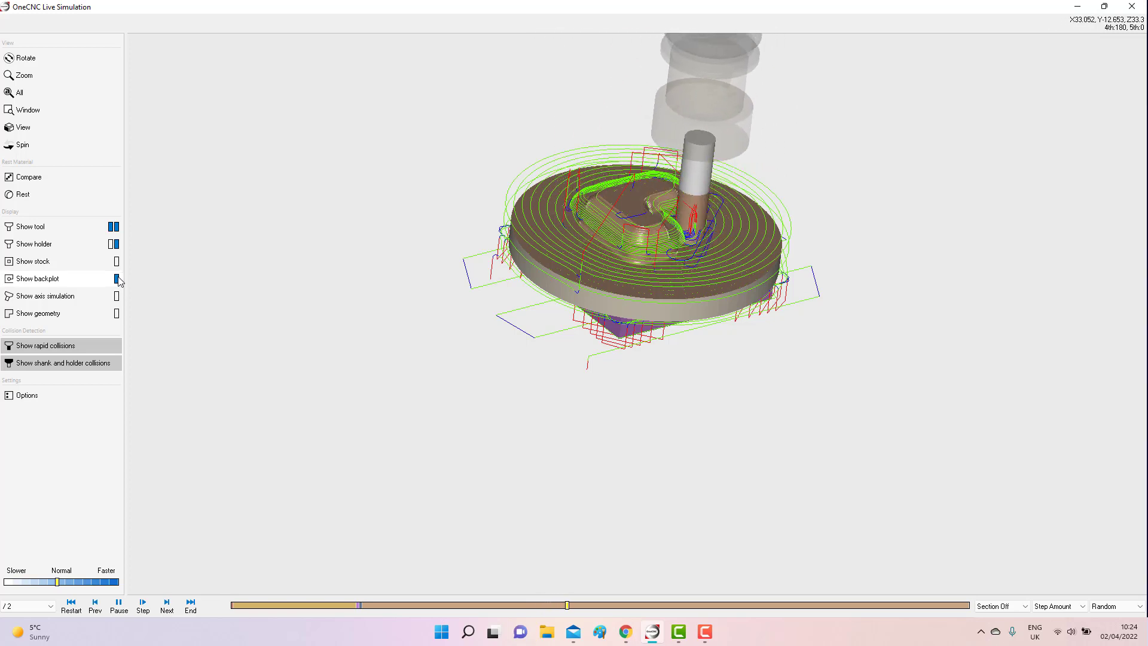
{"action": "left_click", "coordinate": [117, 279]}
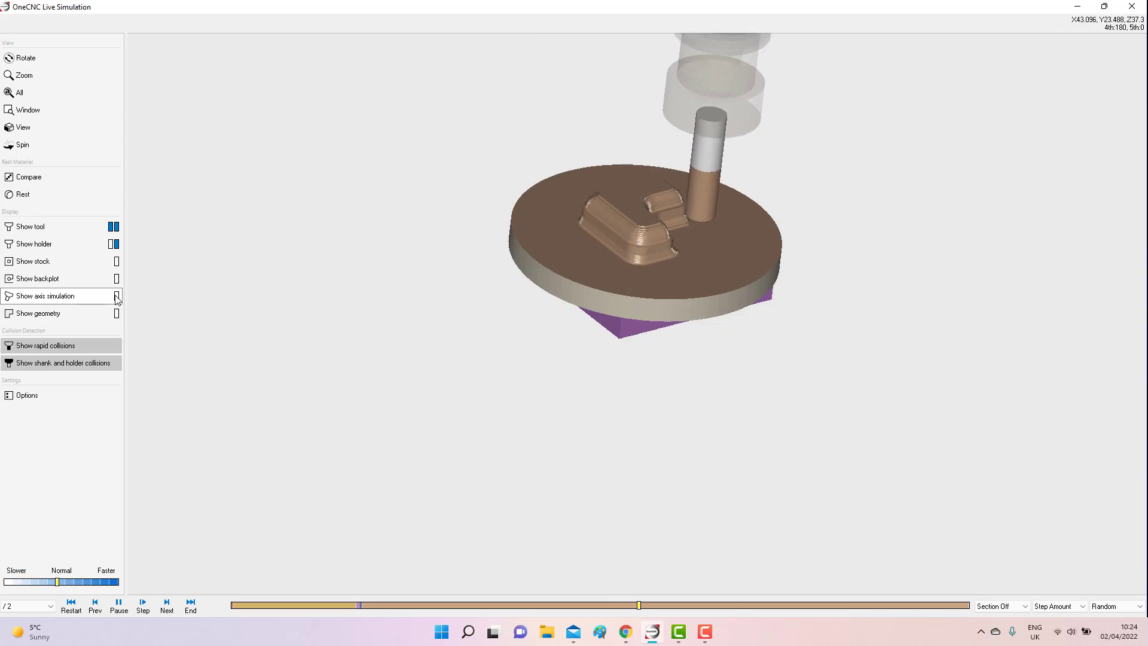
{"action": "left_click", "coordinate": [117, 314]}
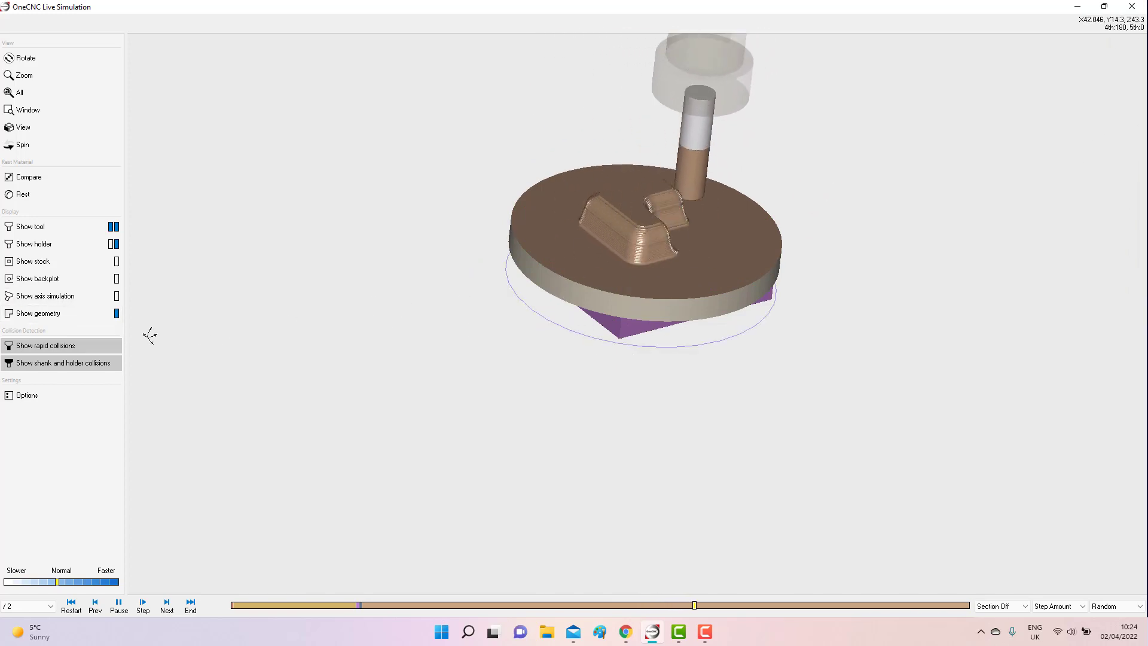
{"action": "left_click", "coordinate": [117, 313]}
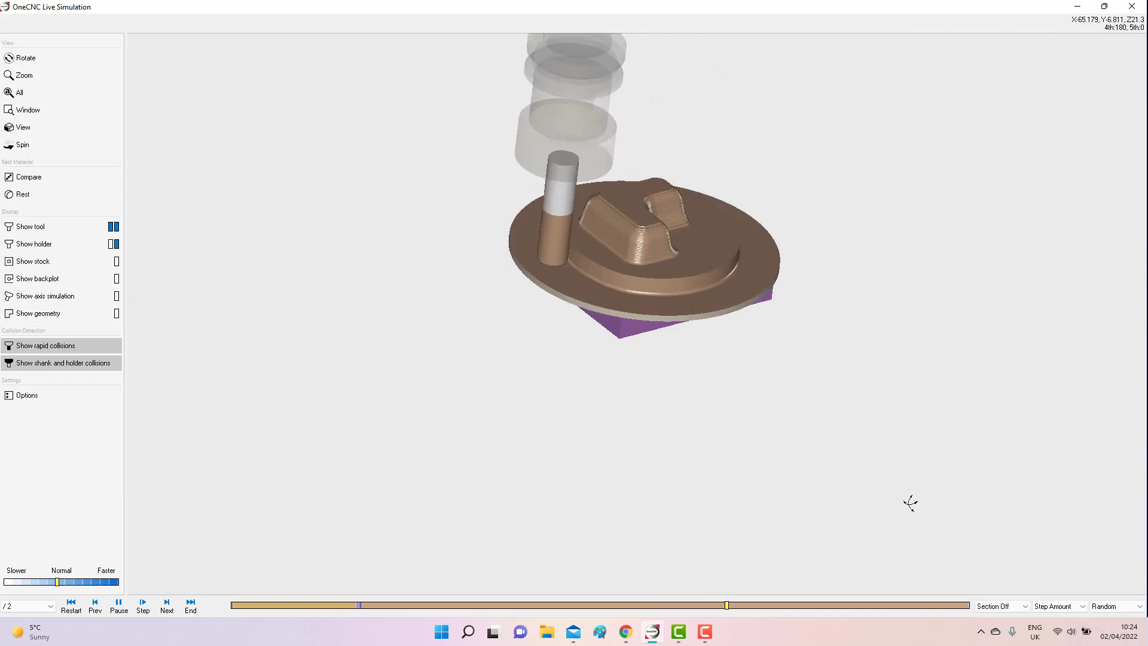
Check the simulation's colour options, keep Random, and close the simulation once machining is complete.
{"action": "left_click", "coordinate": [1118, 606]}
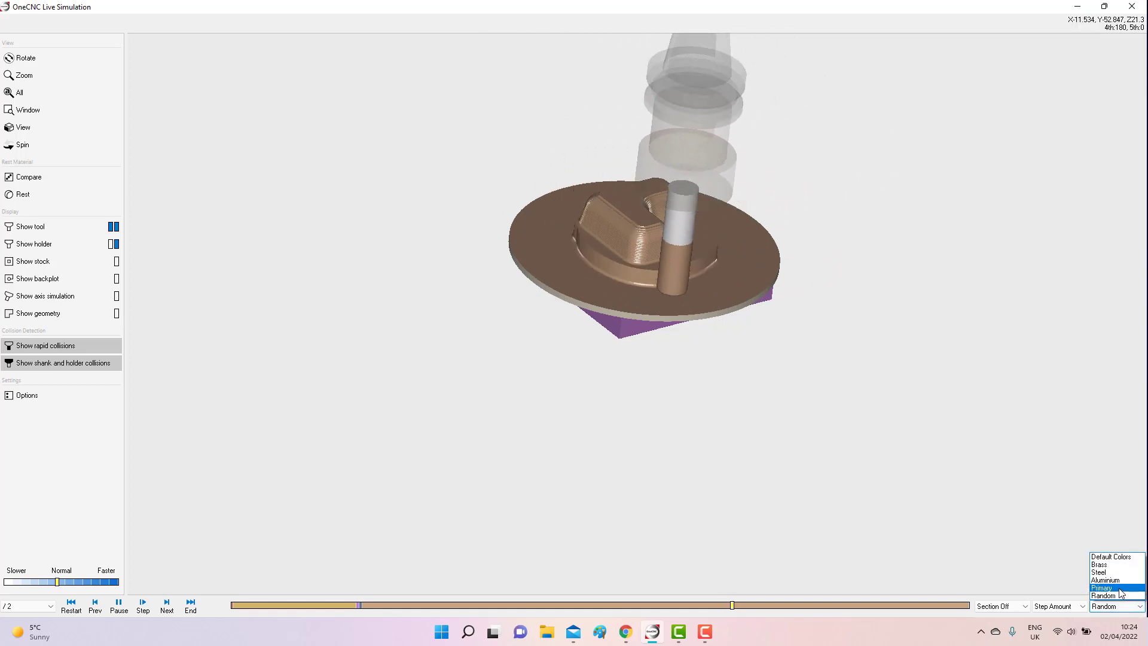
{"action": "left_click", "coordinate": [1089, 461]}
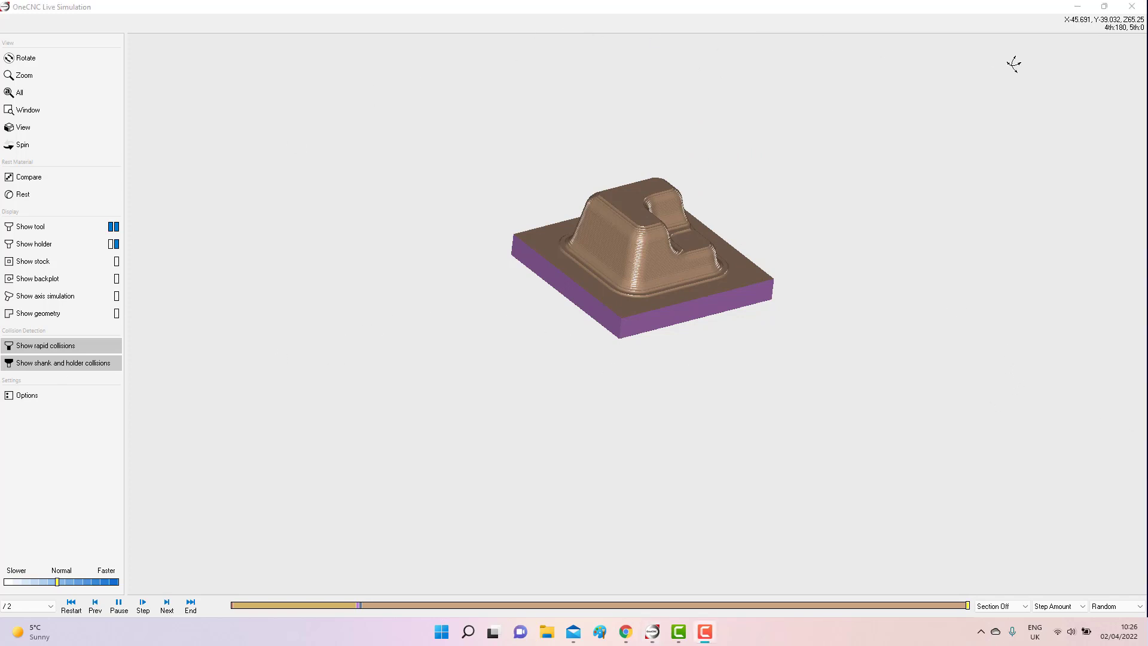
{"action": "left_click", "coordinate": [1131, 6]}
{"action": "middle_click_drag", "start_coordinate": [524, 333], "coordinate": [557, 432]}
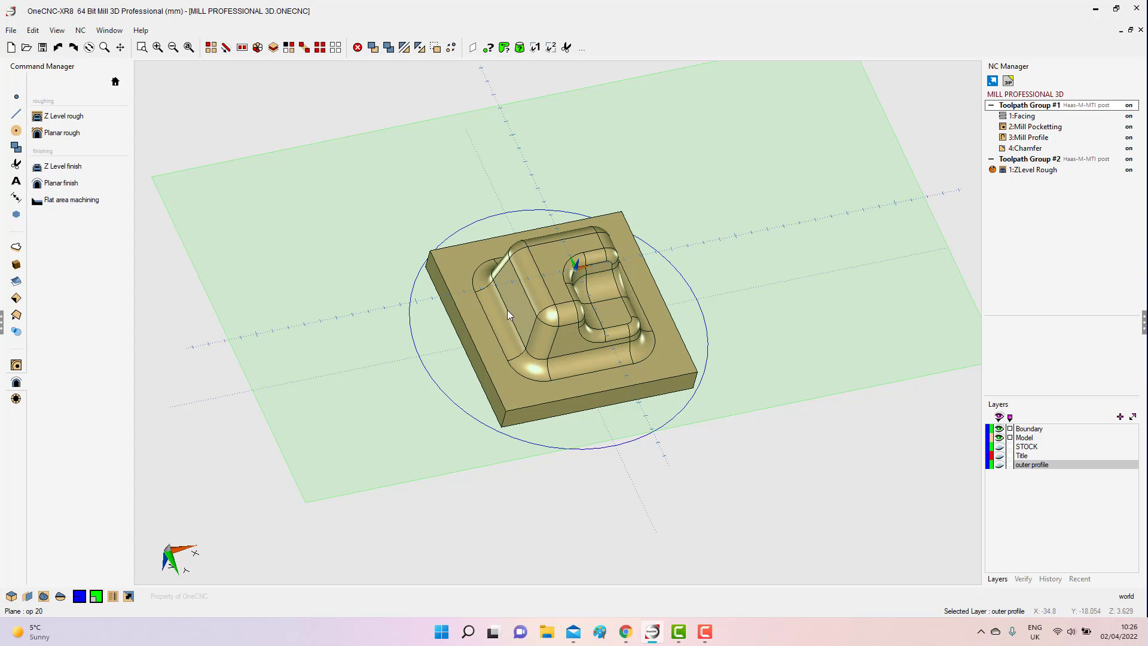
{"action": "left_click", "coordinate": [17, 315]}
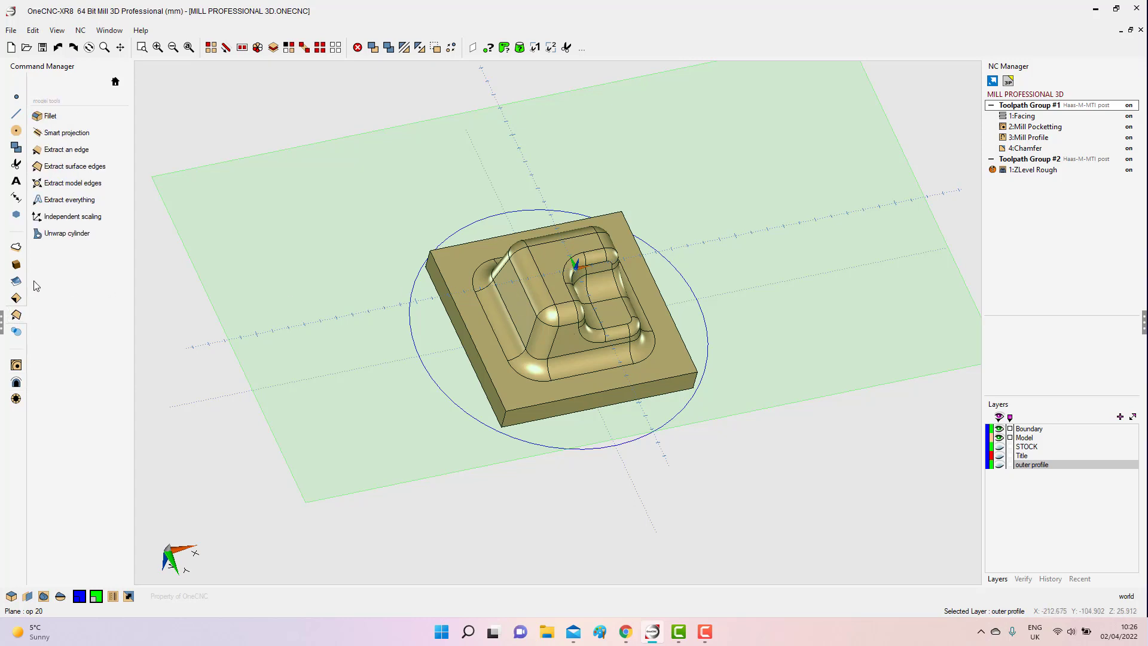
{"action": "left_click", "coordinate": [78, 167]}
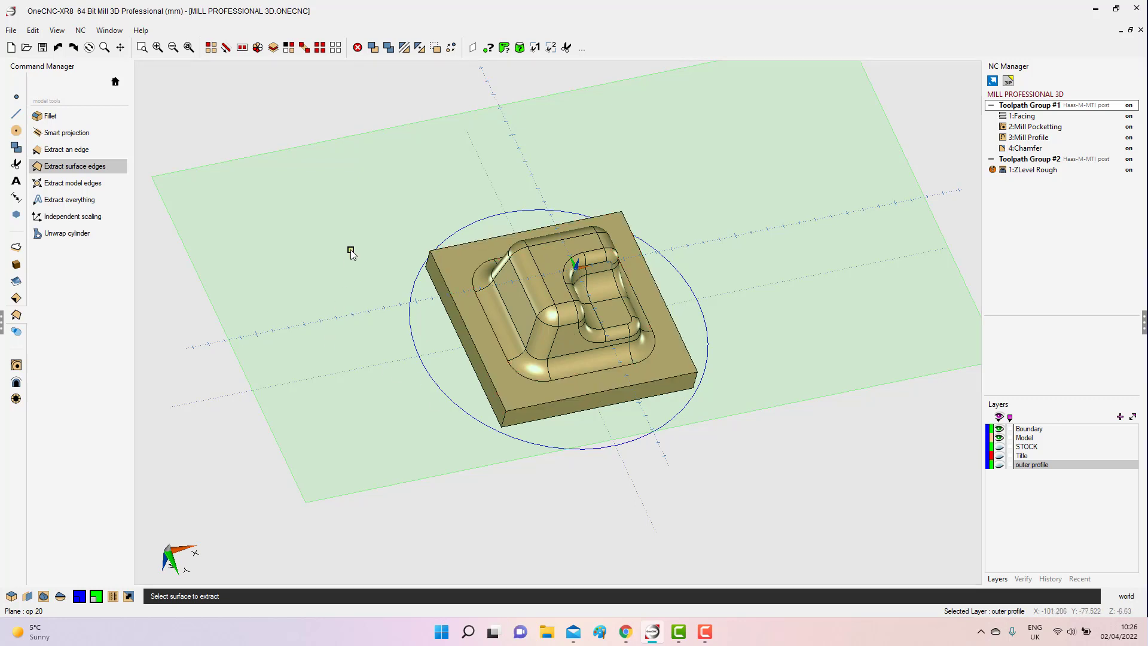
View the tool settings of the Flat area machining command and cancel it without creating a toolpath.
{"action": "left_click", "coordinate": [16, 382]}
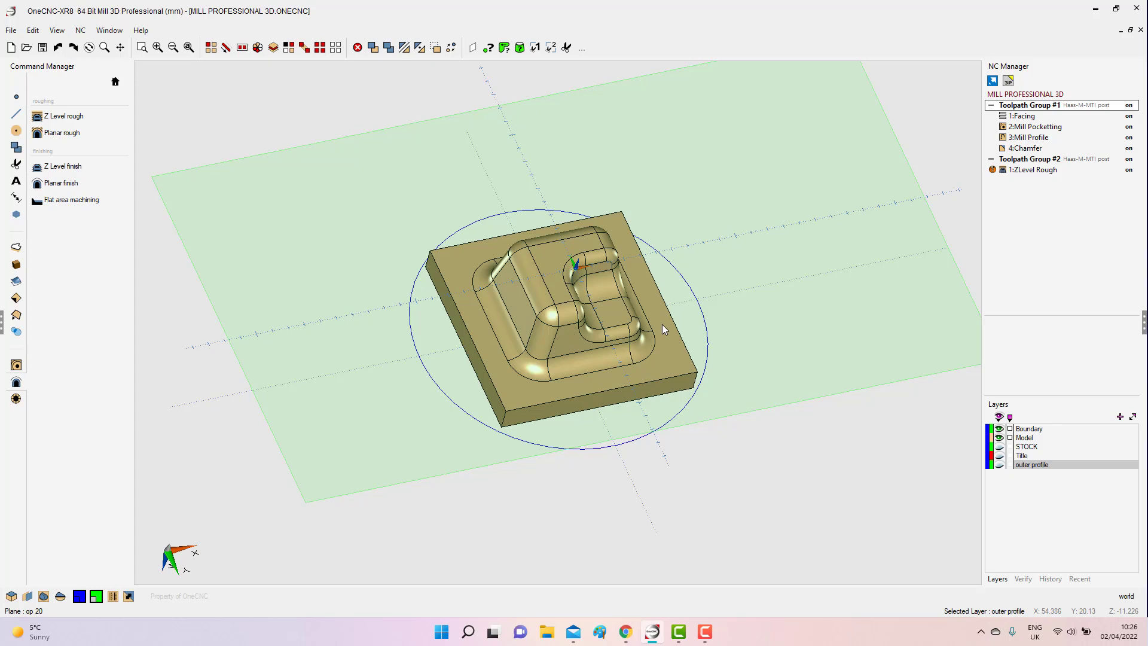
{"action": "left_click", "coordinate": [71, 201]}
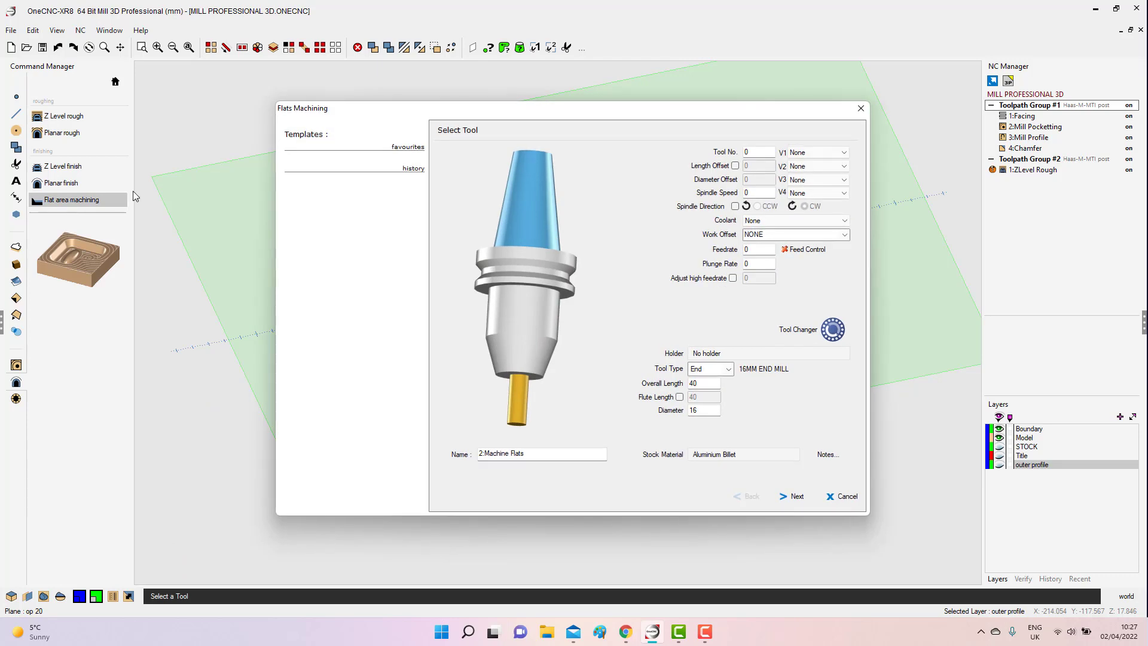
{"action": "left_click", "coordinate": [859, 110]}
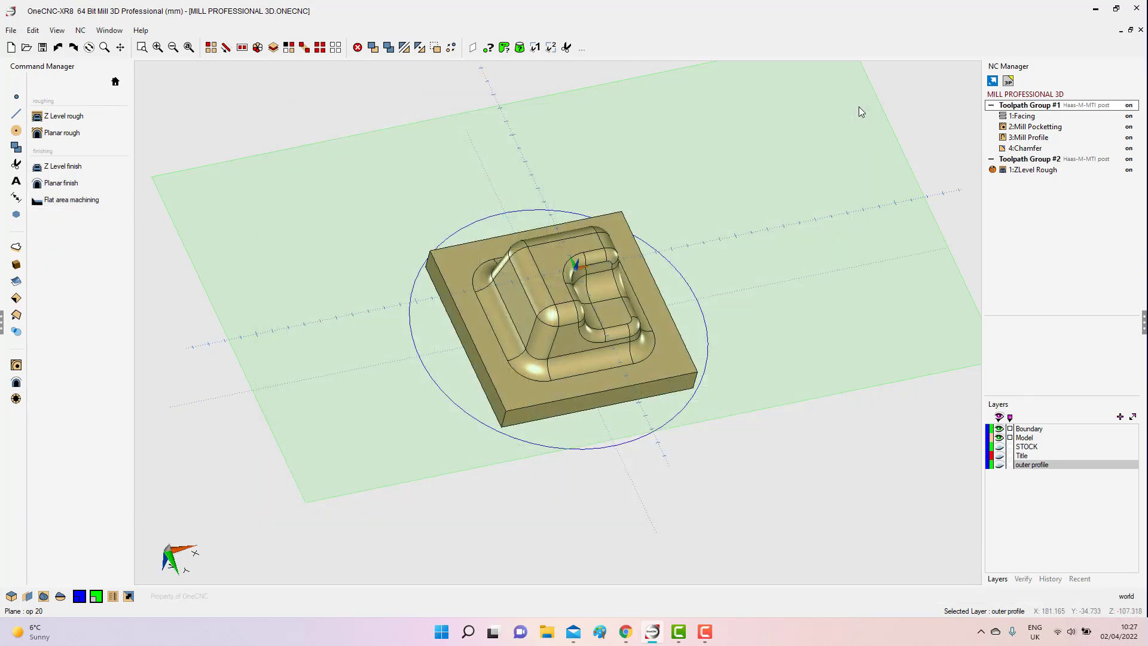
Open the help page on Flat Area Finishing and read through its tool, clearance, machining style, entry, milling and boundary sections.
{"action": "key", "text": "F1"}
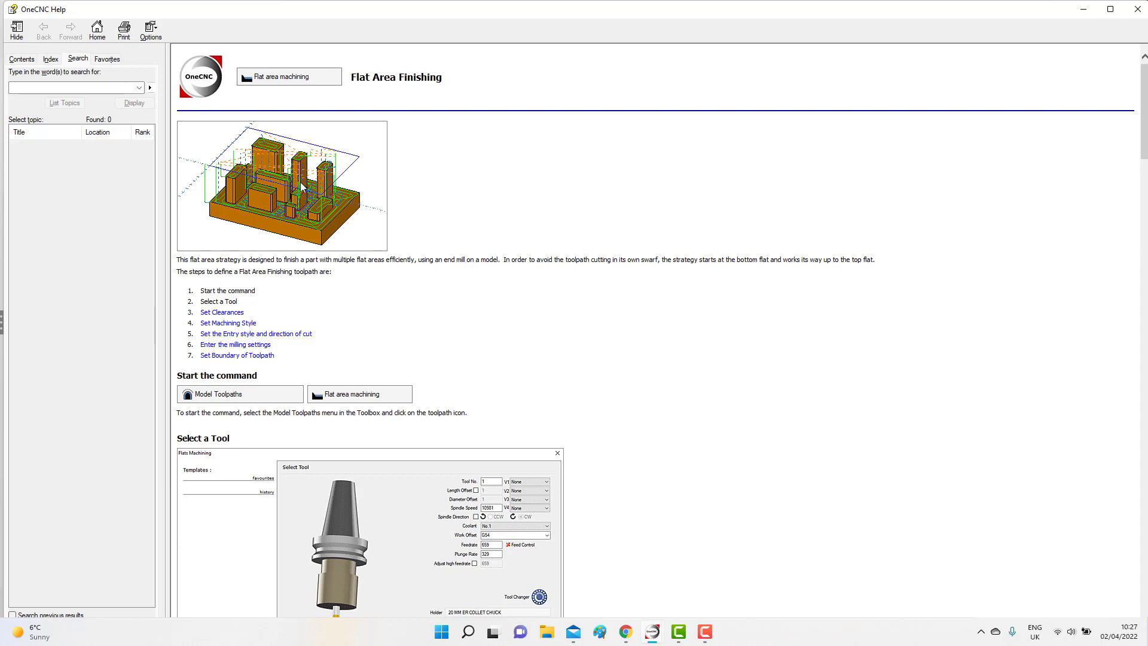
{"action": "scroll", "coordinate": [590, 300], "scroll_direction": "down", "scroll_amount": 5}
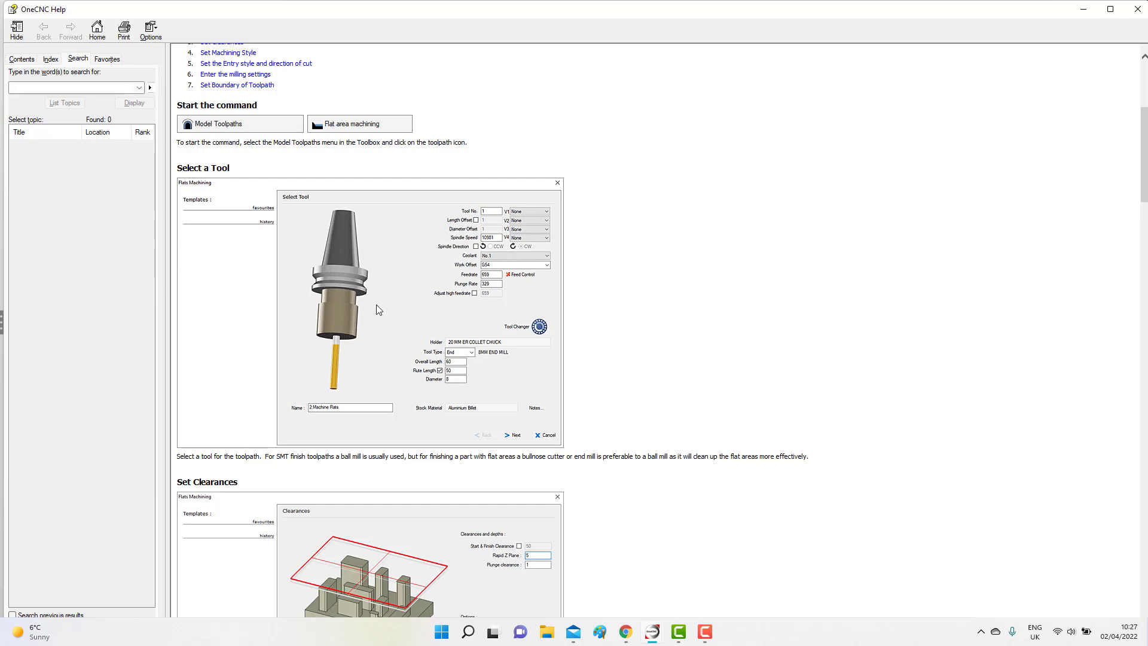
{"action": "scroll", "coordinate": [590, 295], "scroll_direction": "down", "scroll_amount": 5}
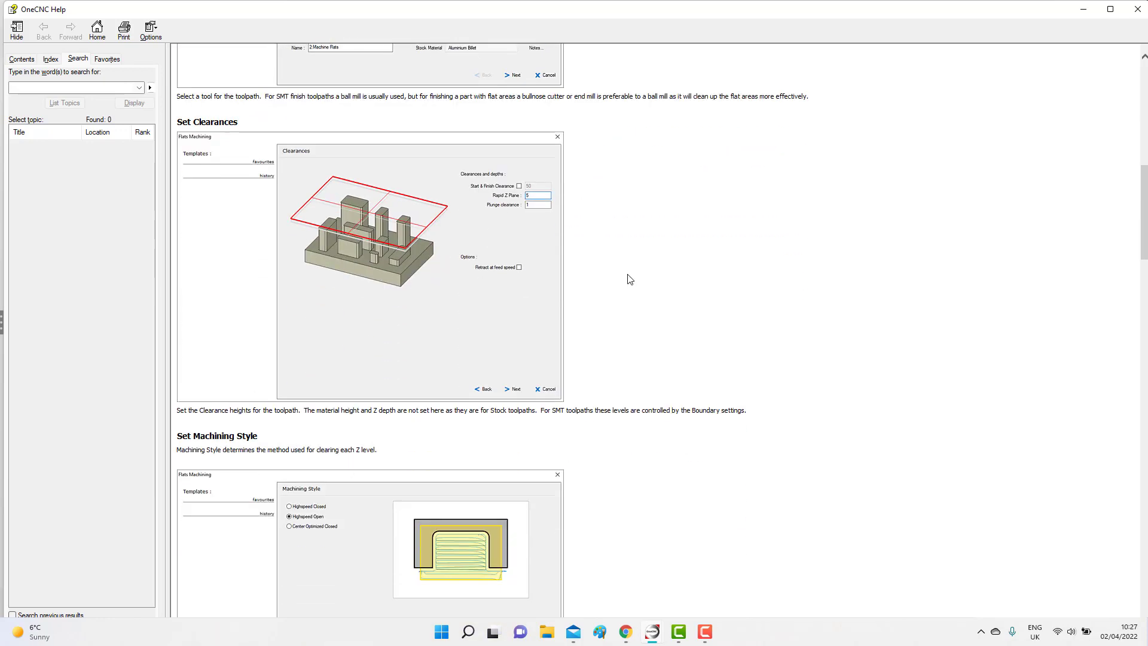
{"action": "scroll", "coordinate": [631, 279], "scroll_direction": "down", "scroll_amount": 3}
{"action": "scroll", "coordinate": [732, 308], "scroll_direction": "down", "scroll_amount": 10}
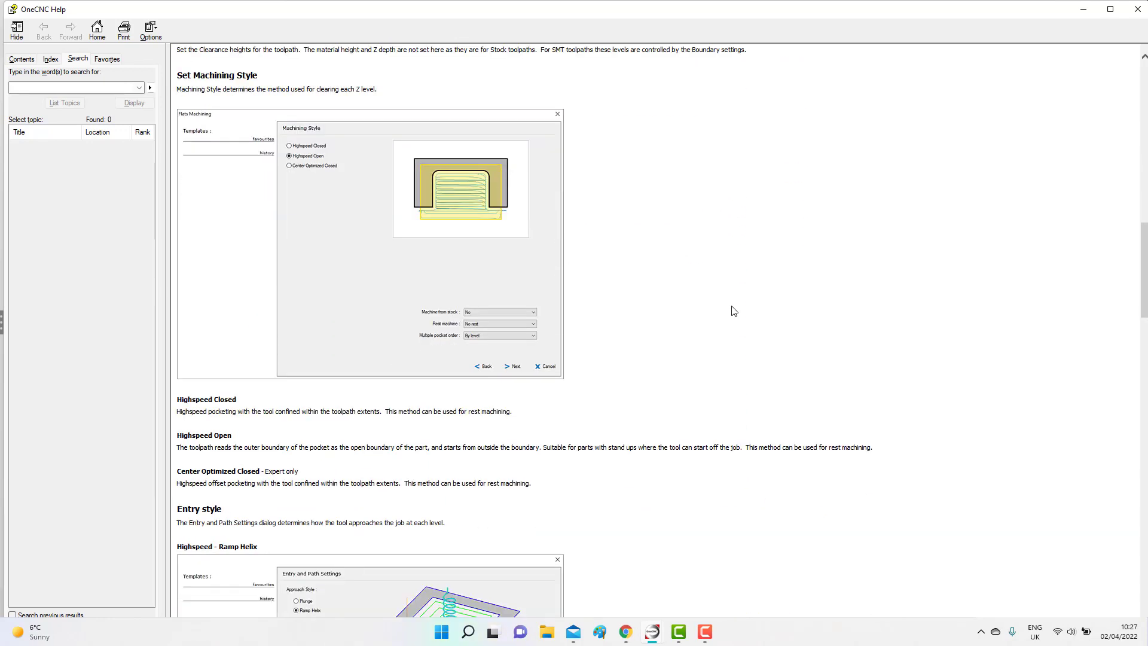
{"action": "scroll", "coordinate": [734, 313], "scroll_direction": "down", "scroll_amount": 14}
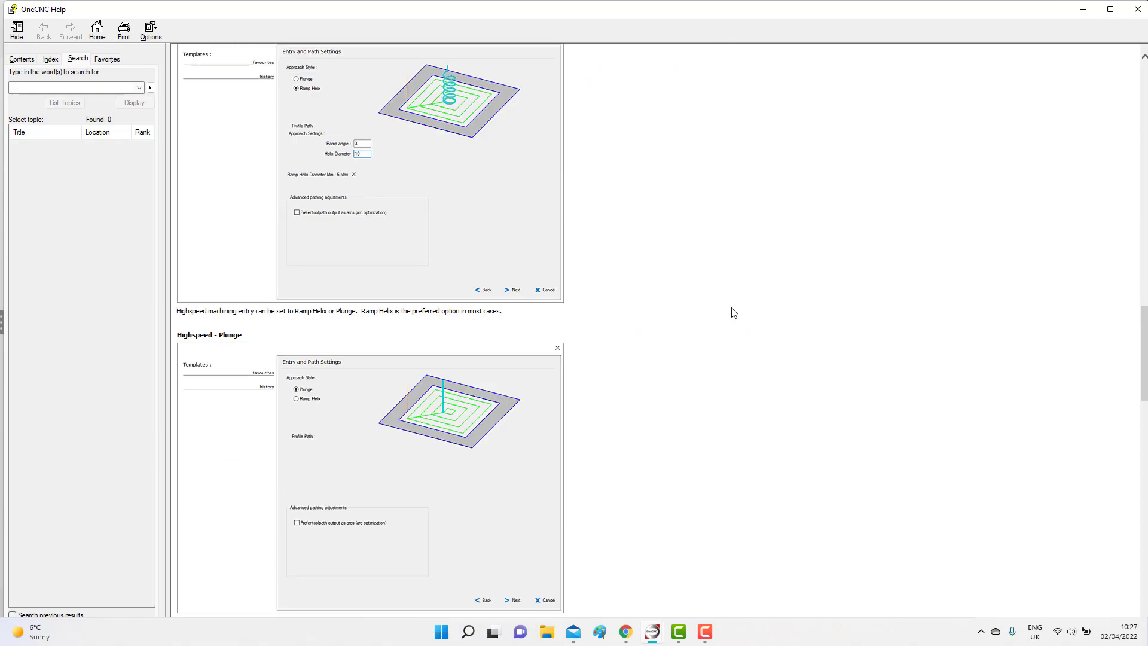
{"action": "scroll", "coordinate": [734, 312], "scroll_direction": "down", "scroll_amount": 12}
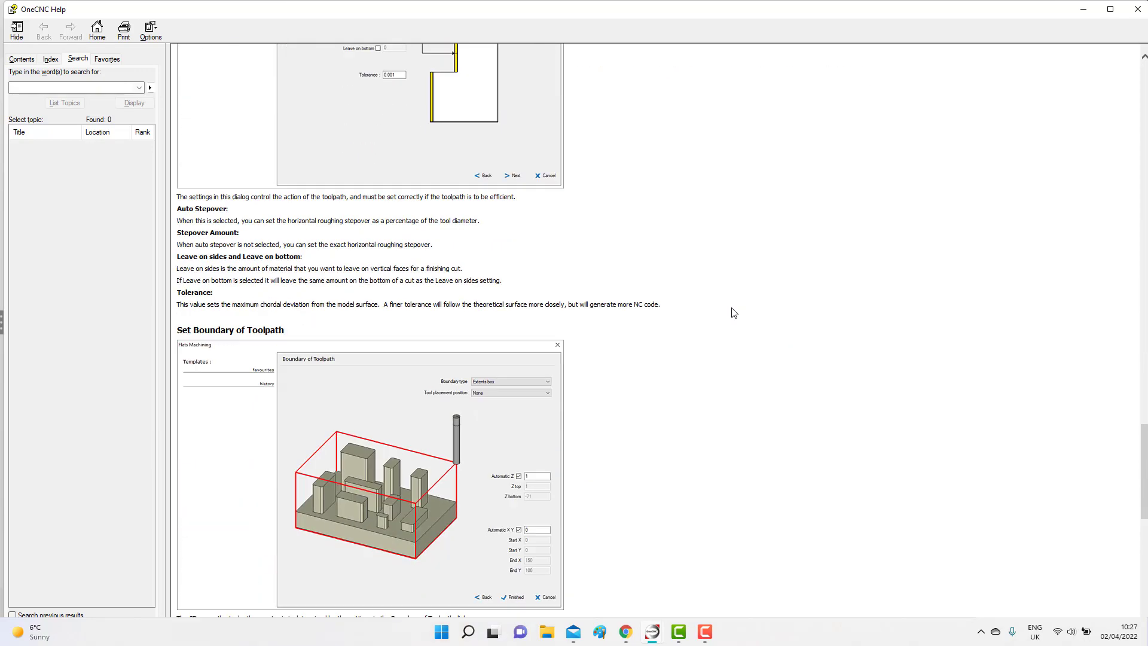
{"action": "scroll", "coordinate": [734, 313], "scroll_direction": "down", "scroll_amount": 4}
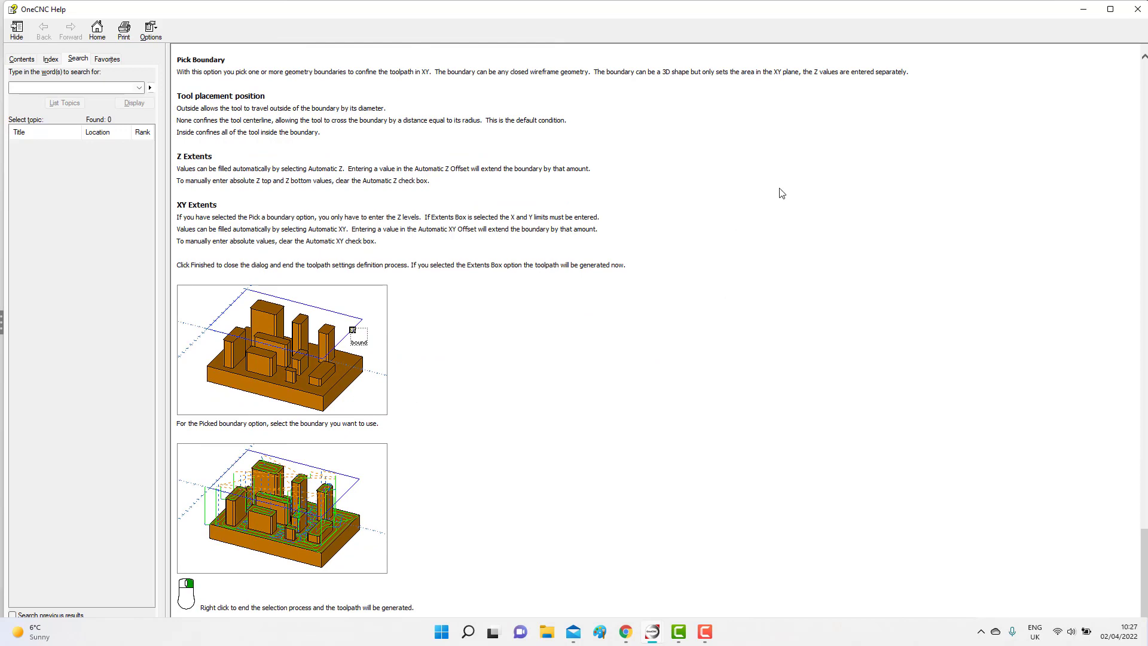
Close the help and start Flat area machining with the library's 16mm tornado end mill in the ER 32 holder as tool number 7.
{"action": "left_click", "coordinate": [1139, 9]}
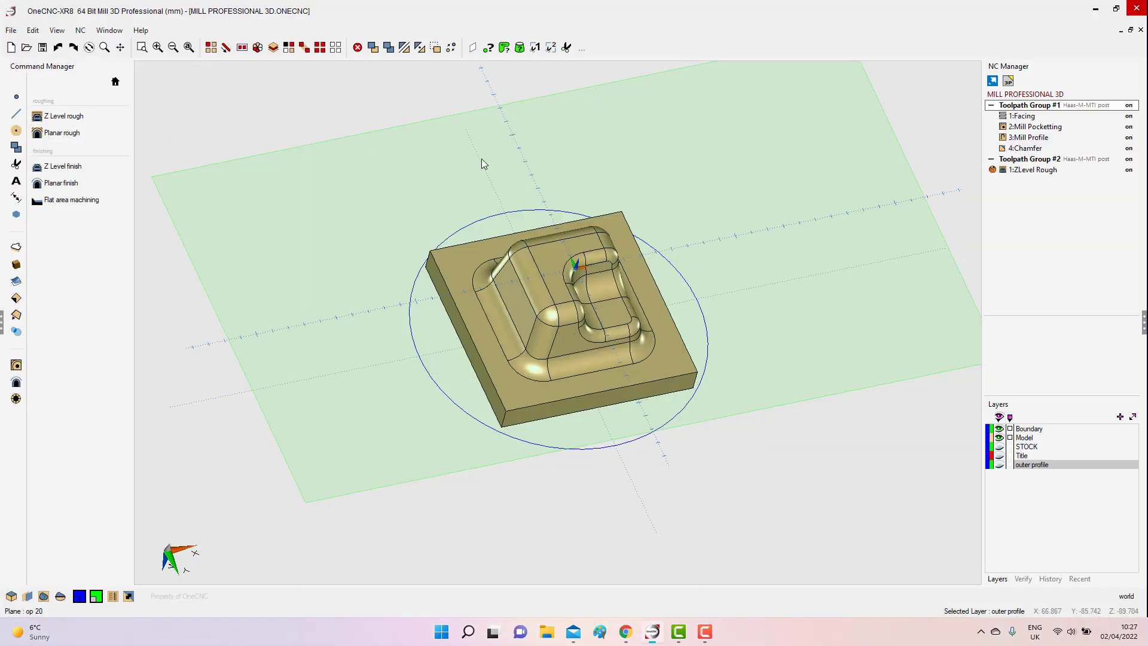
{"action": "left_click", "coordinate": [87, 206]}
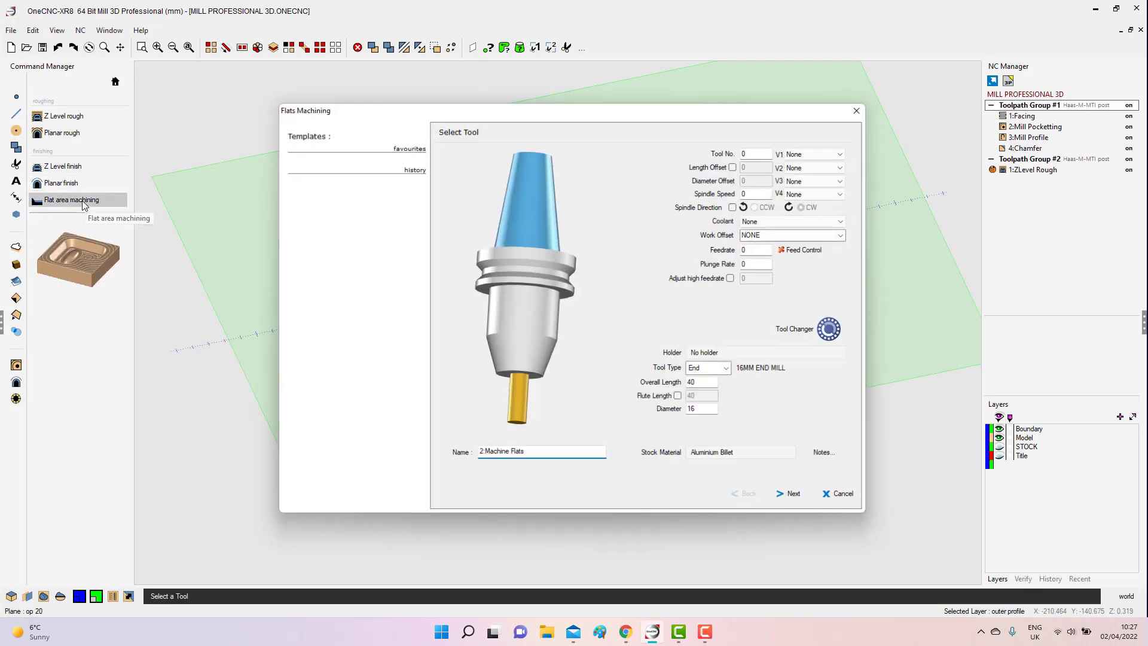
{"action": "left_click", "coordinate": [520, 397]}
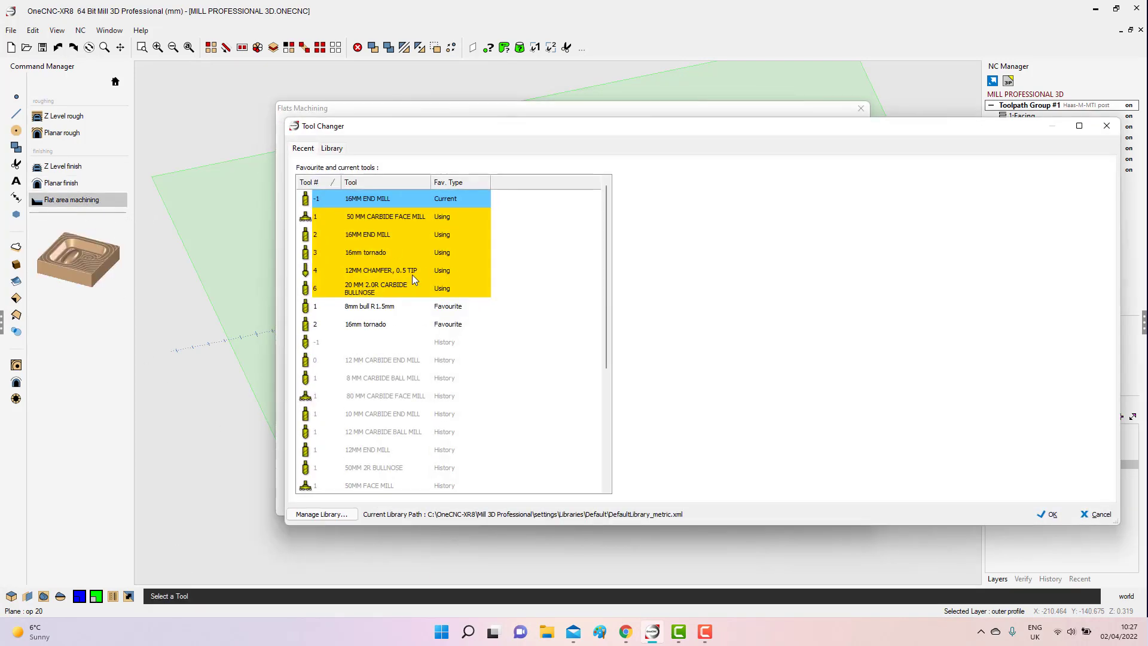
{"action": "left_click", "coordinate": [332, 149]}
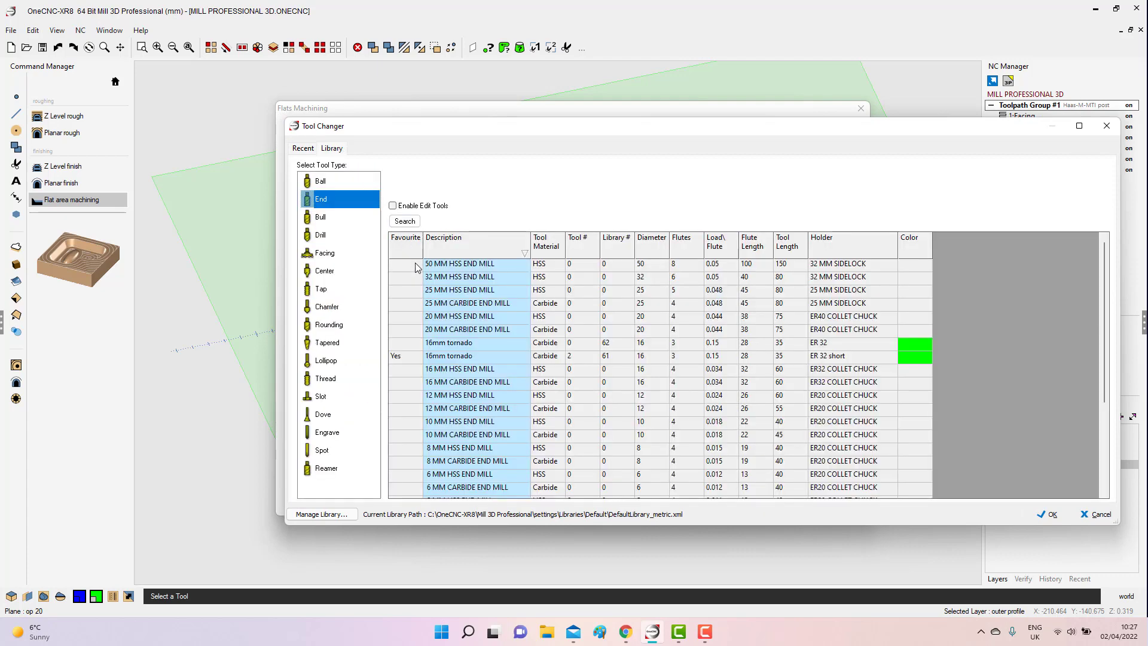
{"action": "left_click", "coordinate": [464, 344]}
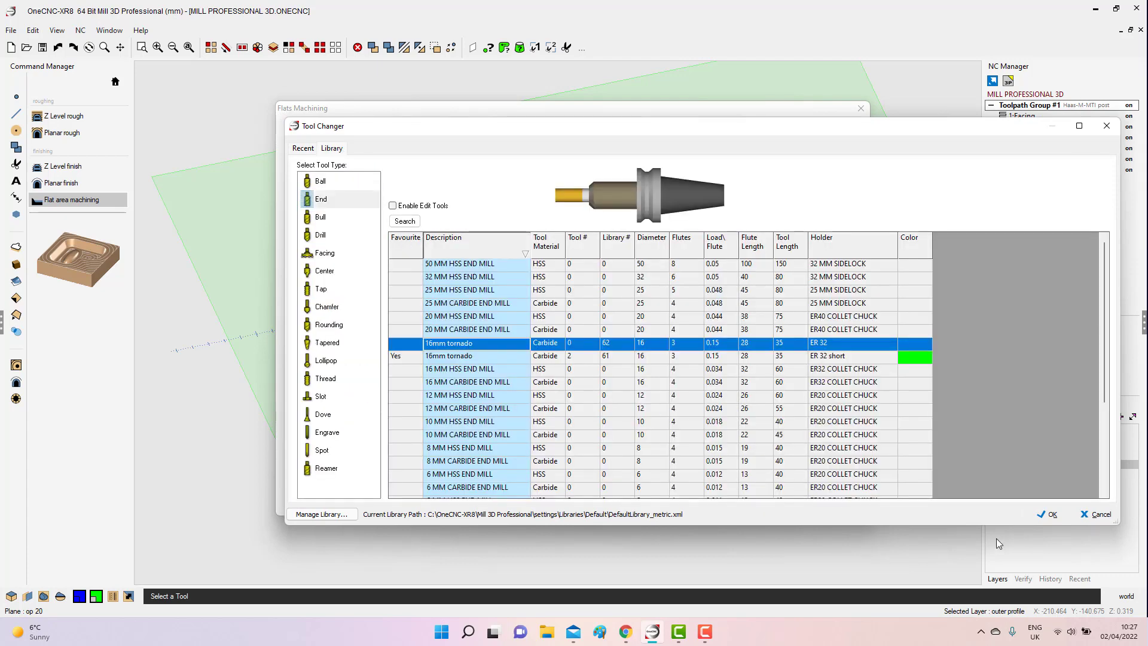
{"action": "left_click", "coordinate": [1048, 515]}
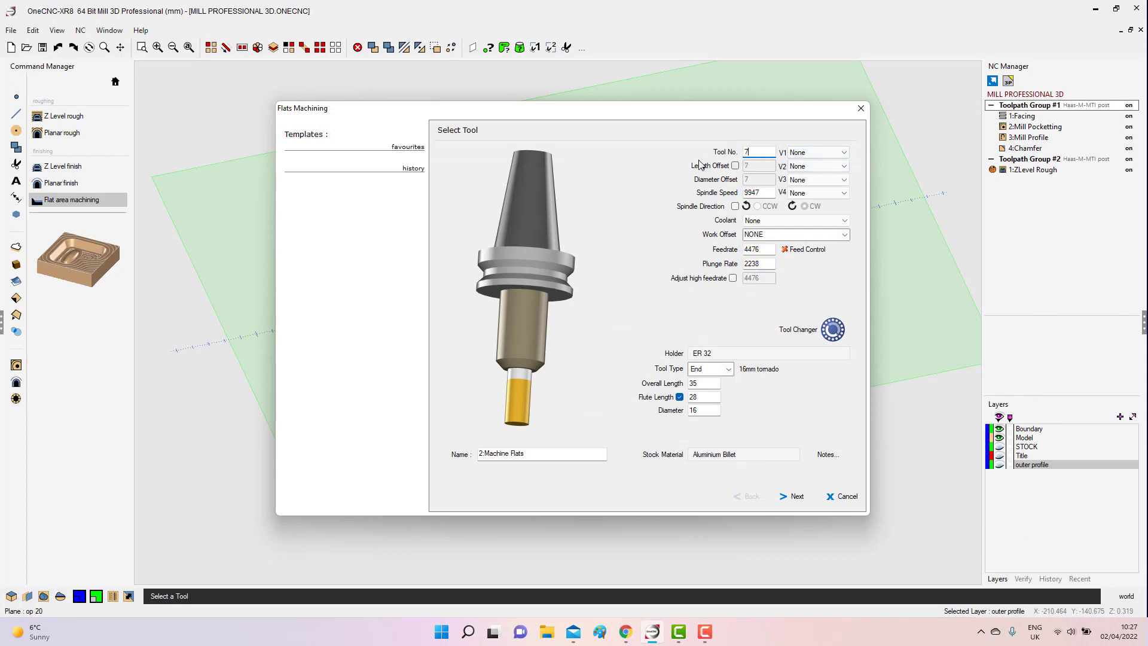
Set the flats tool's coolant to No.1 and work offset to G54, and adjust the high feedrate to Max.
{"action": "left_click", "coordinate": [774, 221]}
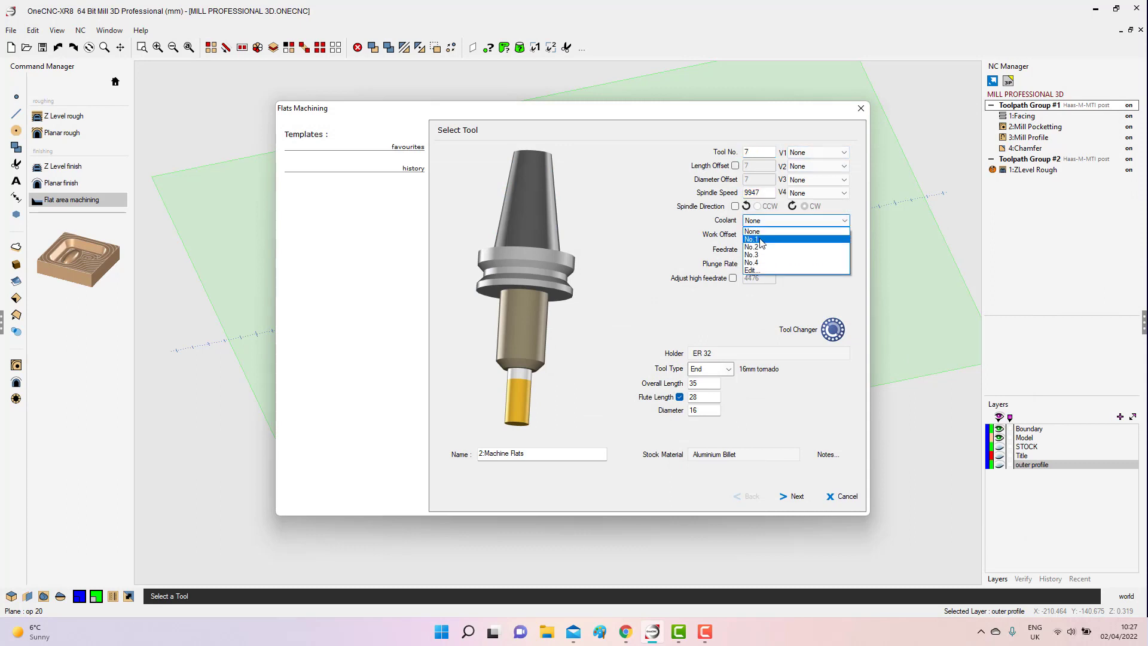
{"action": "left_click", "coordinate": [826, 235]}
{"action": "left_click", "coordinate": [845, 235]}
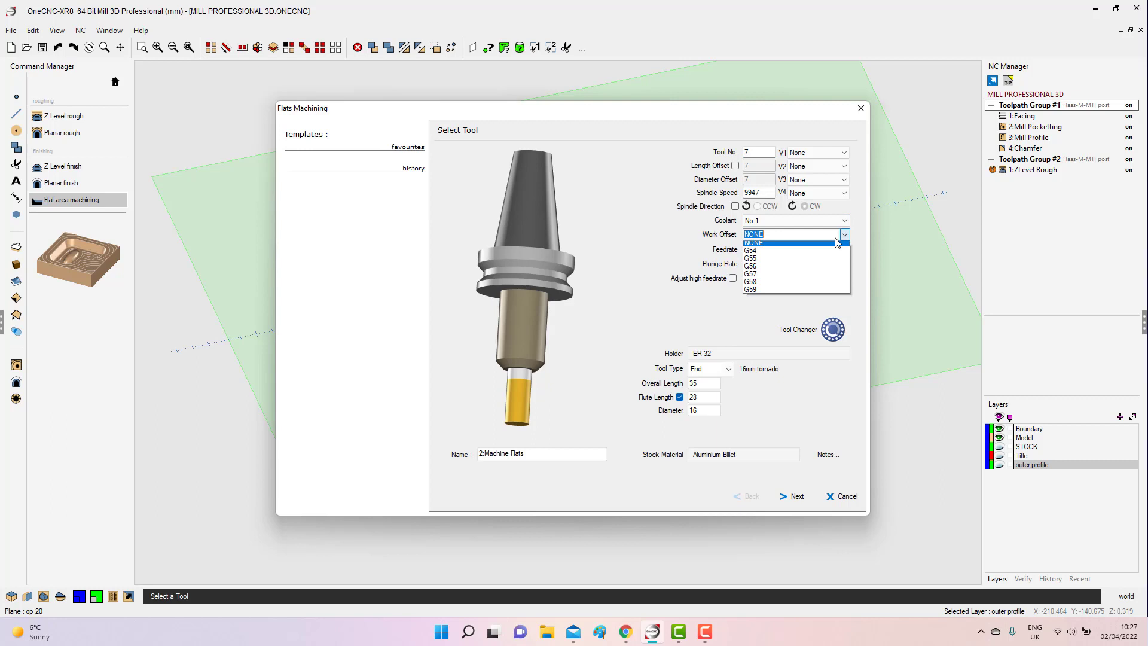
{"action": "left_click", "coordinate": [755, 254]}
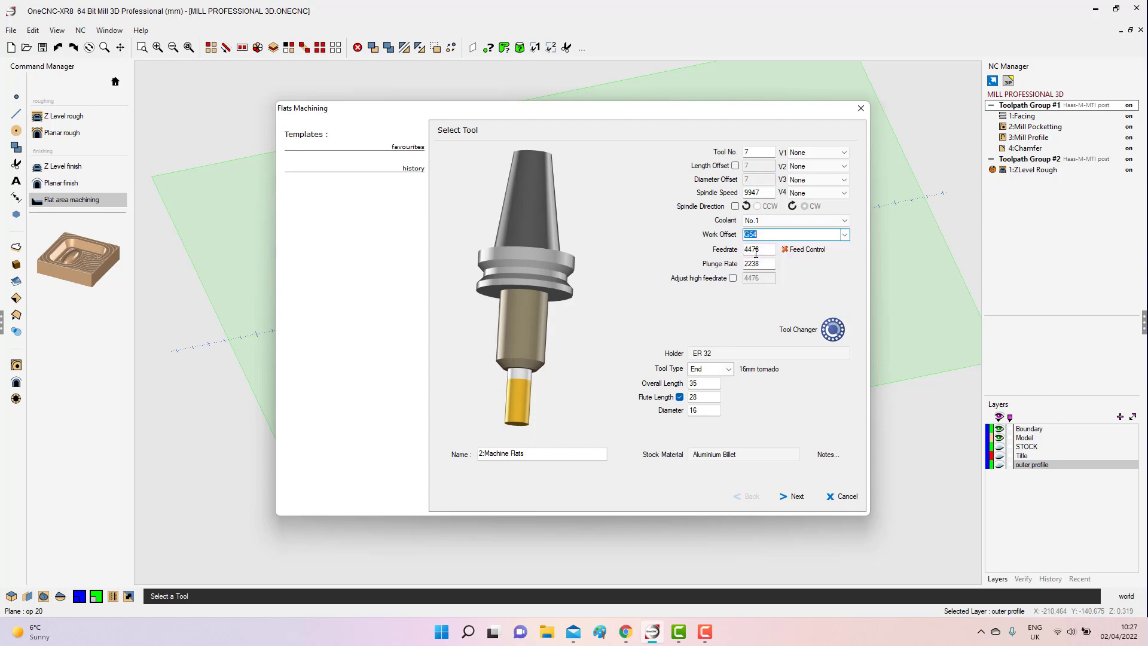
{"action": "left_click", "coordinate": [732, 278]}
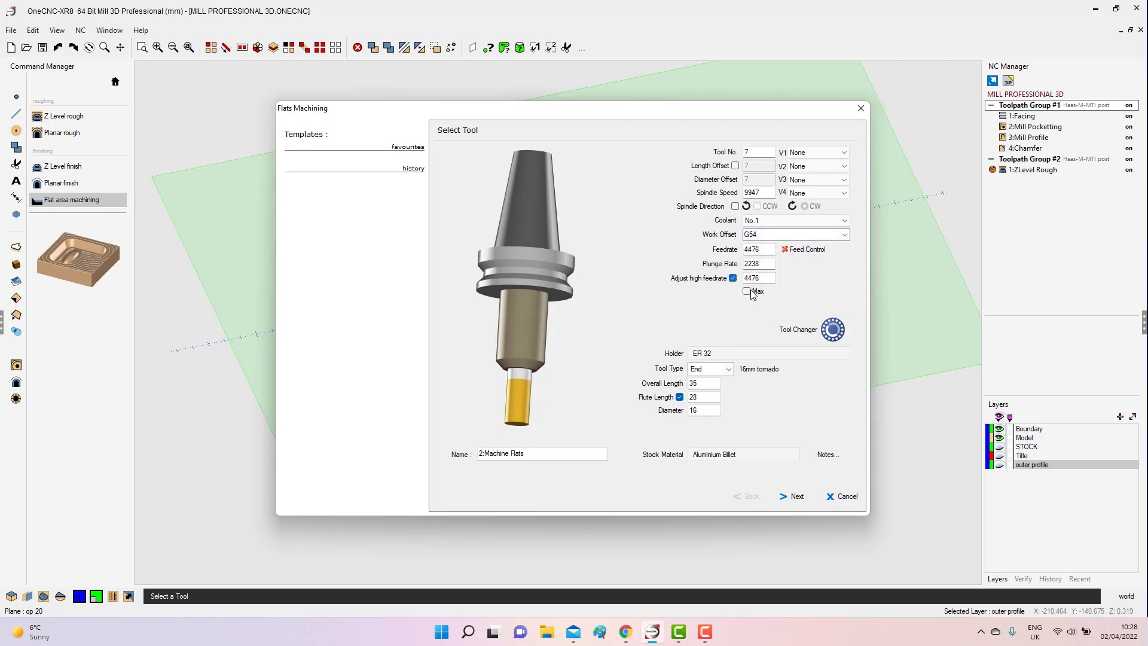
{"action": "left_click", "coordinate": [747, 291]}
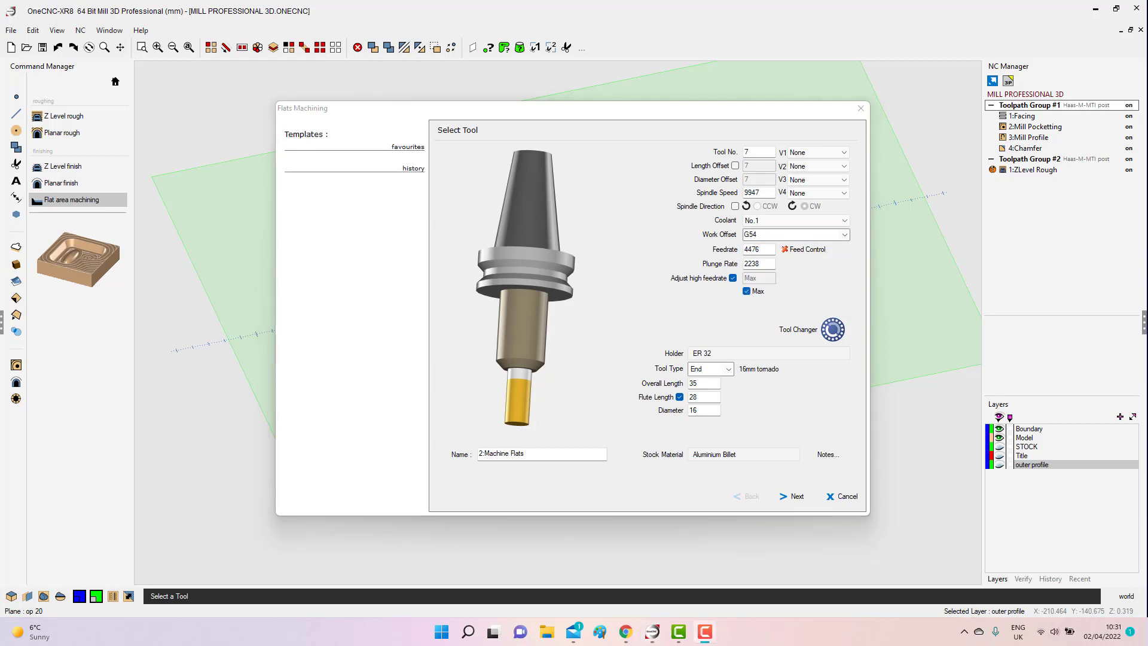
{"action": "right_click", "coordinate": [415, 152]}
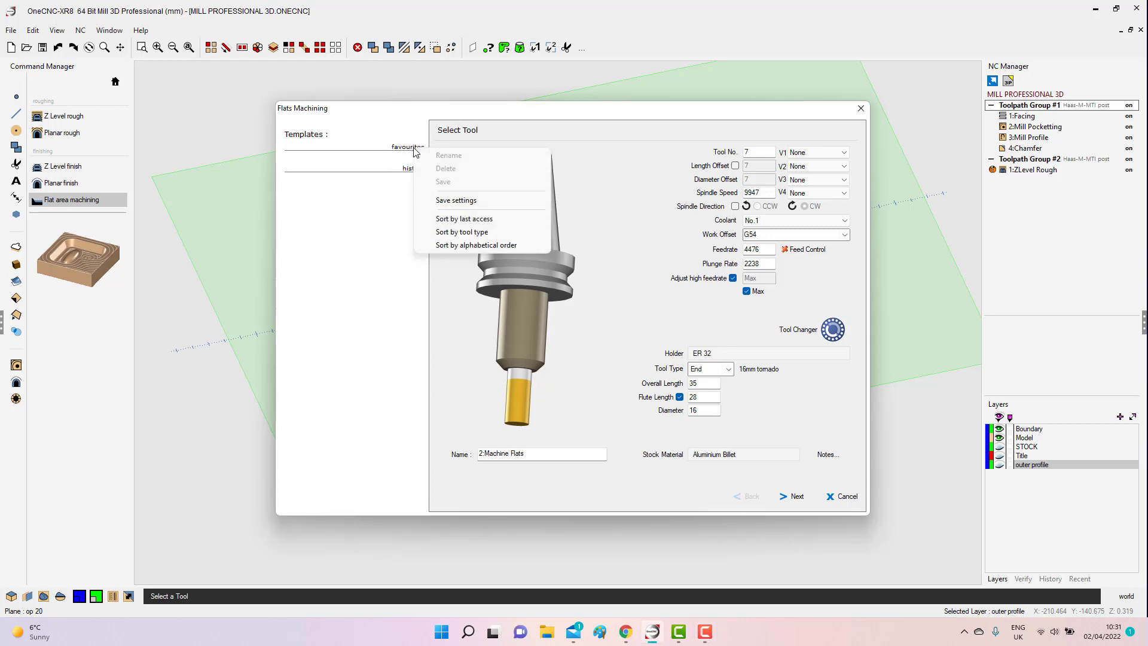
{"action": "left_click", "coordinate": [568, 517]}
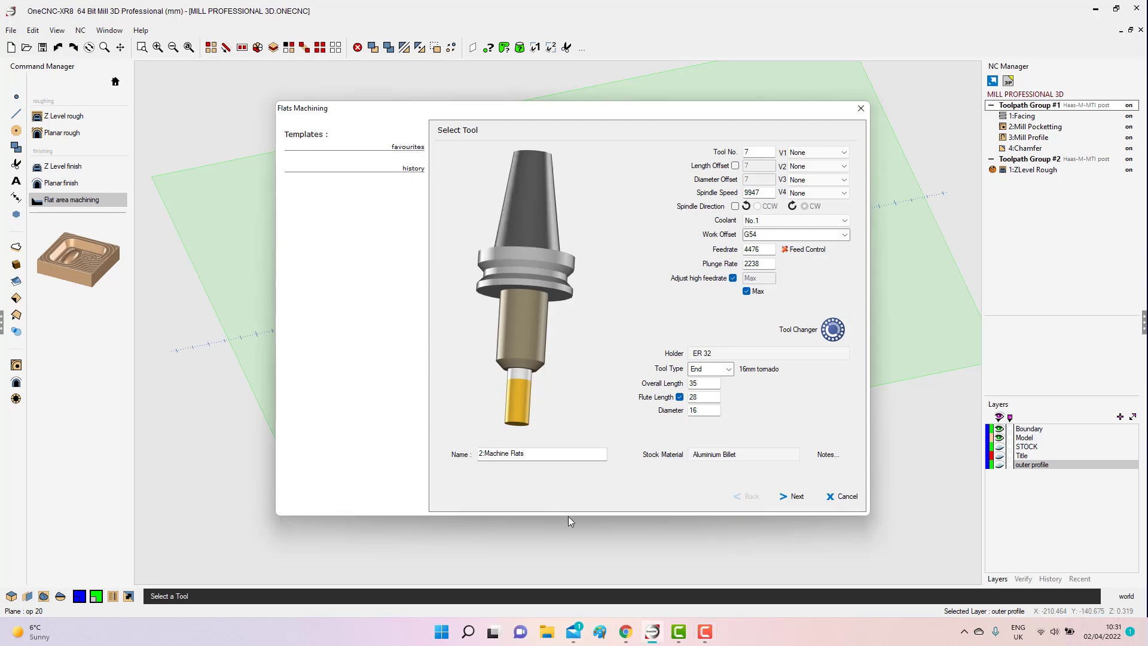
Set the Rapid Z Plane clearance to 2 and choose Highspeed Open as the machining style.
{"action": "left_click", "coordinate": [801, 498]}
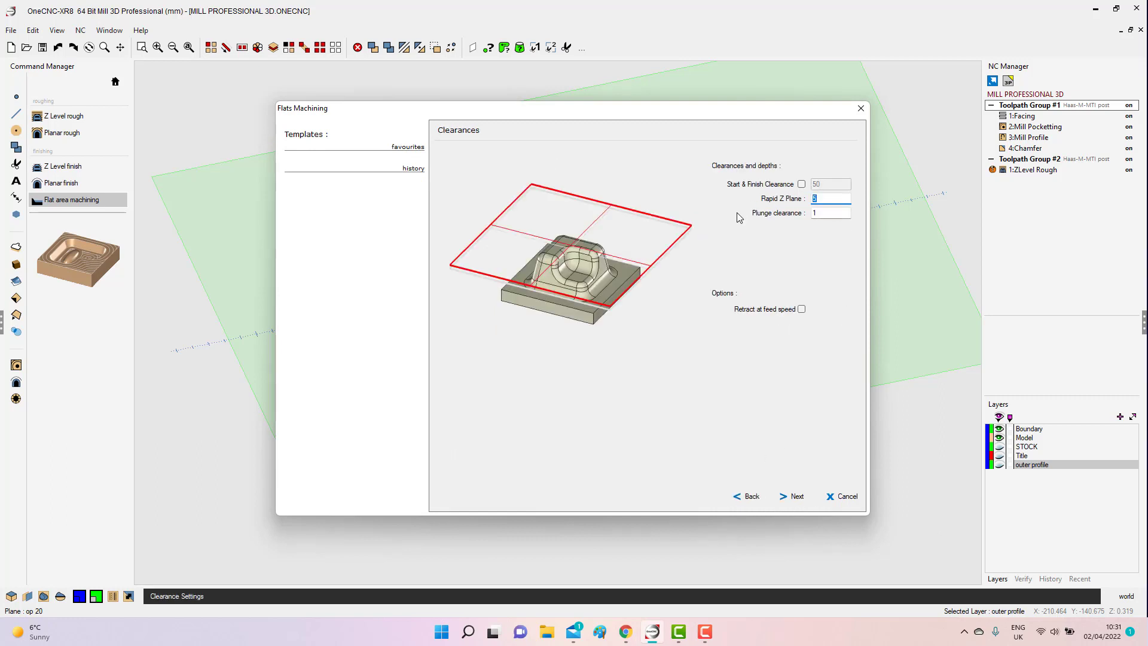
{"action": "type", "text": "2"}
{"action": "key", "text": "Tab"}
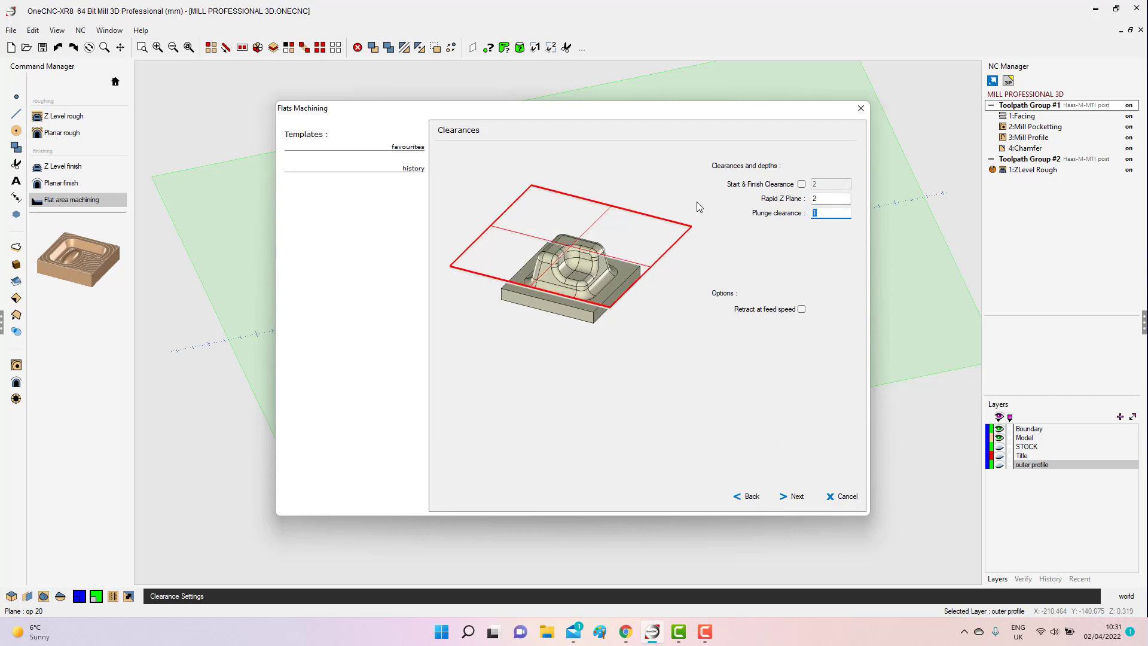
{"action": "left_click", "coordinate": [796, 496]}
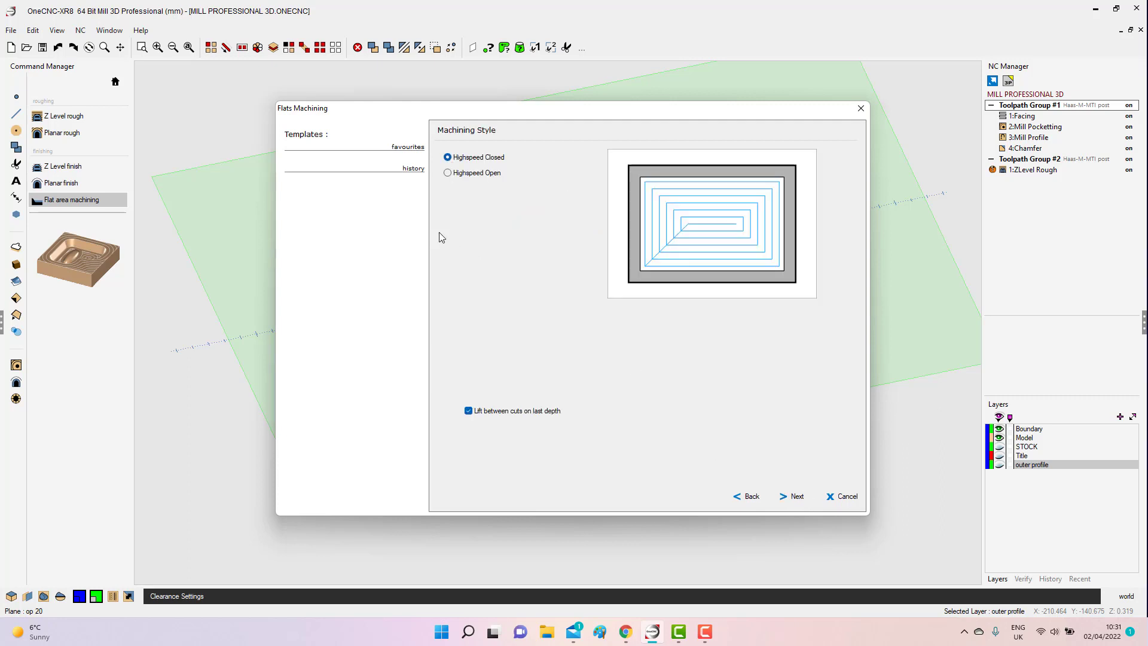
{"action": "left_click", "coordinate": [448, 173]}
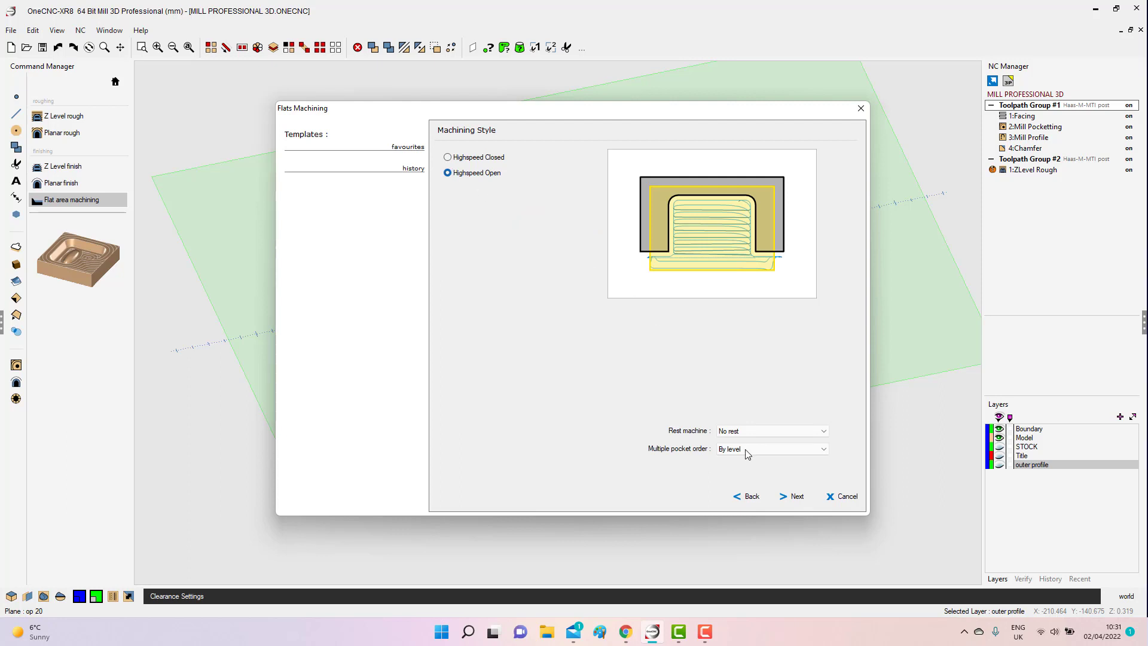
{"action": "left_click", "coordinate": [788, 498]}
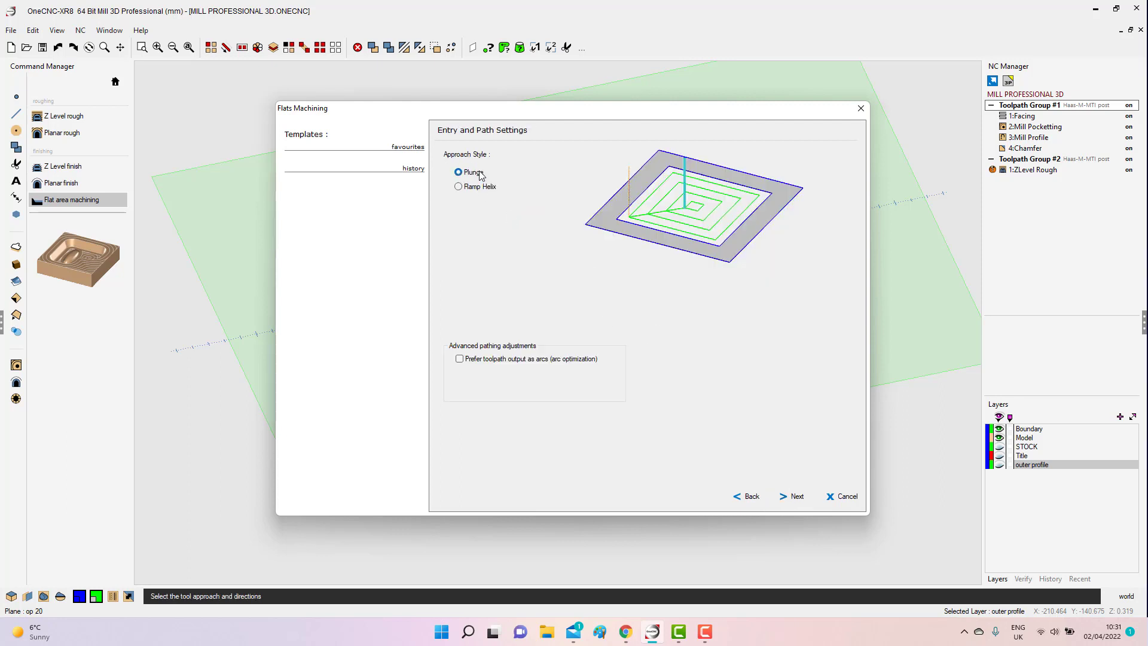
Prefer toolpath output as arcs, and set the auto stepover to 50% of diameter with 0 left on the sides.
{"action": "left_click", "coordinate": [460, 360]}
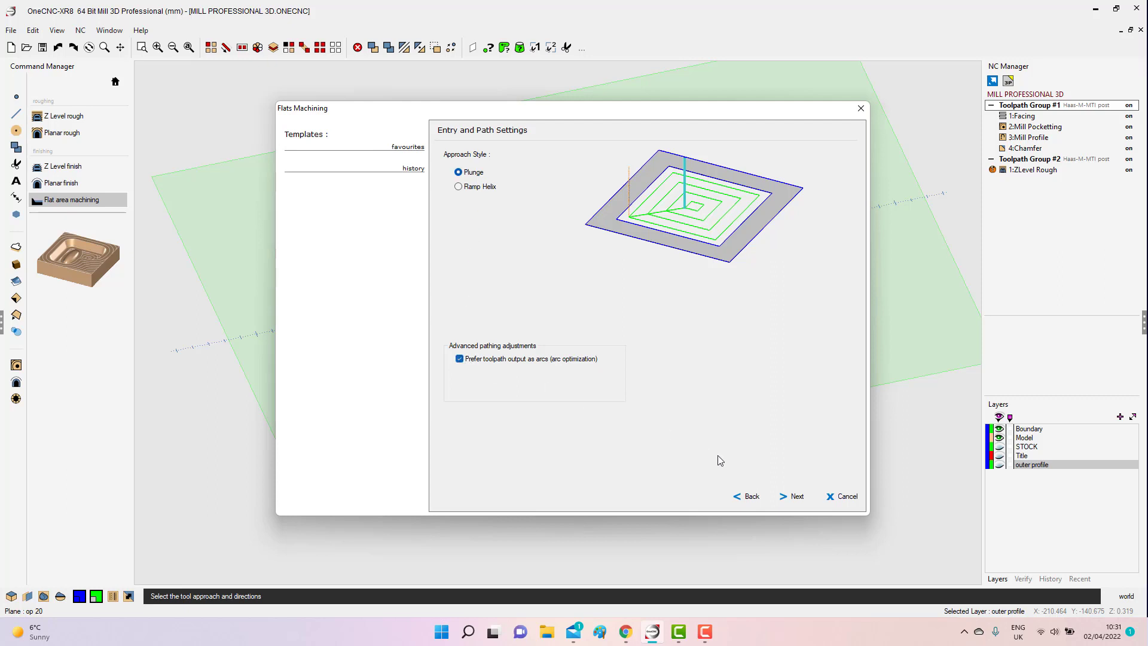
{"action": "left_click", "coordinate": [795, 497]}
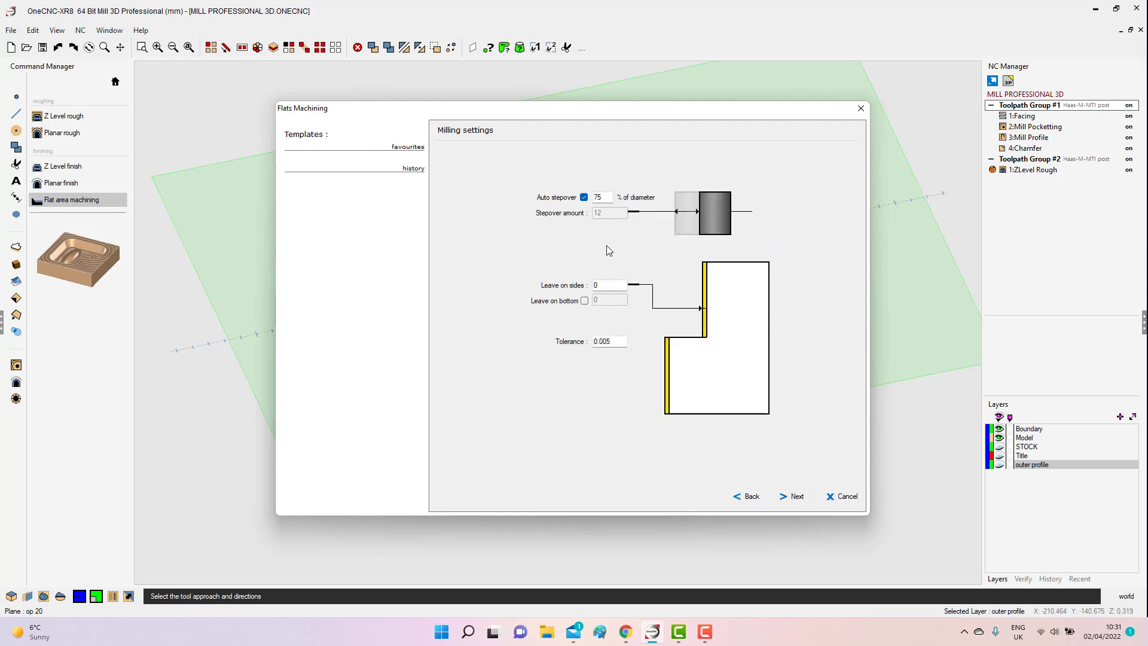
{"action": "left_click_drag", "start_coordinate": [608, 197], "coordinate": [569, 188]}
{"action": "type", "text": "5"}
{"action": "left_click_drag", "start_coordinate": [599, 286], "coordinate": [580, 280]}
{"action": "left_click", "coordinate": [796, 498]}
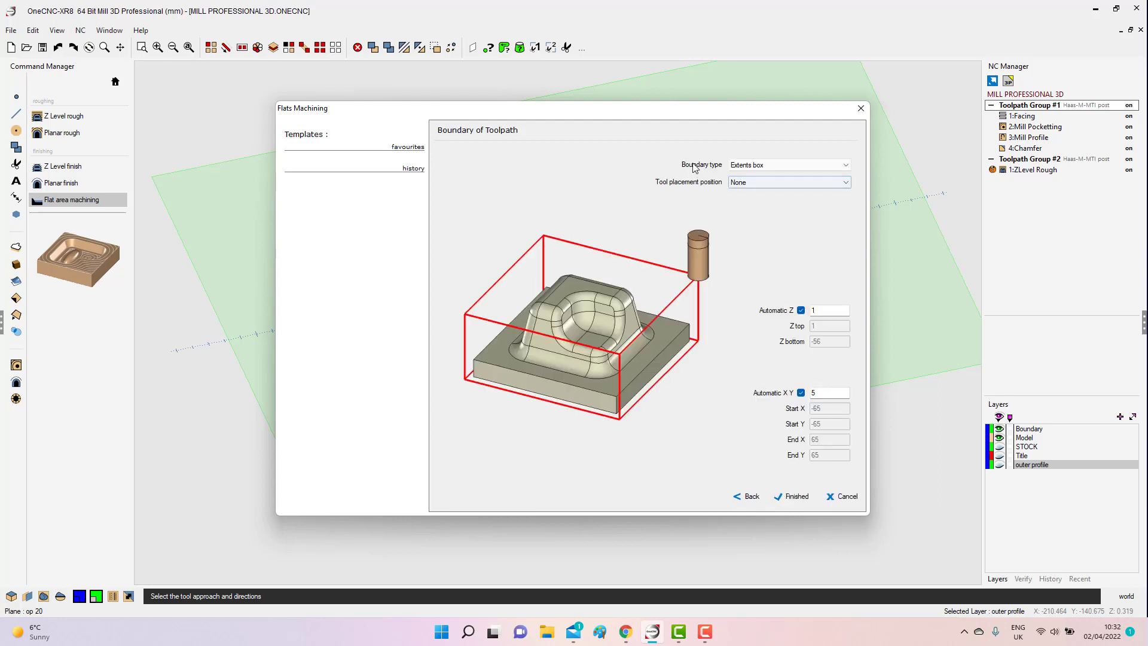
Set the toolpath boundary type to Picked with the tool placement position Outside boundary.
{"action": "left_click", "coordinate": [785, 165]}
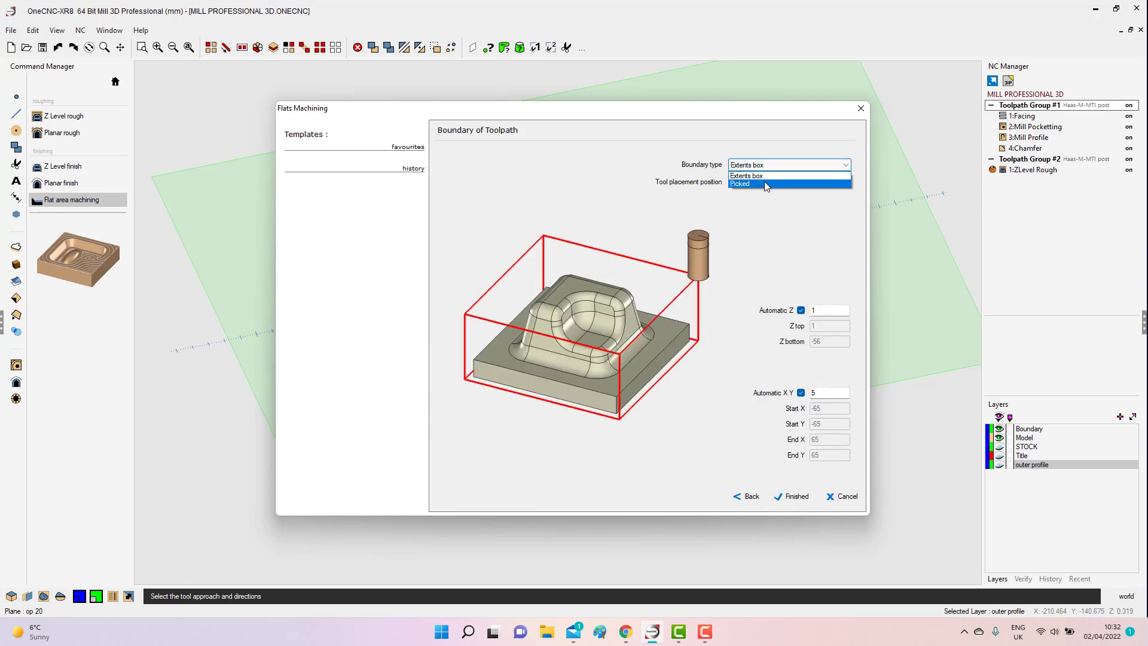
{"action": "left_click", "coordinate": [765, 183]}
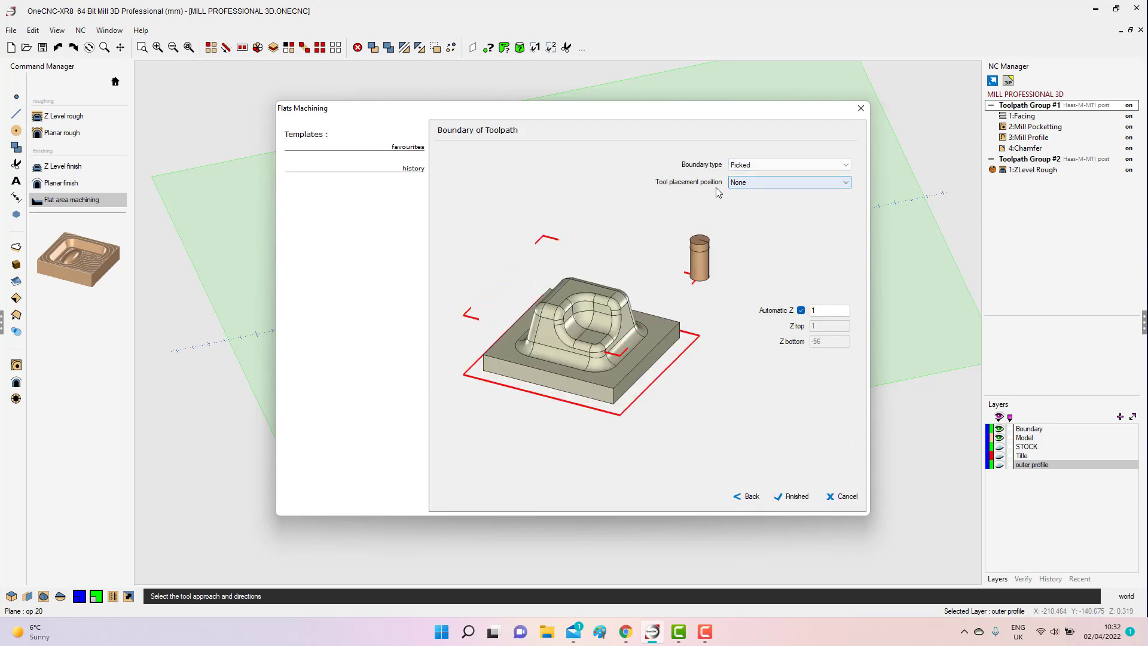
{"action": "left_click", "coordinate": [849, 187]}
{"action": "left_click", "coordinate": [758, 196]}
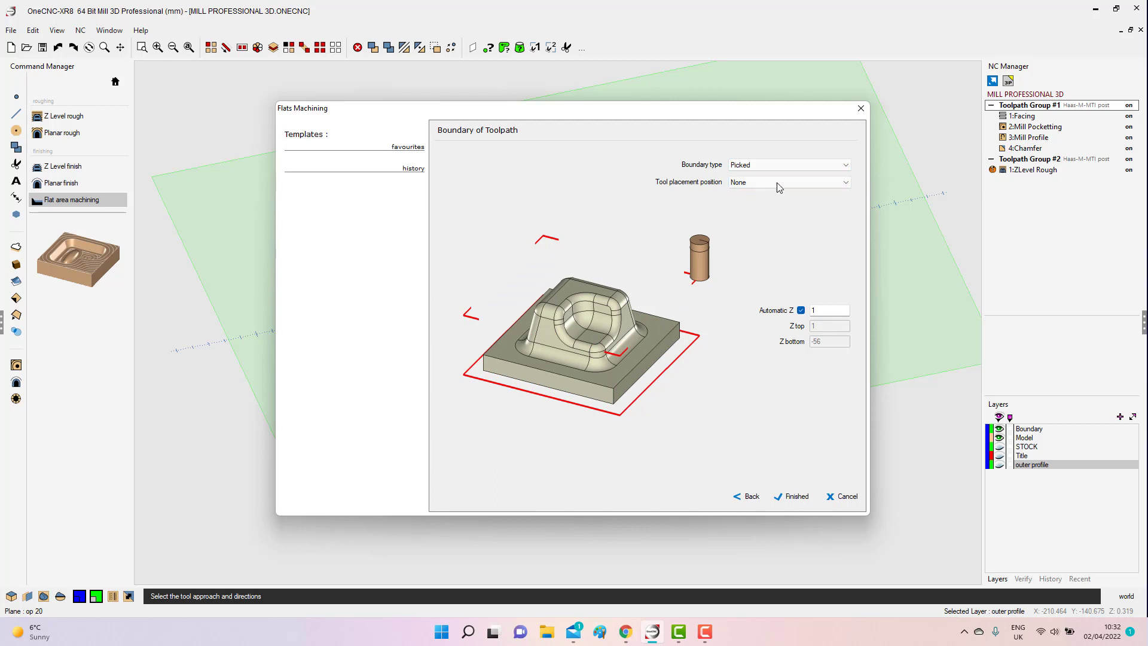
{"action": "left_click", "coordinate": [776, 181]}
{"action": "left_click", "coordinate": [755, 209]}
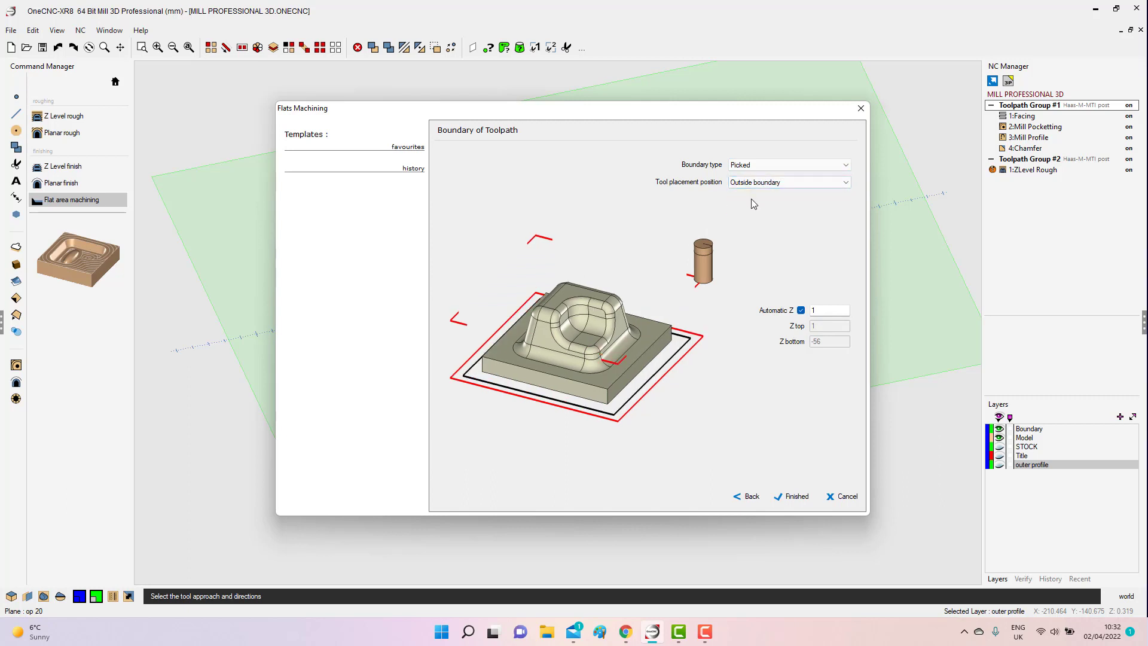
Replace Automatic Z with Z top 1 and Z bottom -41, and generate the flats toolpath using the circular boundary around the model.
{"action": "left_click", "coordinate": [801, 310]}
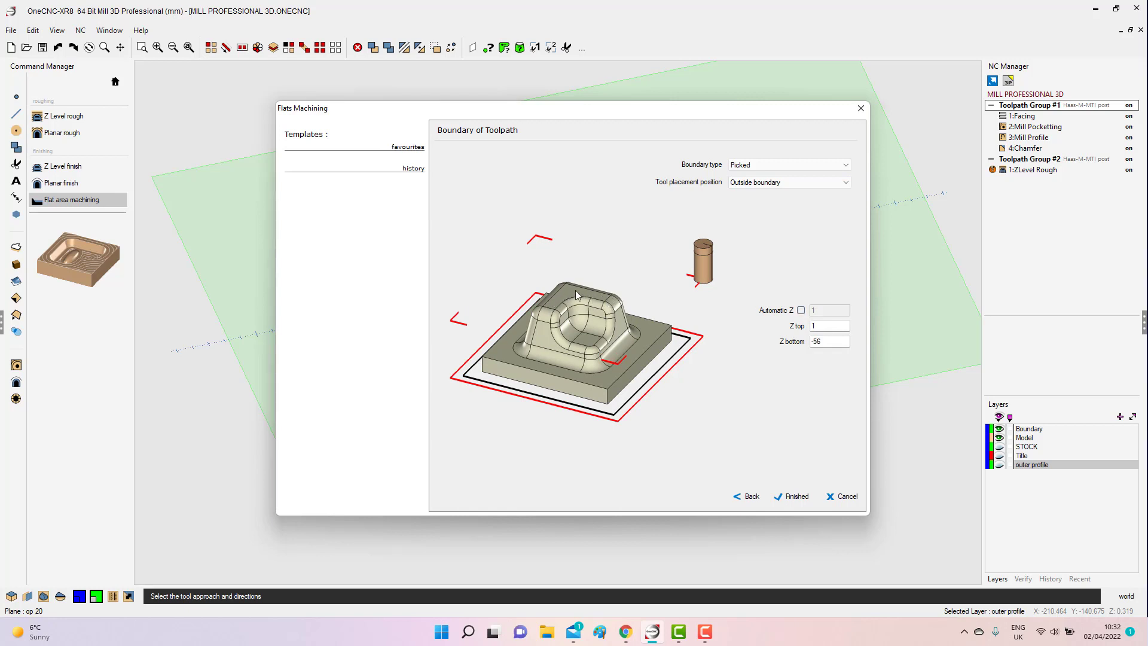
{"action": "left_click_drag", "start_coordinate": [823, 326], "coordinate": [707, 313]}
{"action": "left_click_drag", "start_coordinate": [837, 342], "coordinate": [760, 342]}
{"action": "type", "text": "-41"}
{"action": "left_click", "coordinate": [795, 497]}
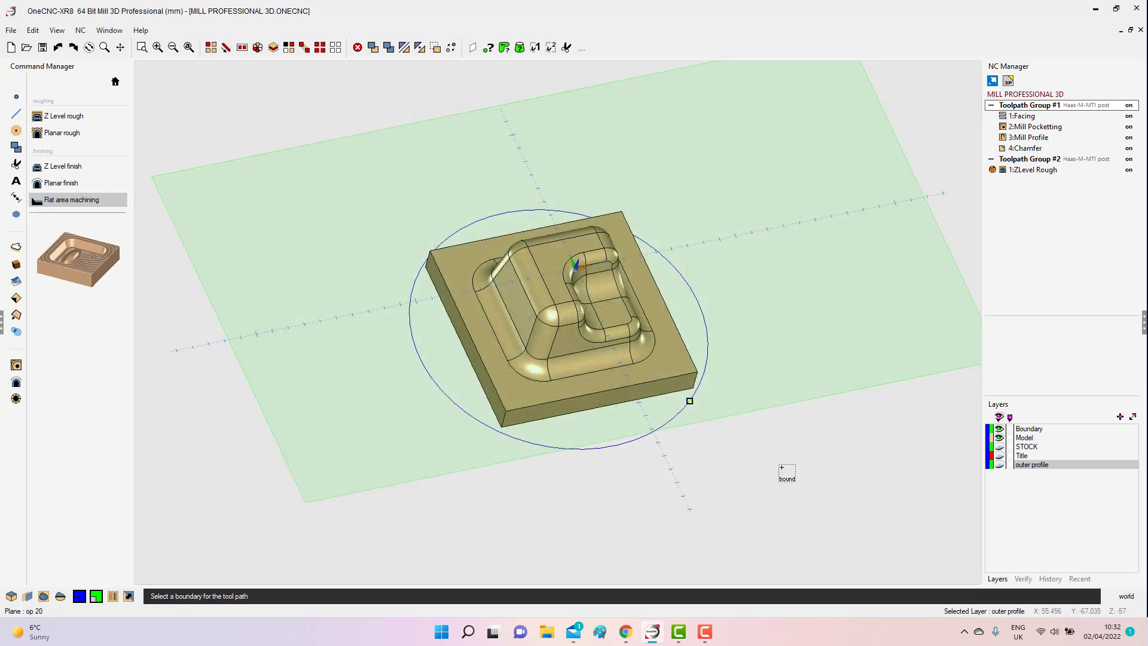
{"action": "left_click", "coordinate": [748, 323]}
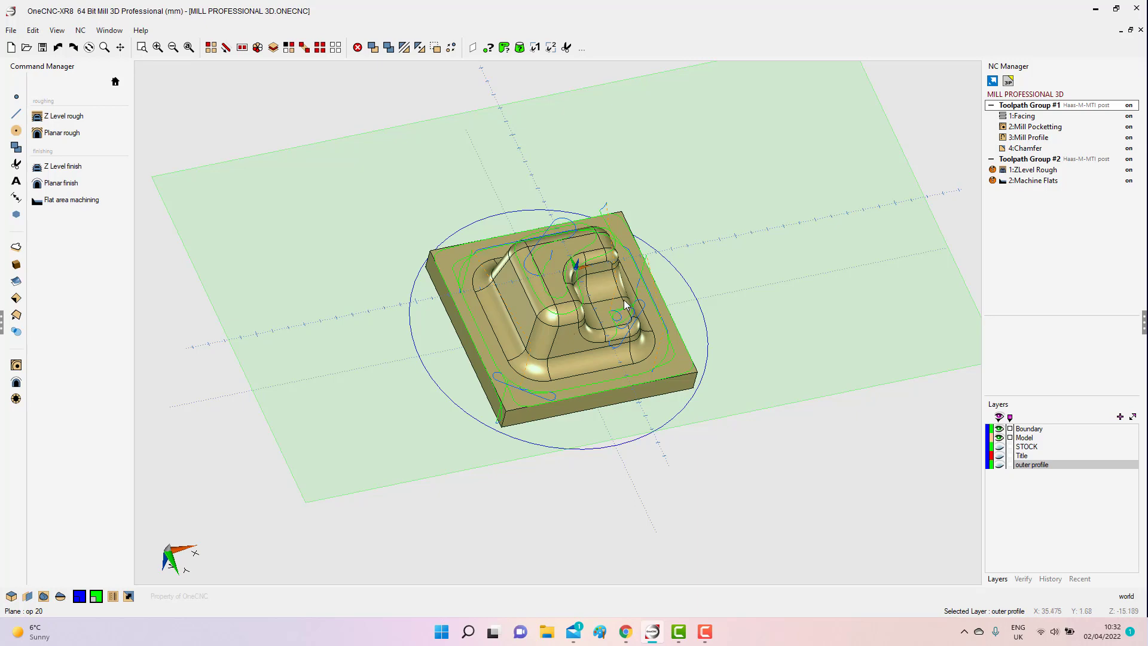
Edit the Machine Flats operation to set Z bottom to -1 and regenerate its toolpath without repicking the boundary.
{"action": "scroll", "coordinate": [627, 293], "scroll_direction": "up", "scroll_amount": 3}
{"action": "scroll", "coordinate": [632, 285], "scroll_direction": "up", "scroll_amount": 2}
{"action": "left_click", "coordinate": [1033, 180]}
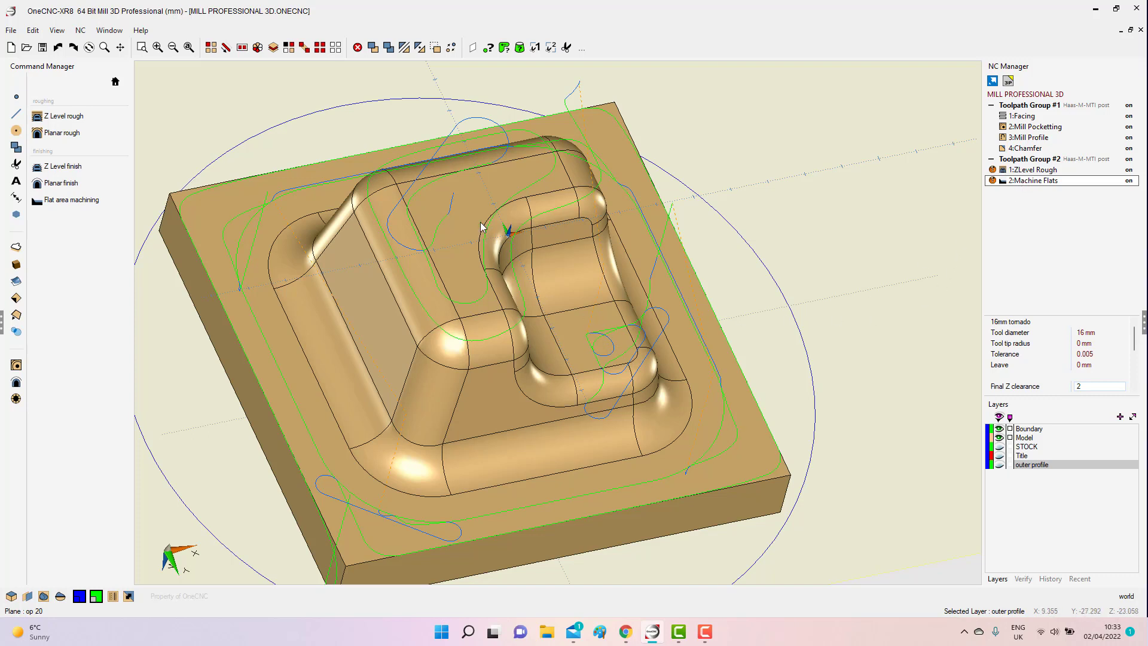
{"action": "right_click", "coordinate": [1036, 182]}
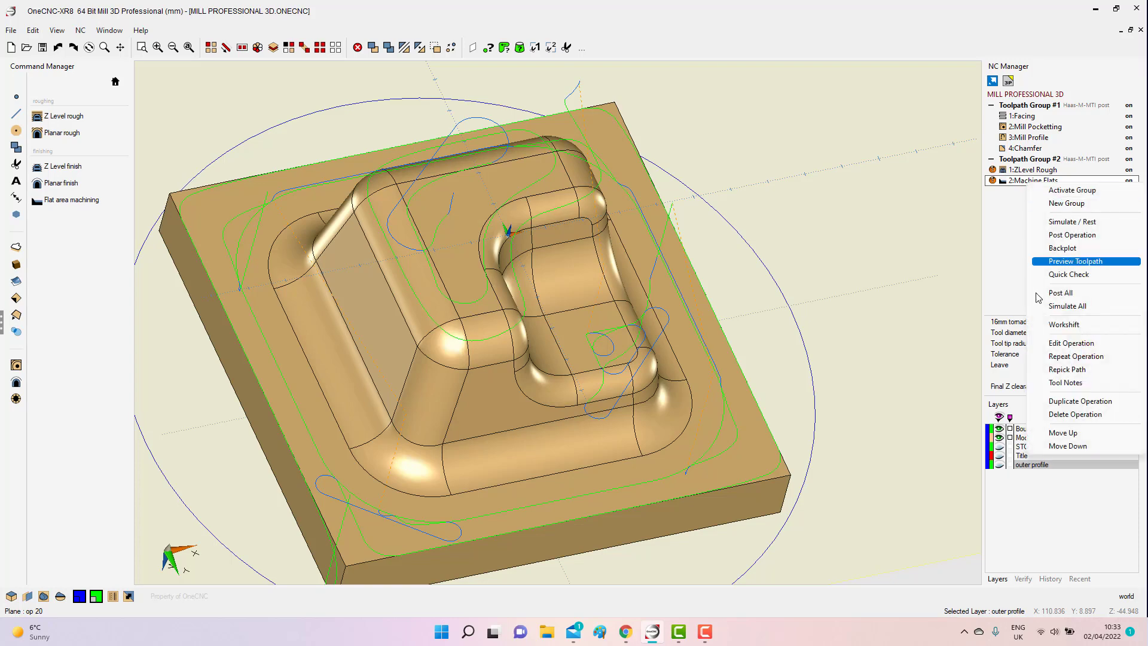
{"action": "left_click", "coordinate": [1072, 345]}
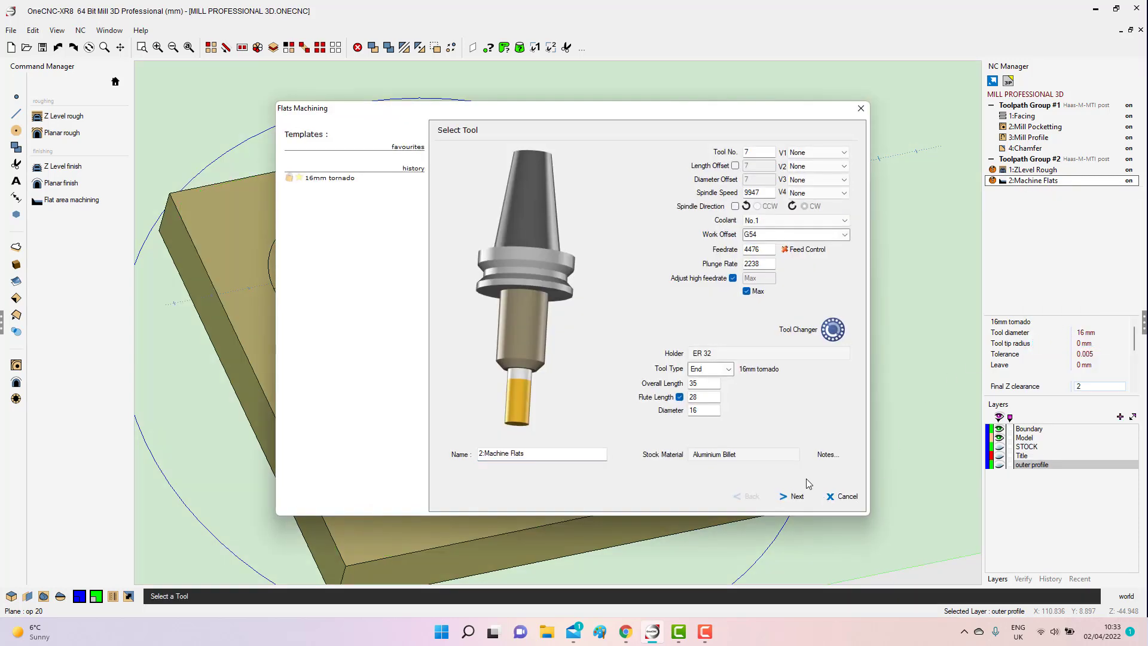
{"action": "left_click", "coordinate": [795, 496]}
{"action": "left_click", "coordinate": [795, 496]}
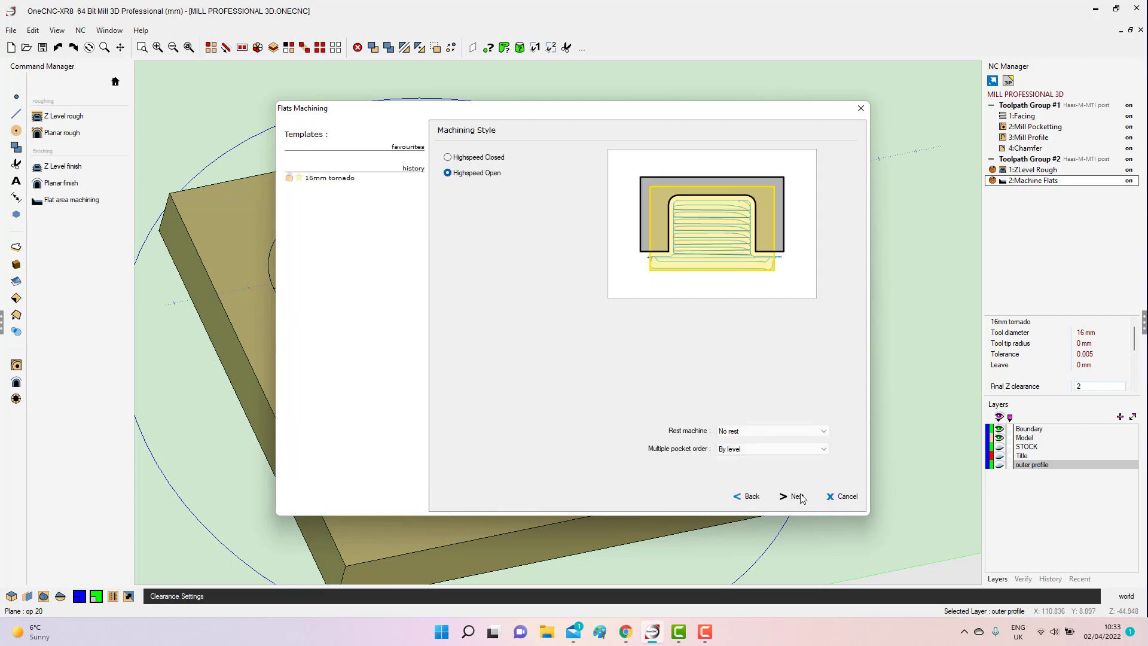
{"action": "left_click", "coordinate": [795, 496]}
{"action": "left_click", "coordinate": [796, 496]}
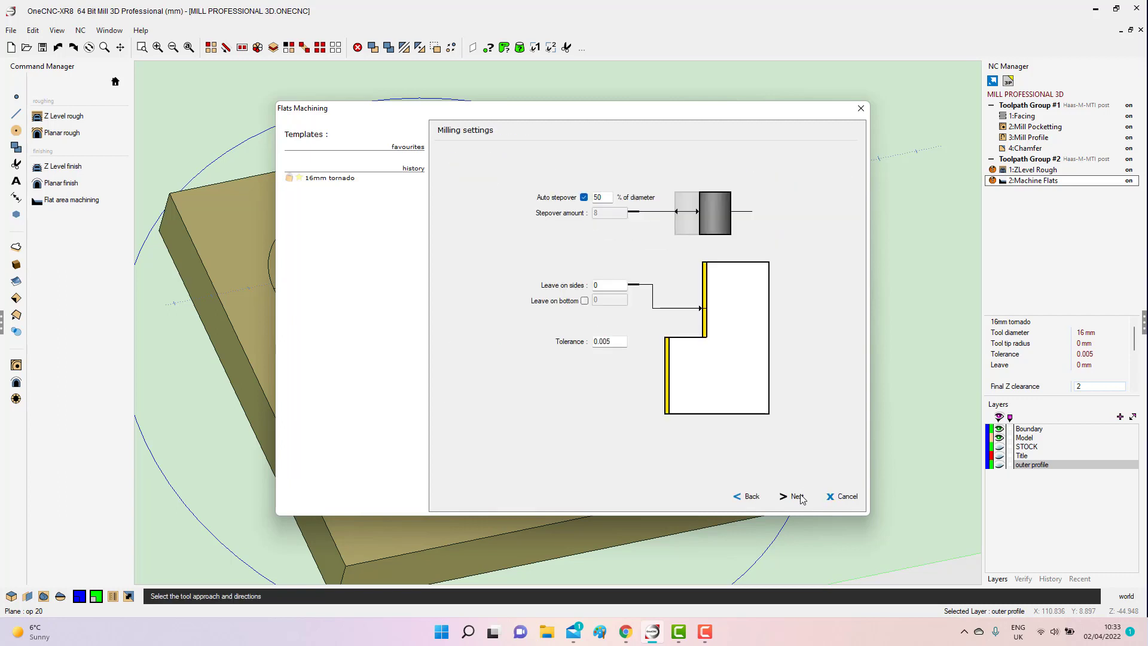
{"action": "left_click", "coordinate": [795, 496]}
{"action": "double_click", "coordinate": [823, 341]}
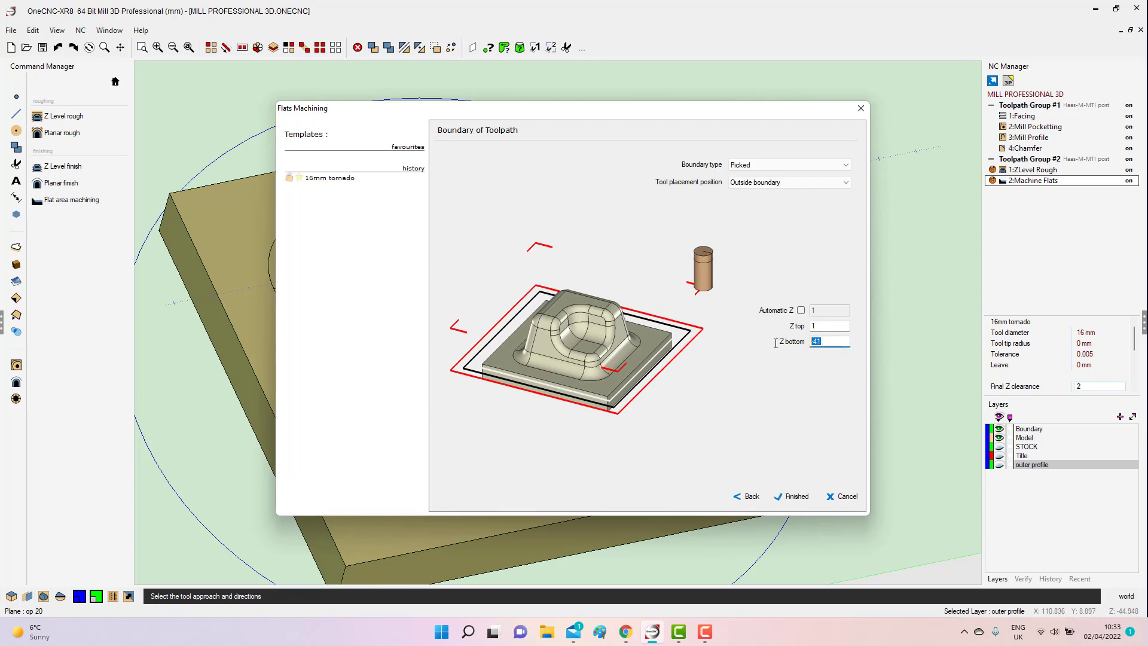
{"action": "type", "text": "-1"}
{"action": "left_click", "coordinate": [797, 496]}
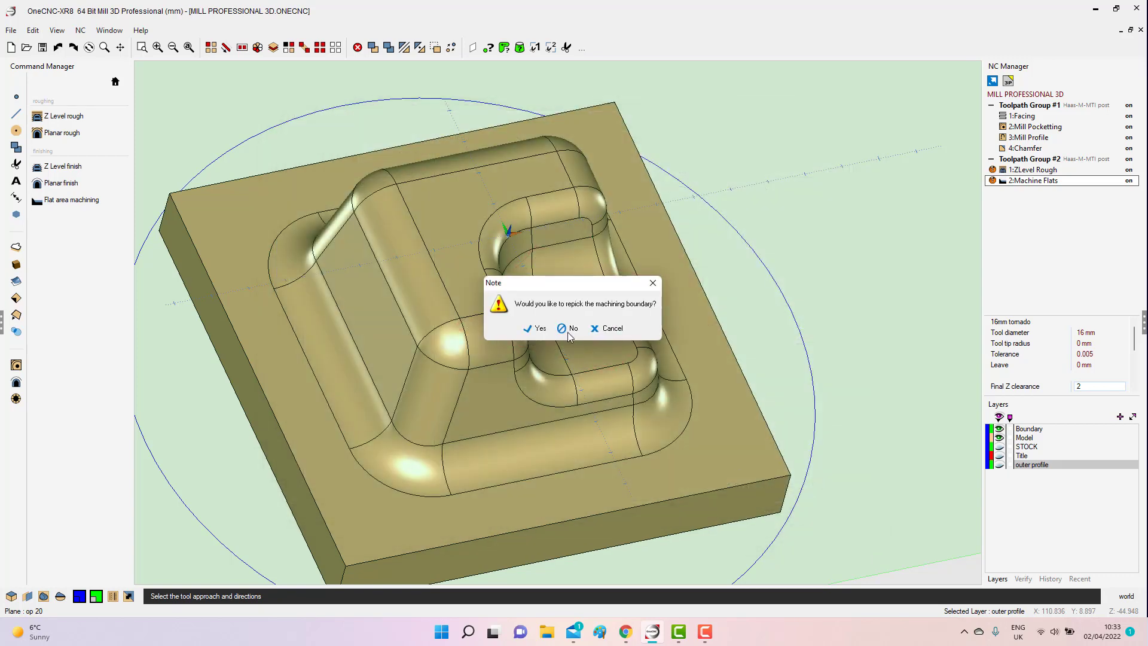
{"action": "left_click", "coordinate": [568, 328]}
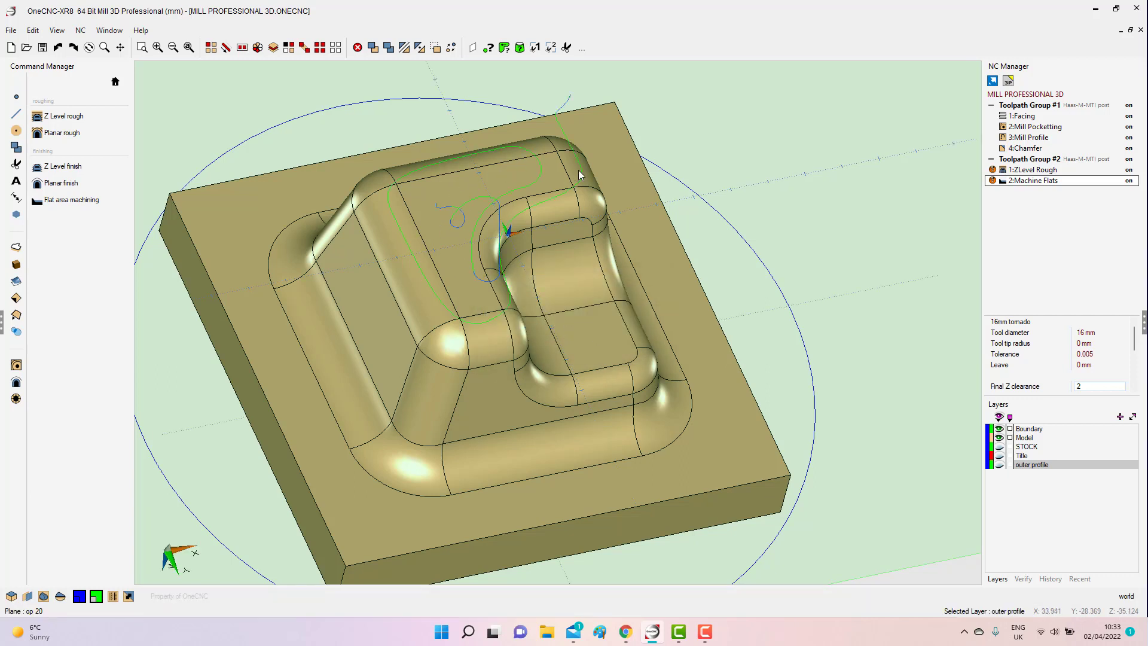
Duplicate the Machine Flats operation and open the duplicate for editing.
{"action": "right_click", "coordinate": [1034, 180]}
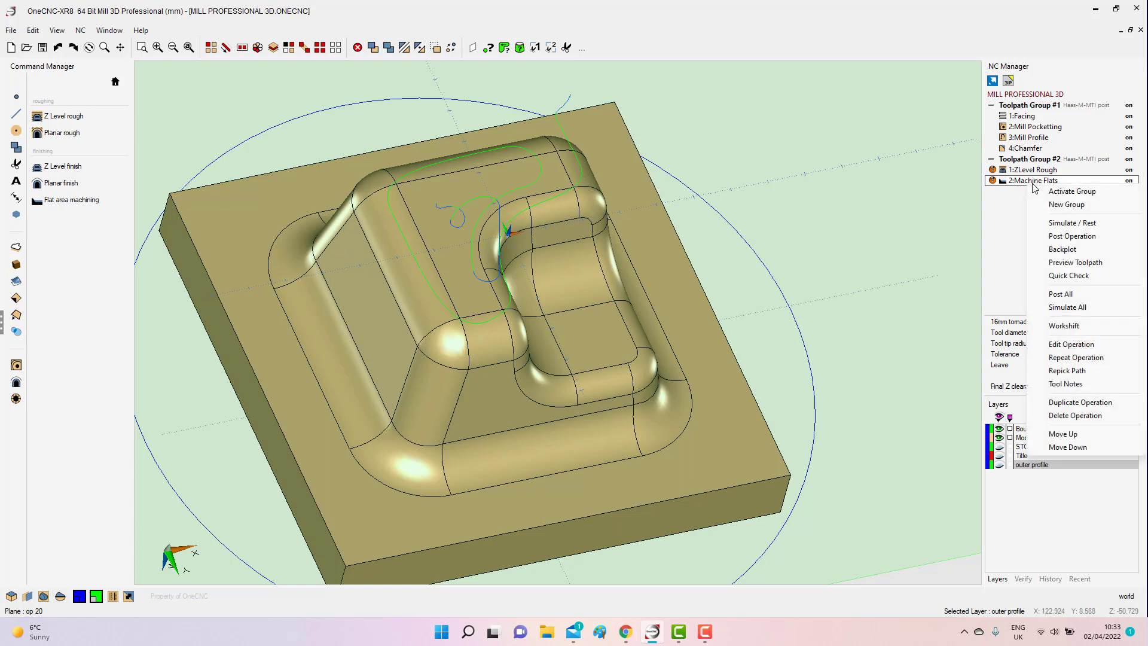
{"action": "left_click", "coordinate": [1075, 403]}
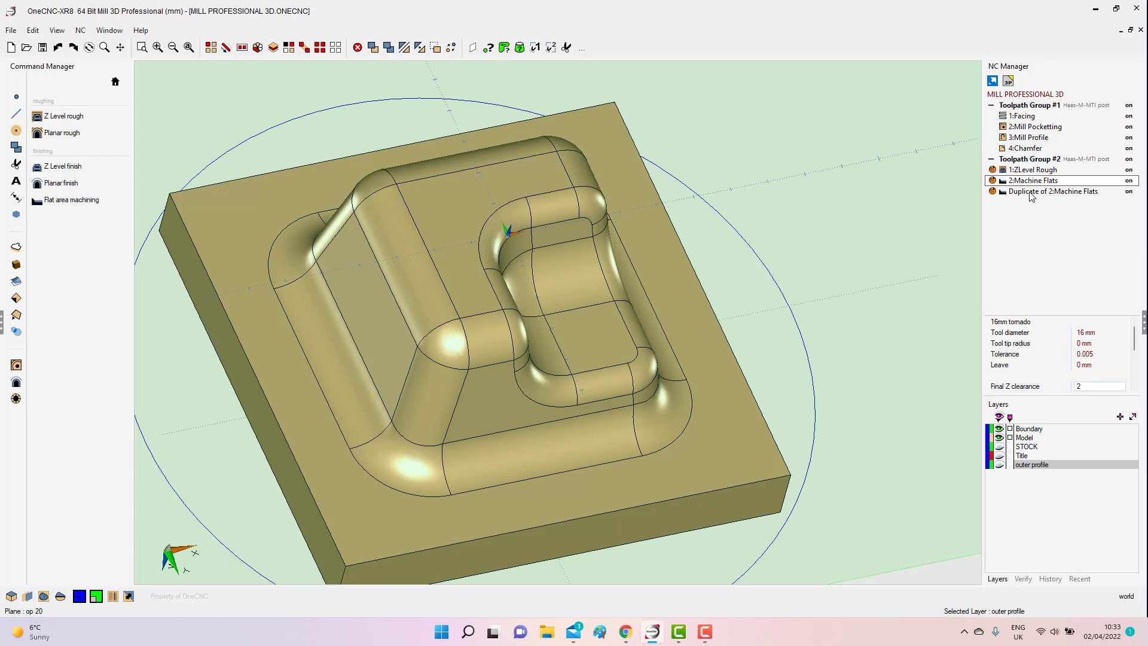
{"action": "left_click", "coordinate": [1029, 193]}
{"action": "right_click", "coordinate": [1029, 192]}
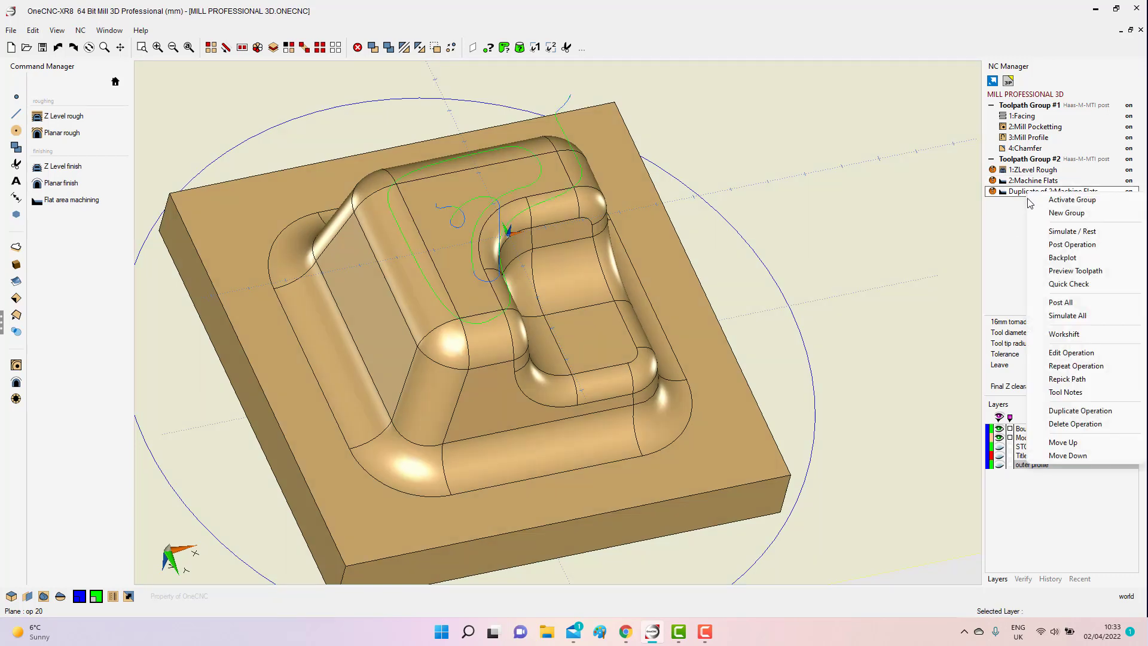
{"action": "left_click", "coordinate": [1054, 355]}
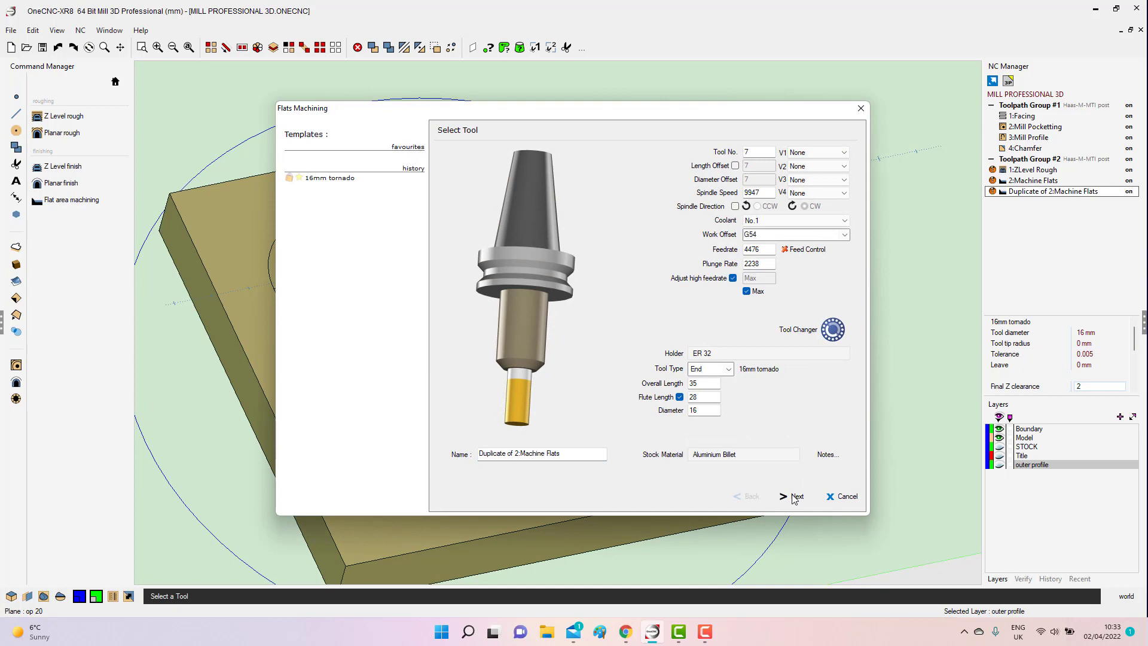
Set the duplicate's Z top to -39 and Z bottom to -41, and regenerate its toolpath without repicking the boundary.
{"action": "left_click", "coordinate": [794, 498]}
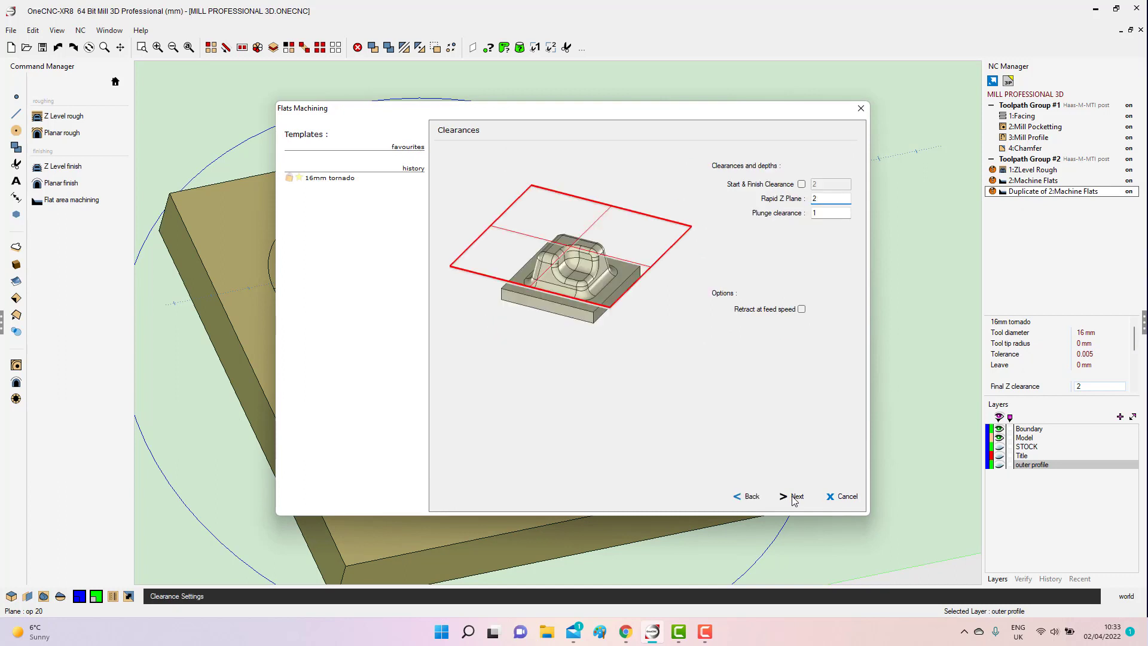
{"action": "left_click", "coordinate": [793, 498]}
{"action": "left_click", "coordinate": [794, 498]}
{"action": "left_click", "coordinate": [793, 498]}
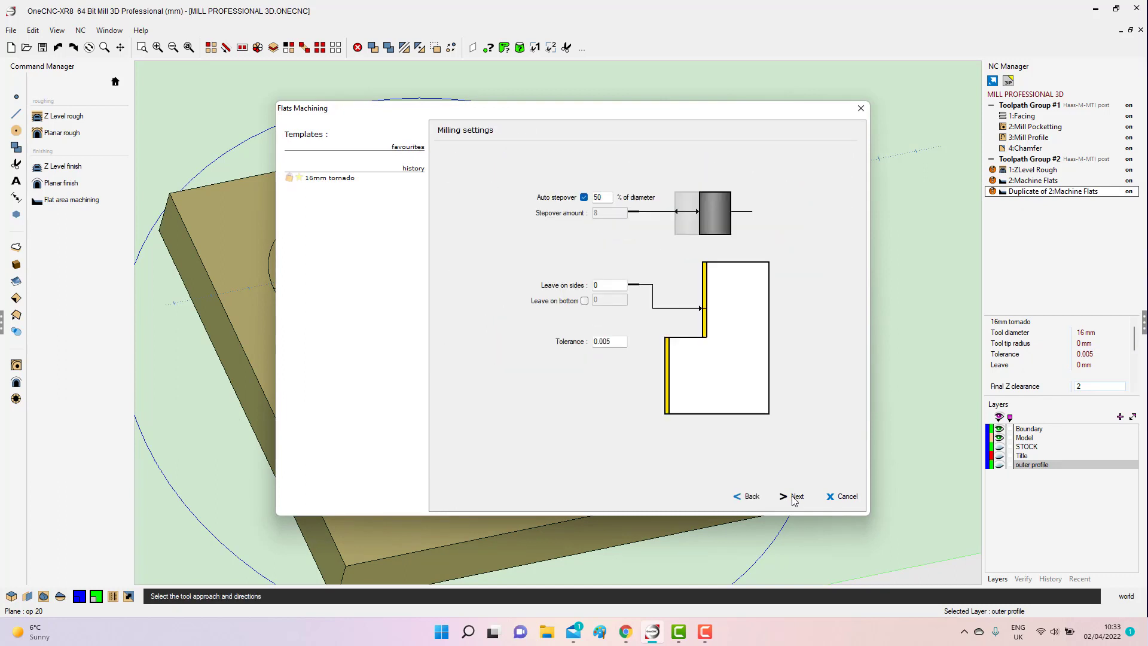
{"action": "left_click", "coordinate": [794, 498]}
{"action": "double_click", "coordinate": [829, 325]}
{"action": "type", "text": "-"}
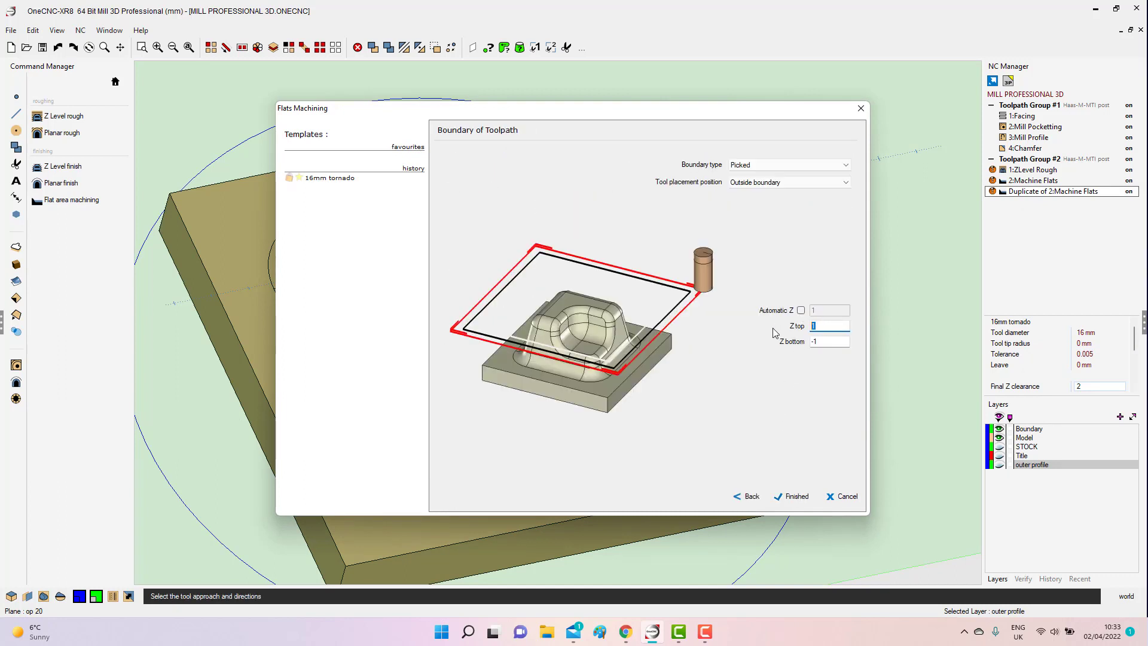
{"action": "type", "text": "39"}
{"action": "key", "text": "Tab"}
{"action": "type", "text": "-40"}
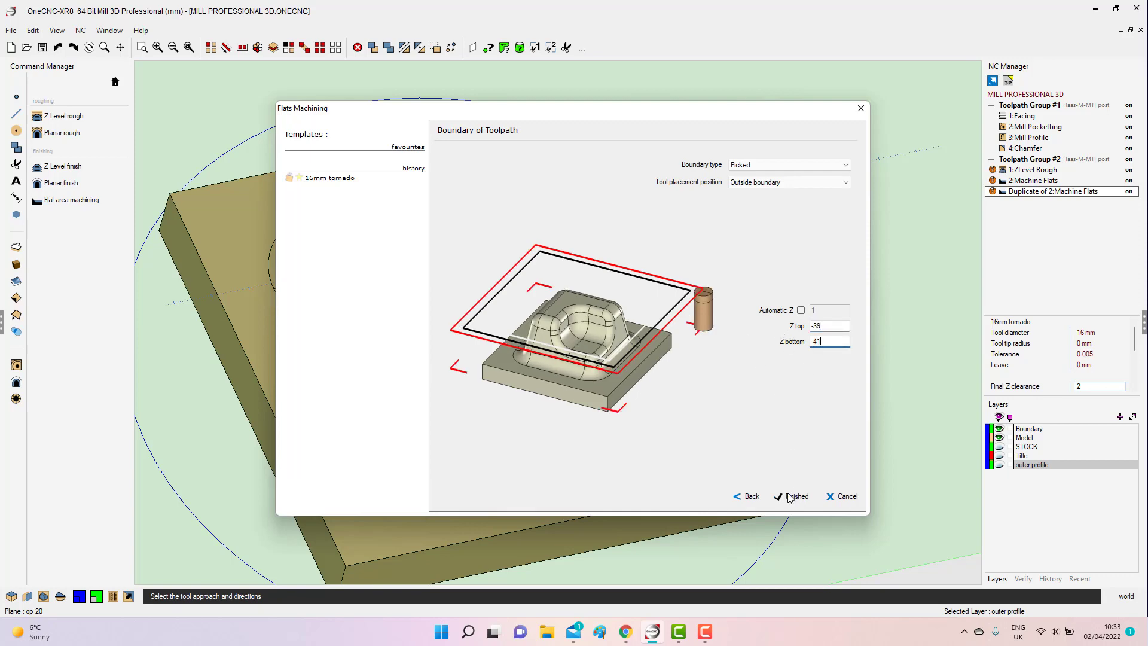
{"action": "left_click", "coordinate": [792, 498]}
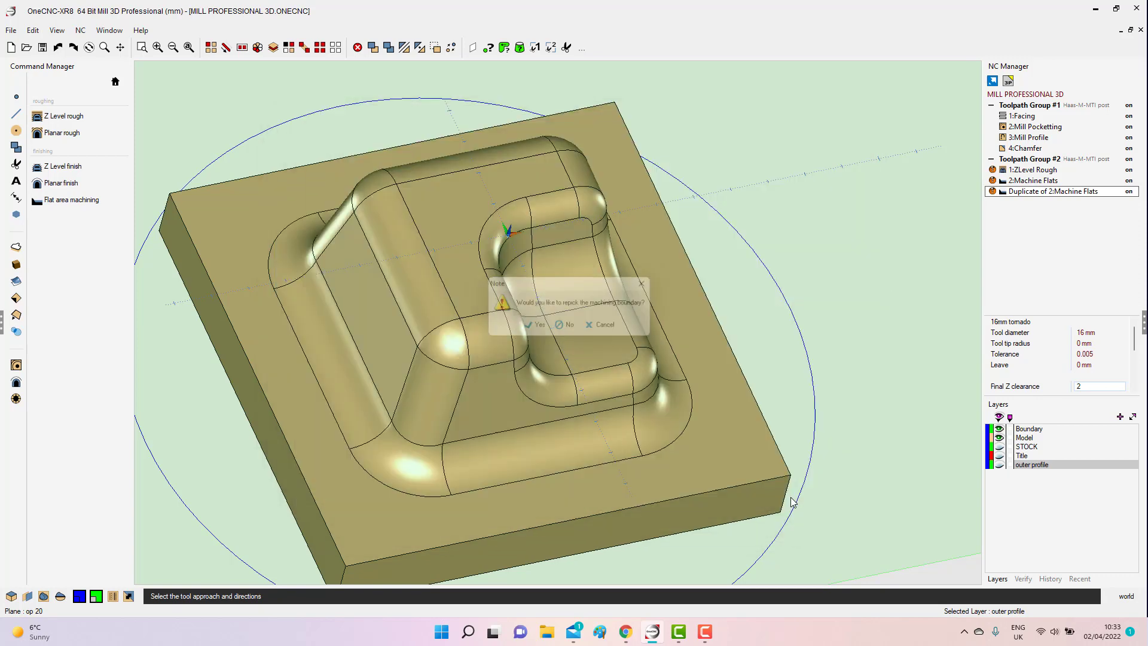
{"action": "left_click", "coordinate": [569, 330]}
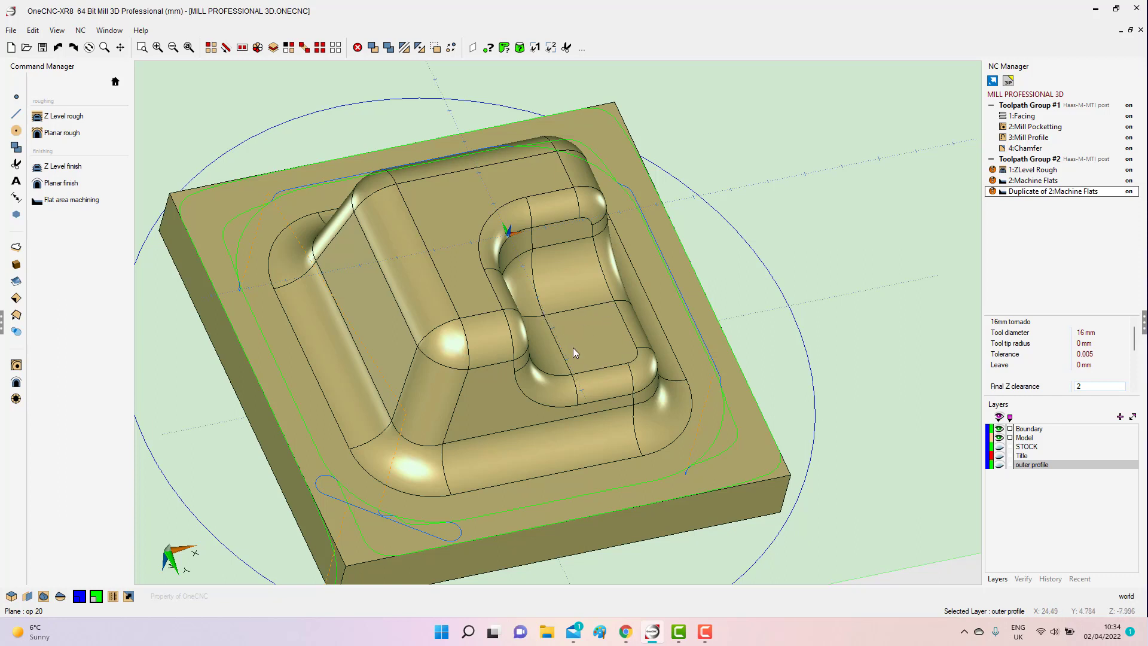
Start a Z Level finish operation and choose the 12 MM CARBIDE BALL MILL from the tool library.
{"action": "scroll", "coordinate": [573, 347], "scroll_direction": "down", "scroll_amount": 4}
{"action": "middle_click_drag", "start_coordinate": [586, 422], "coordinate": [579, 397]}
{"action": "scroll", "coordinate": [579, 397], "scroll_direction": "up", "scroll_amount": 1}
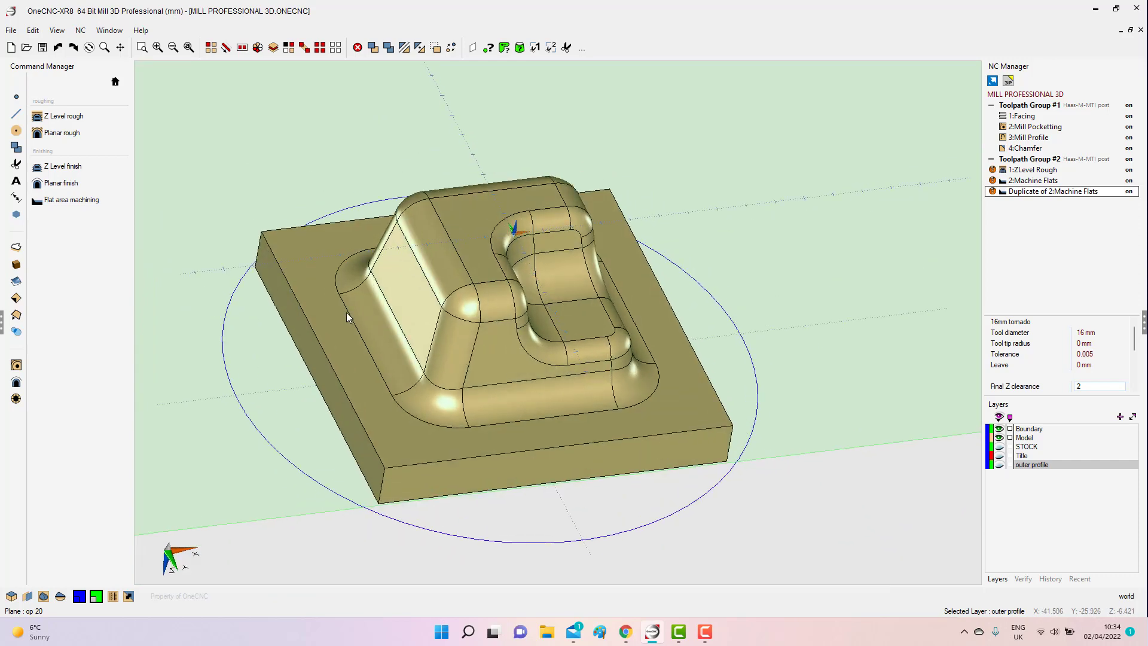
{"action": "left_click", "coordinate": [82, 169]}
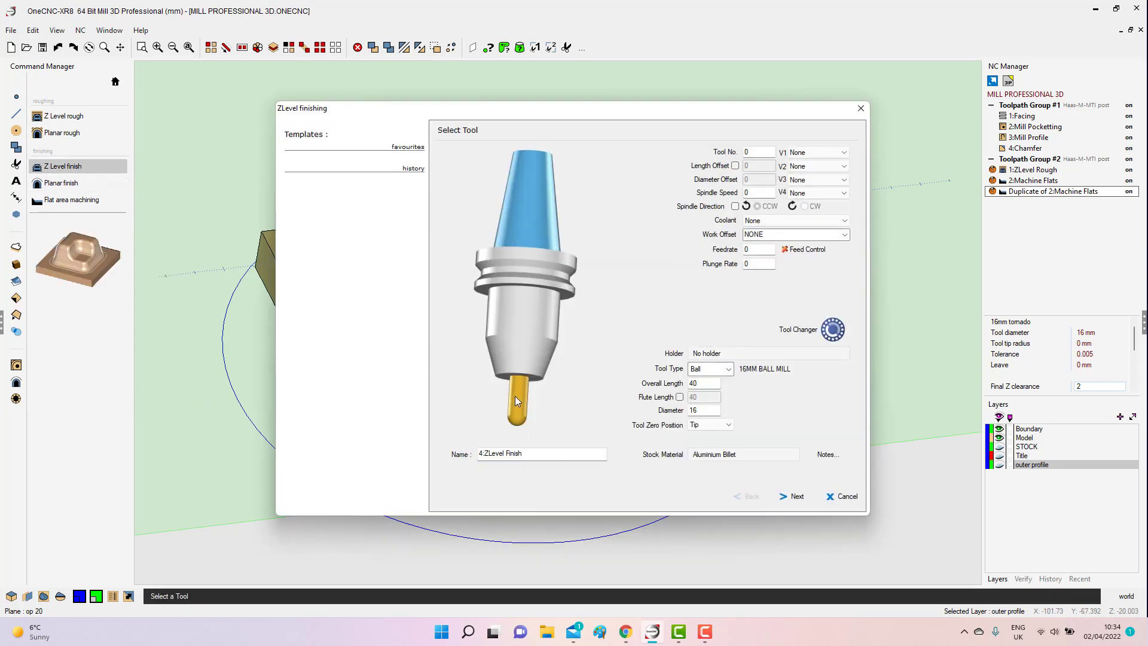
{"action": "left_click", "coordinate": [515, 395]}
{"action": "left_click", "coordinate": [332, 149]}
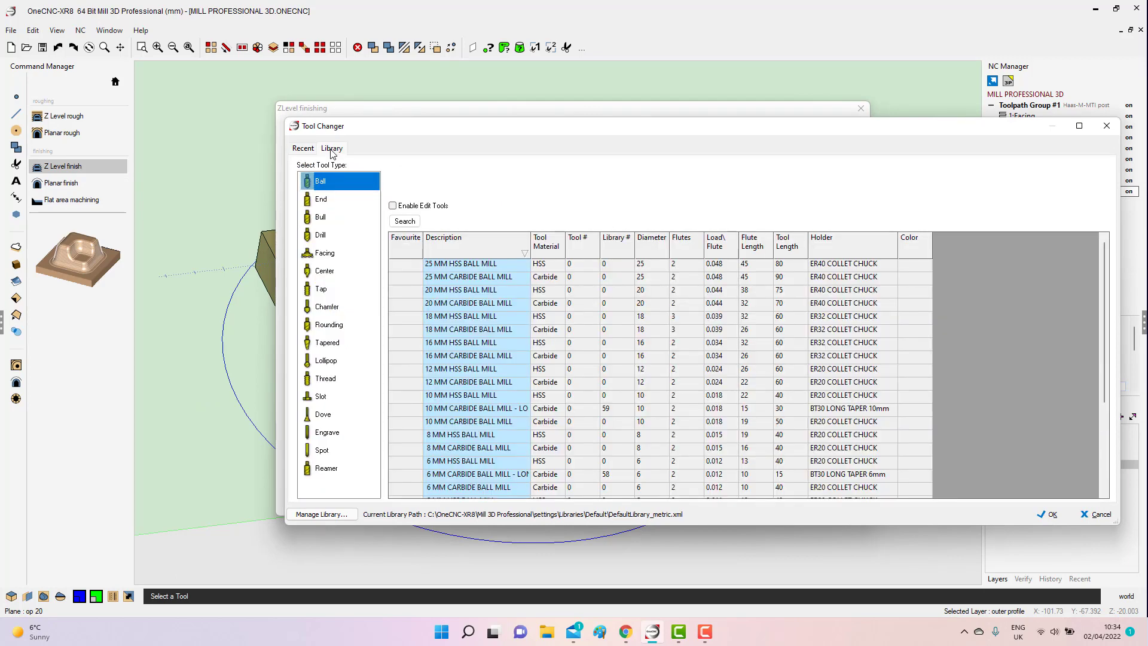
{"action": "left_click", "coordinate": [456, 384]}
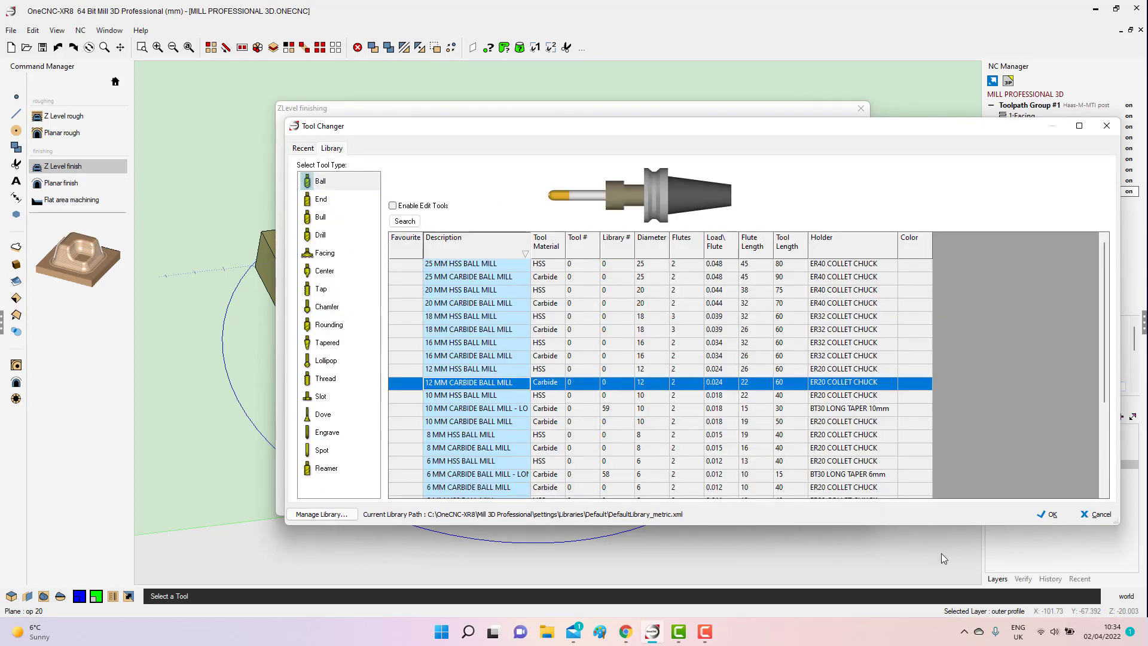
{"action": "left_click", "coordinate": [1047, 515]}
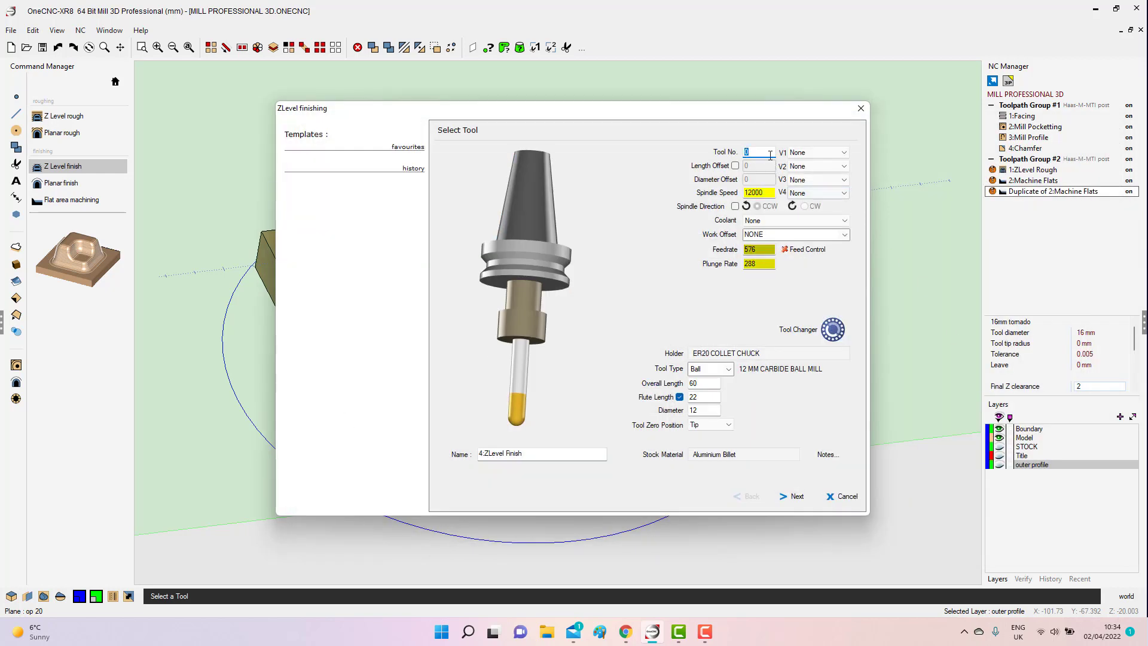
Assign tool number 9, coolant No.1 and work offset G54 to the Z Level finish operation.
{"action": "type", "text": "9"}
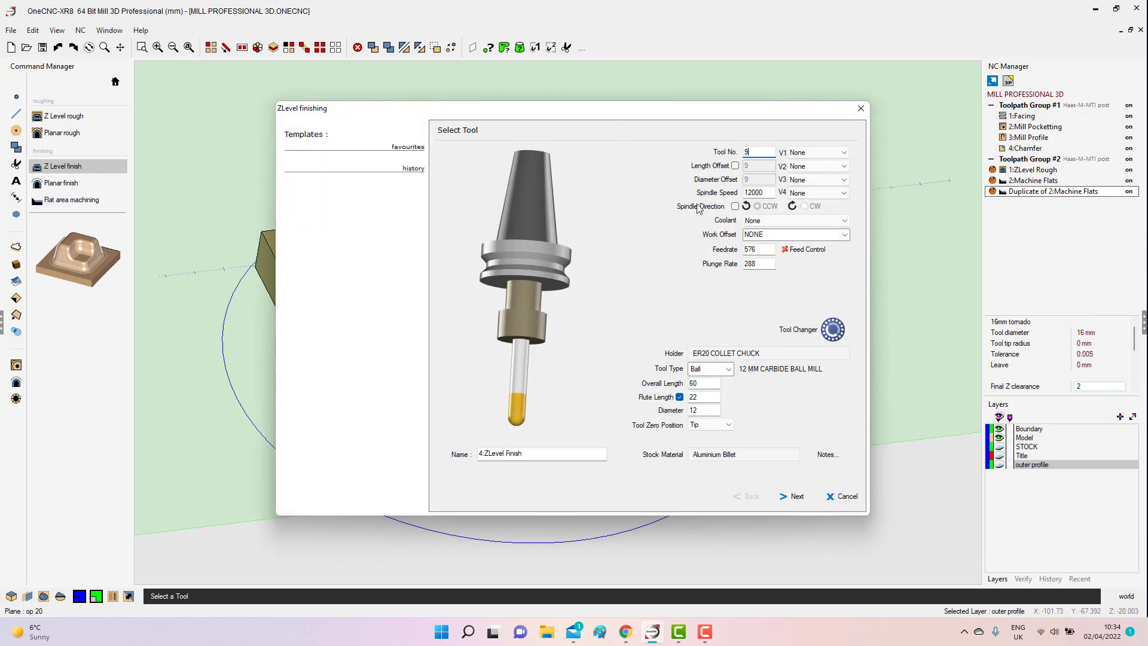
{"action": "left_click", "coordinate": [784, 220]}
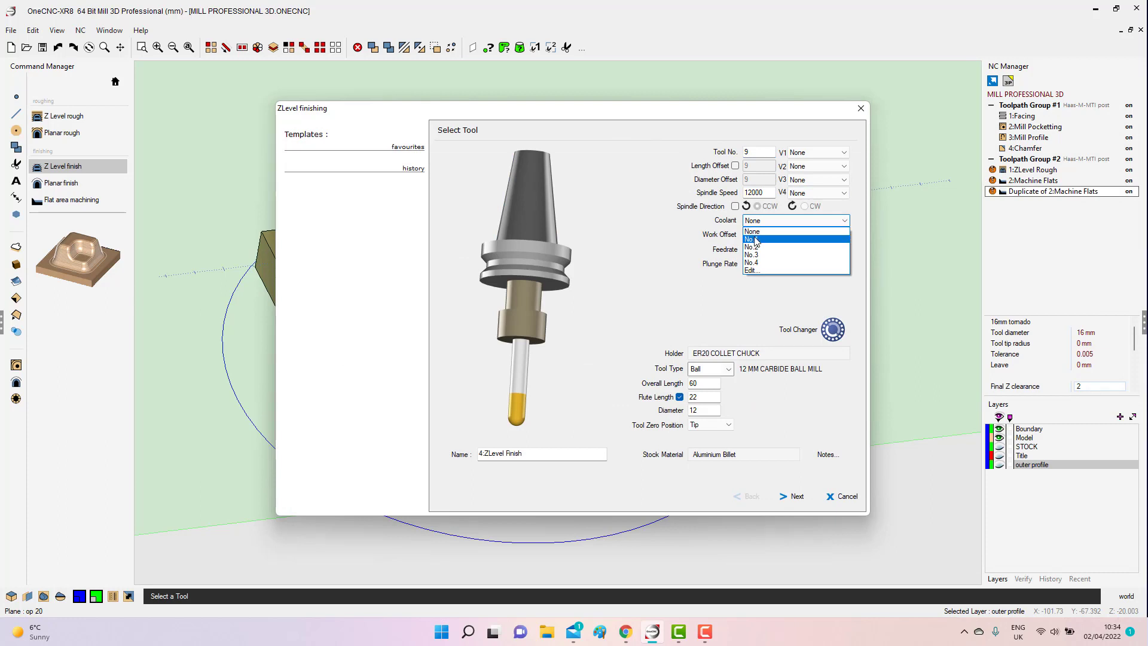
{"action": "left_click", "coordinate": [835, 239]}
{"action": "left_click", "coordinate": [843, 235]}
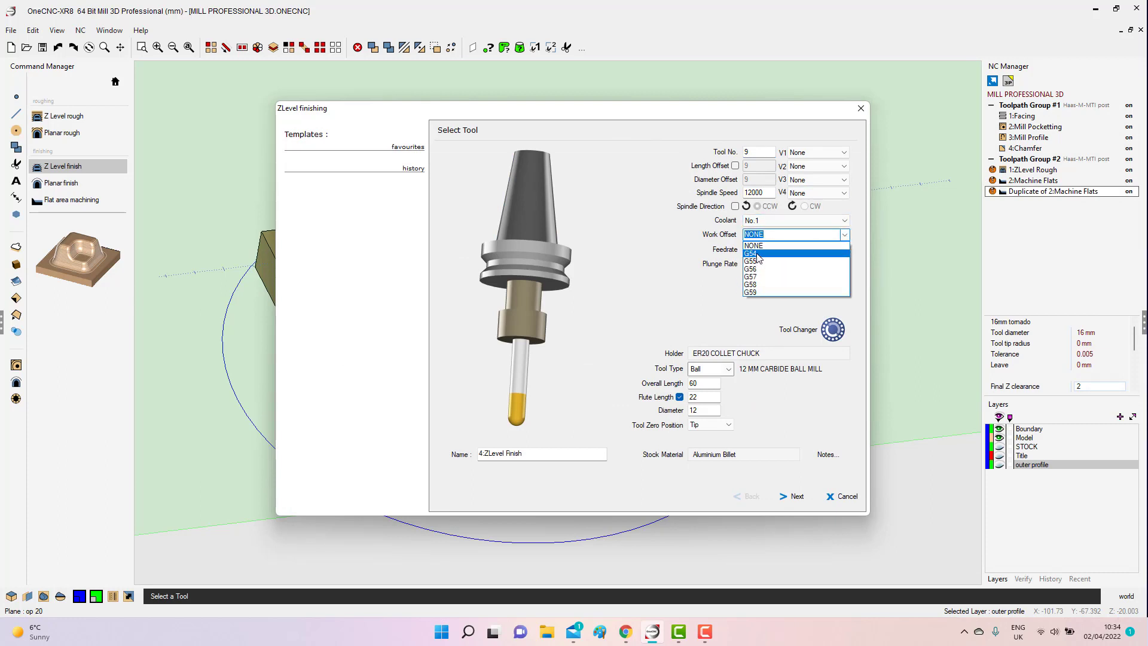
{"action": "left_click", "coordinate": [758, 253]}
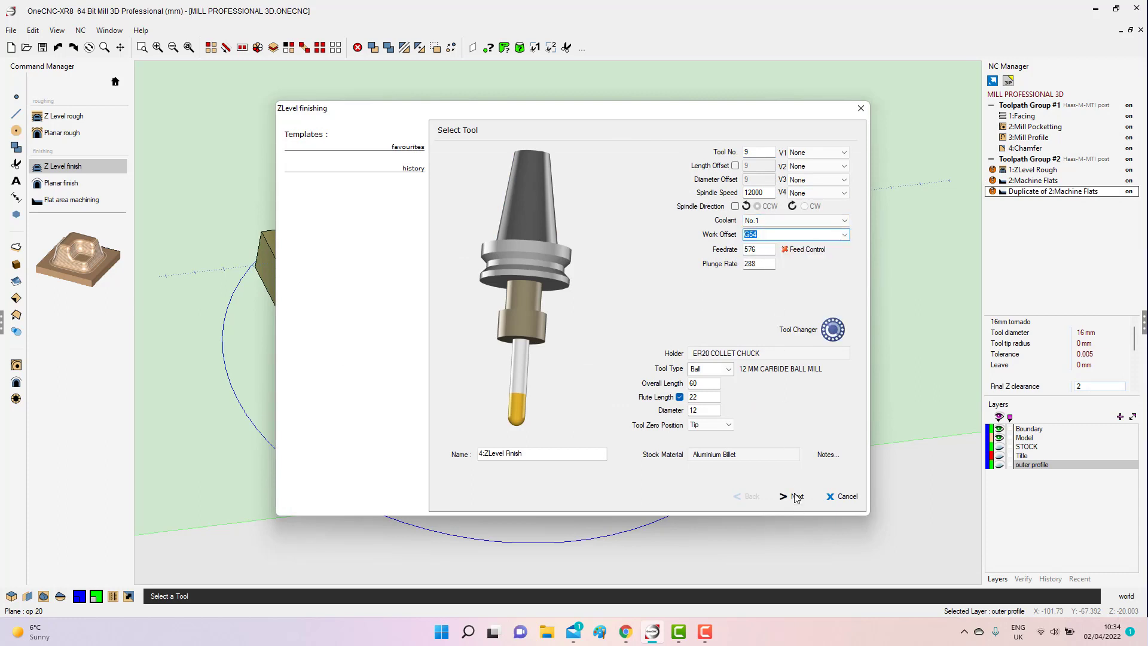
{"action": "left_click", "coordinate": [796, 497]}
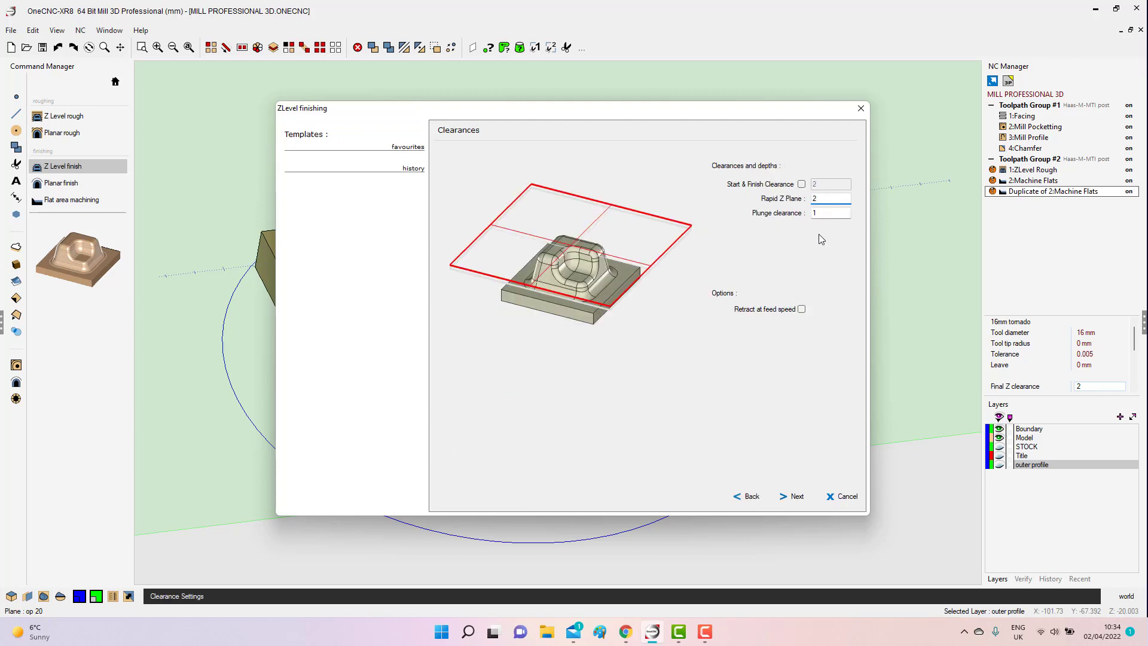
Keep the clearances, choose the Ramp Boundary approach with a ramp angle of 3, and prefer toolpath output as arcs.
{"action": "key", "text": "Tab"}
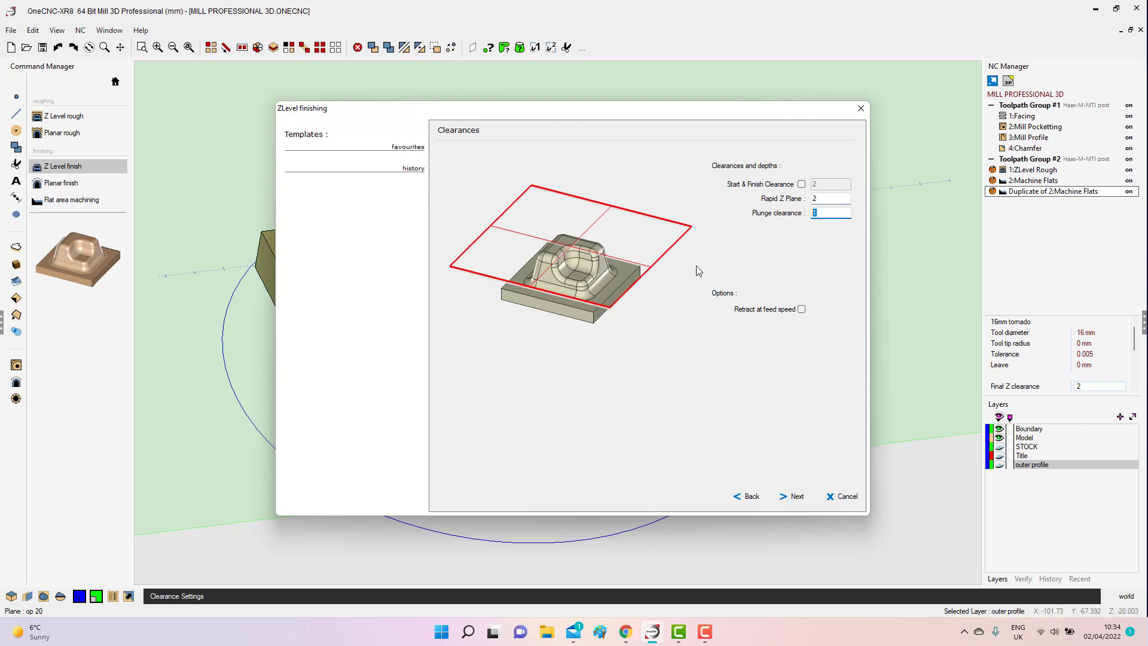
{"action": "left_click", "coordinate": [799, 498]}
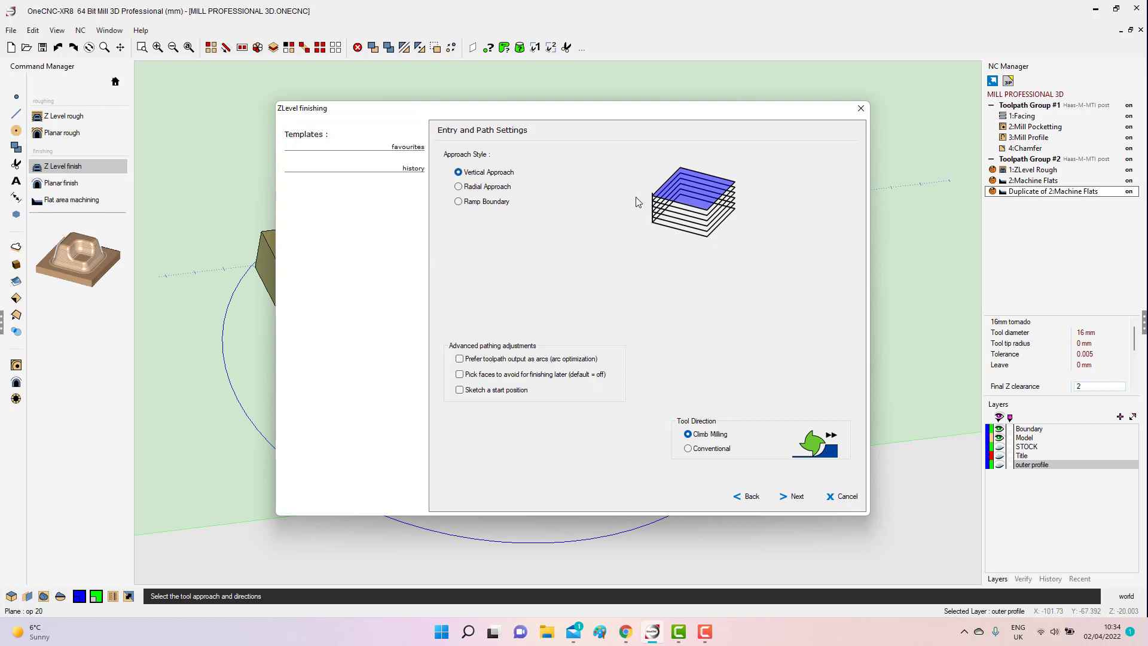
{"action": "left_click", "coordinate": [459, 186]}
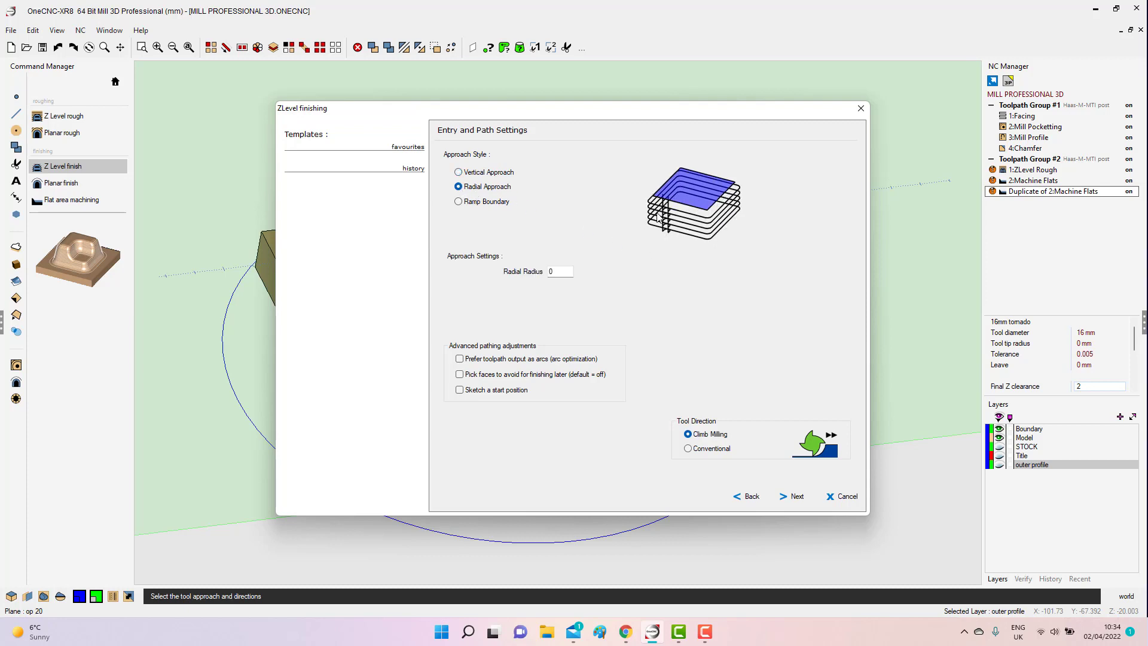
{"action": "left_click", "coordinate": [458, 202]}
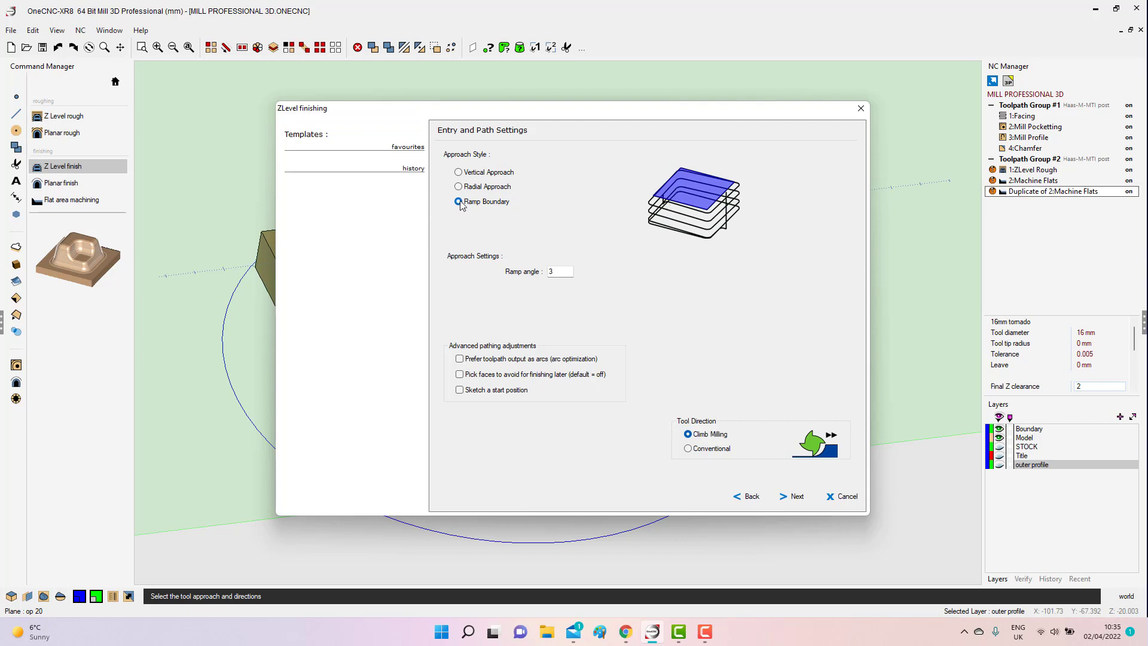
{"action": "double_click", "coordinate": [559, 273]}
{"action": "left_click", "coordinate": [460, 359]}
{"action": "left_click", "coordinate": [796, 498]}
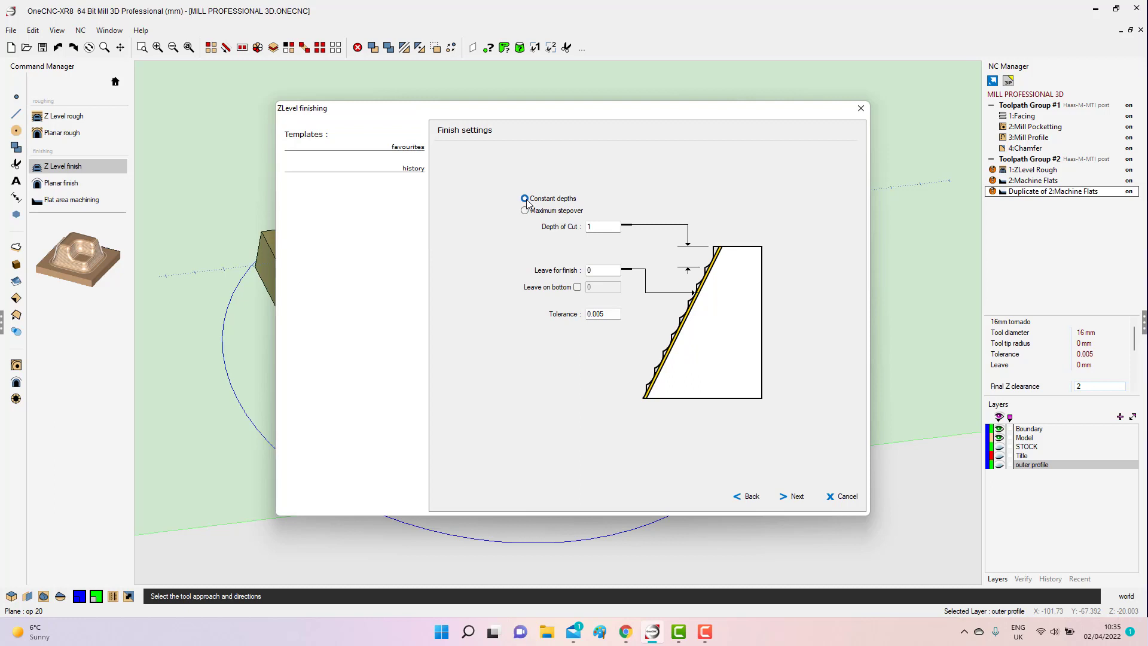
Move the finishing dialog aside to view the model's slopes and switch the finish settings to Maximum stepover.
{"action": "left_click_drag", "start_coordinate": [395, 107], "coordinate": [612, 298]}
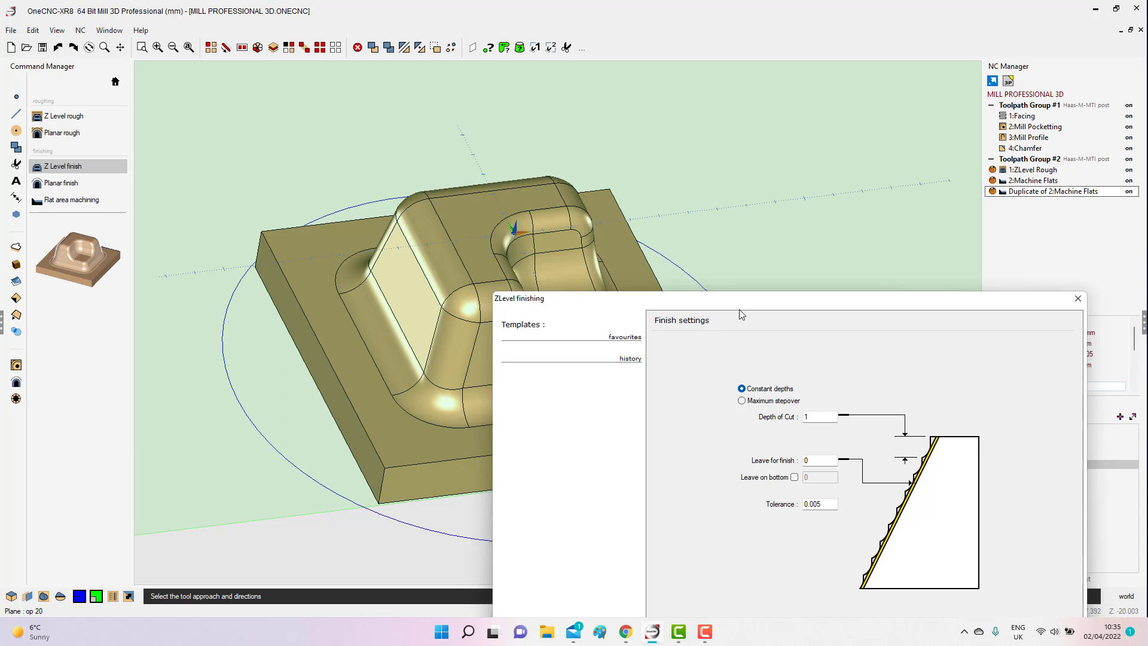
{"action": "left_click_drag", "start_coordinate": [788, 305], "coordinate": [499, 88]}
{"action": "left_click", "coordinate": [455, 183]}
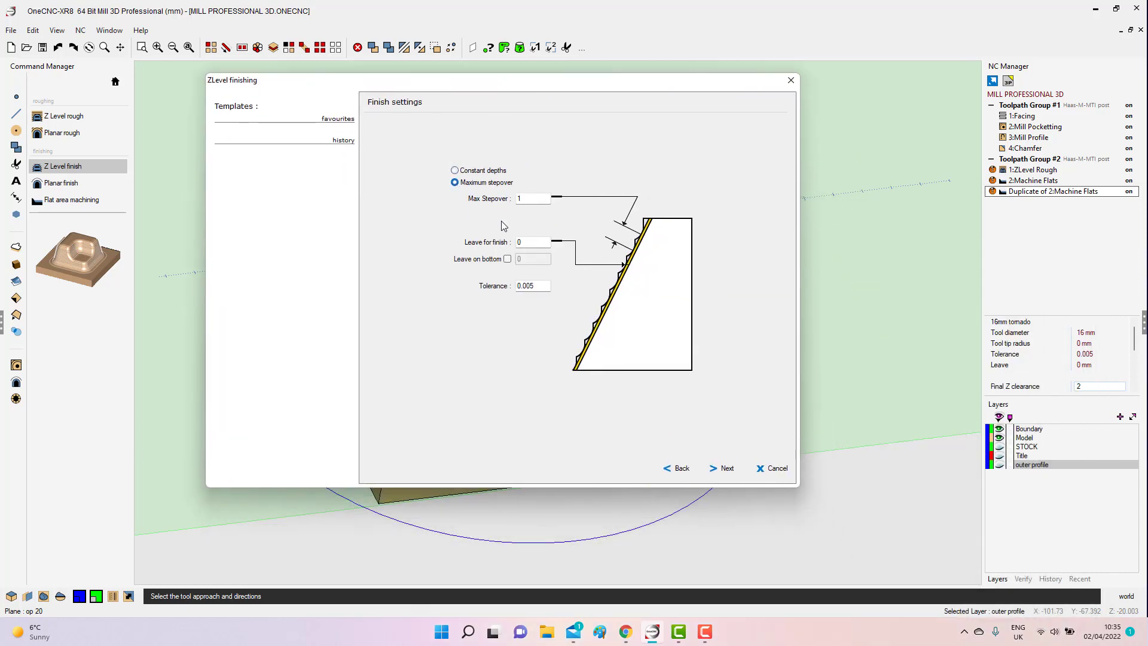
Go over the max stepover and leave-for-finish values and accept the finish settings.
{"action": "left_click_drag", "start_coordinate": [529, 197], "coordinate": [478, 190]}
{"action": "double_click", "coordinate": [523, 241]}
{"action": "key", "text": "Tab"}
{"action": "left_click", "coordinate": [725, 470]}
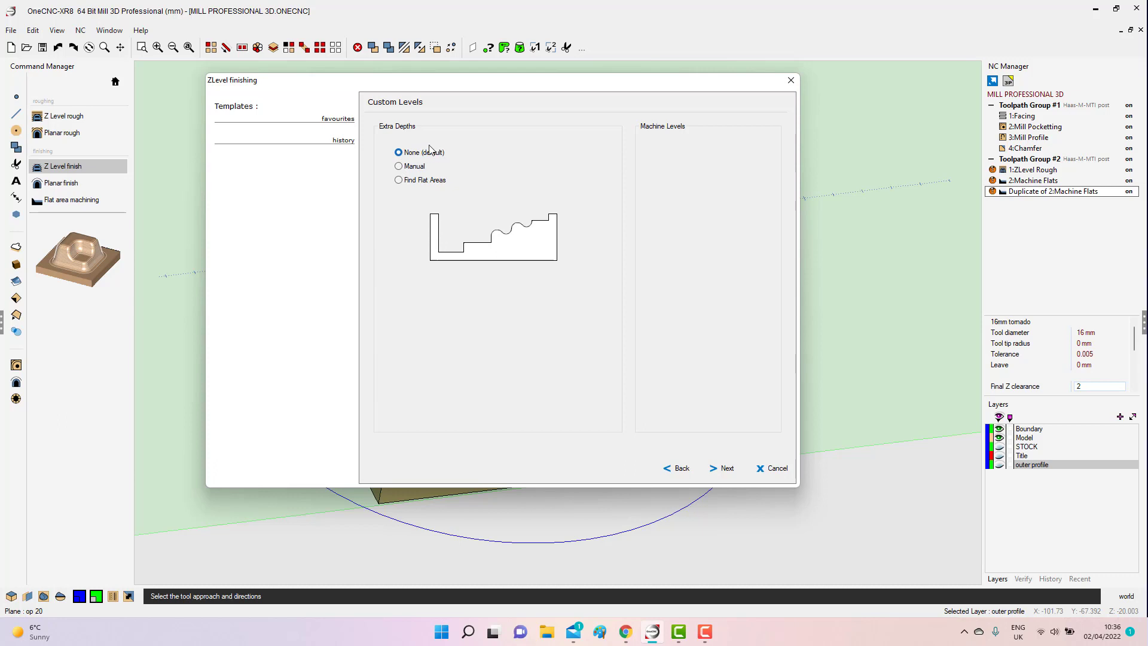
Choose Find Flat Areas for the extra depths of the custom levels and proceed to the toolpath boundary.
{"action": "left_click", "coordinate": [398, 167]}
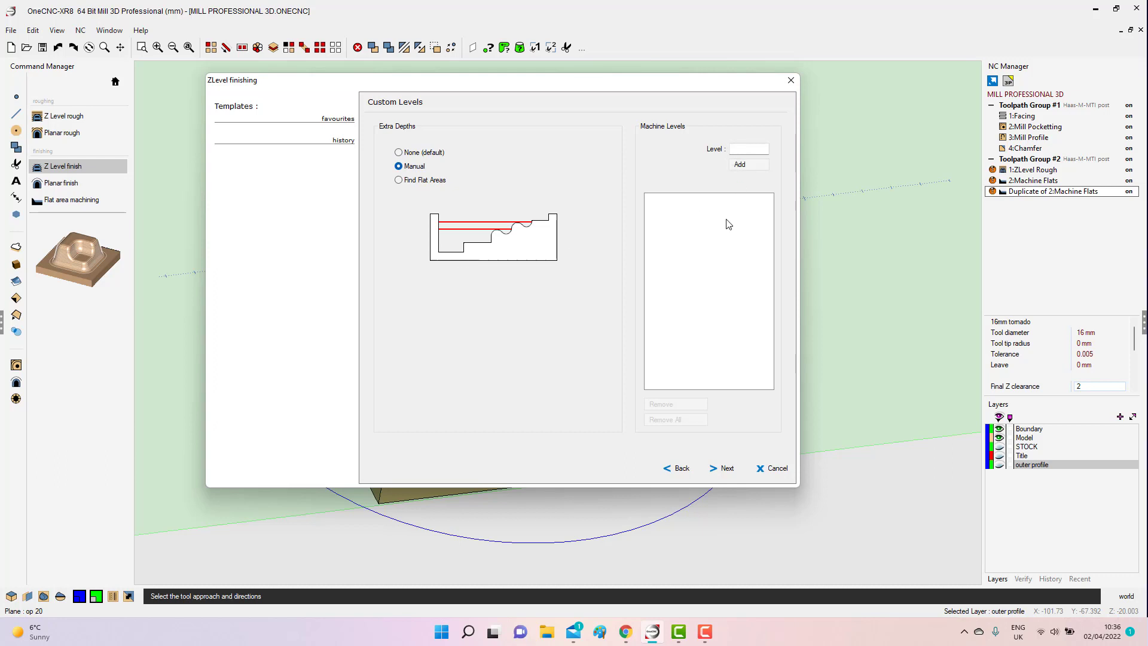
{"action": "left_click", "coordinate": [399, 180]}
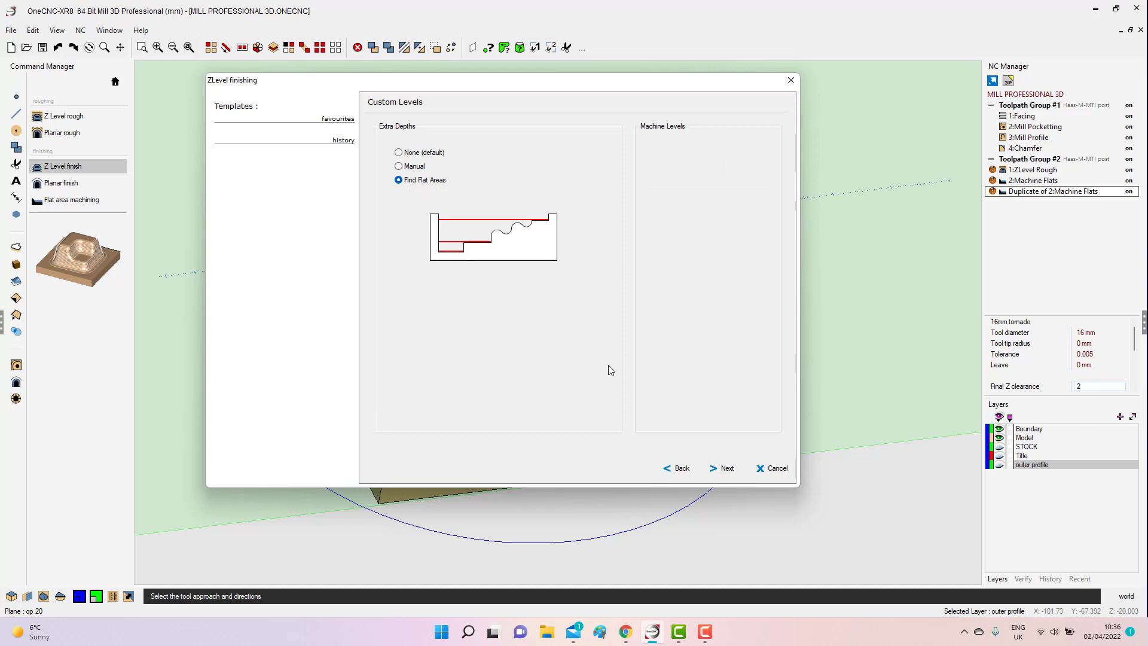
{"action": "left_click", "coordinate": [727, 468]}
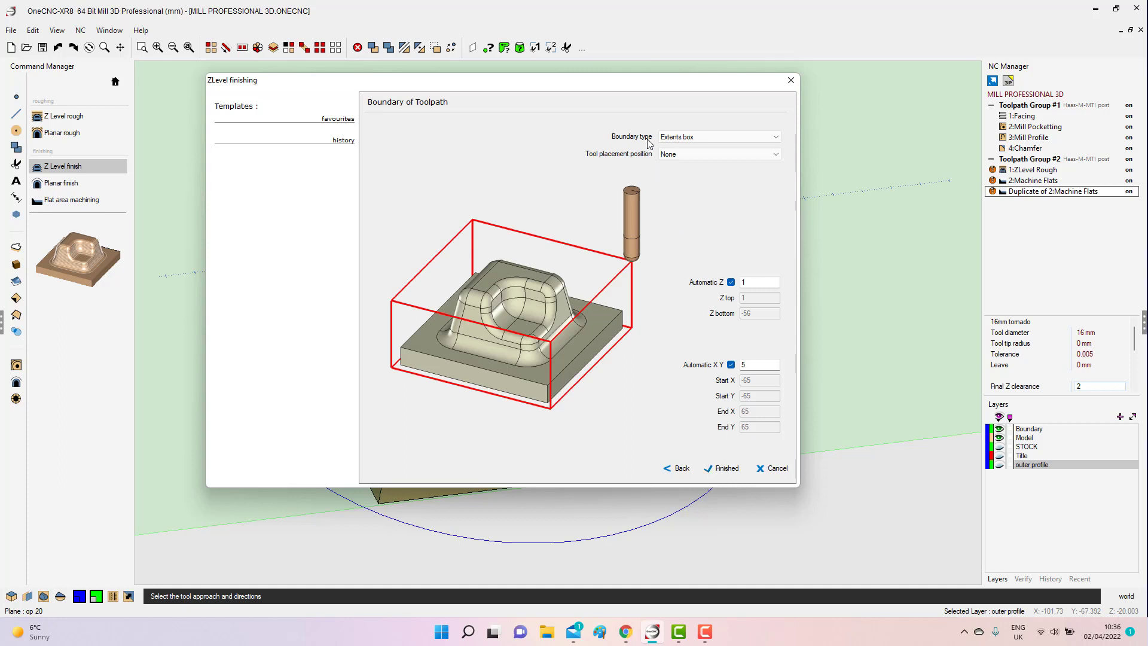
Set the boundary type to Picked, disable automatic Z, and limit the toolpath to a Z top of .1 and Z bottom of -40.
{"action": "left_click", "coordinate": [723, 137]}
{"action": "left_click", "coordinate": [684, 156]}
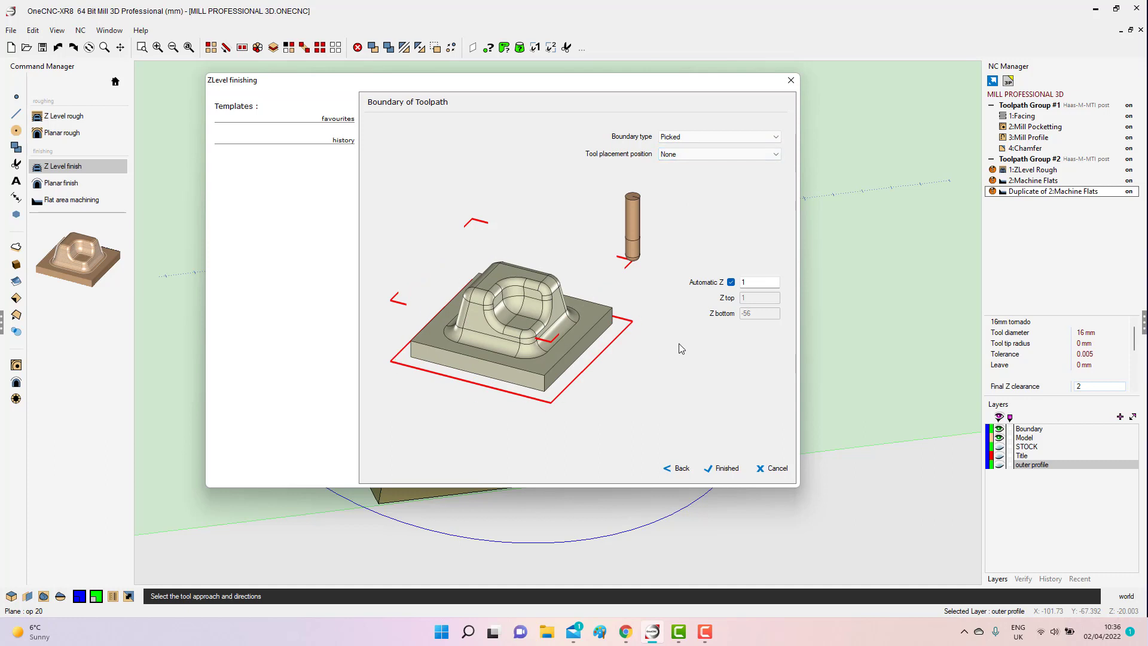
{"action": "left_click", "coordinate": [731, 282]}
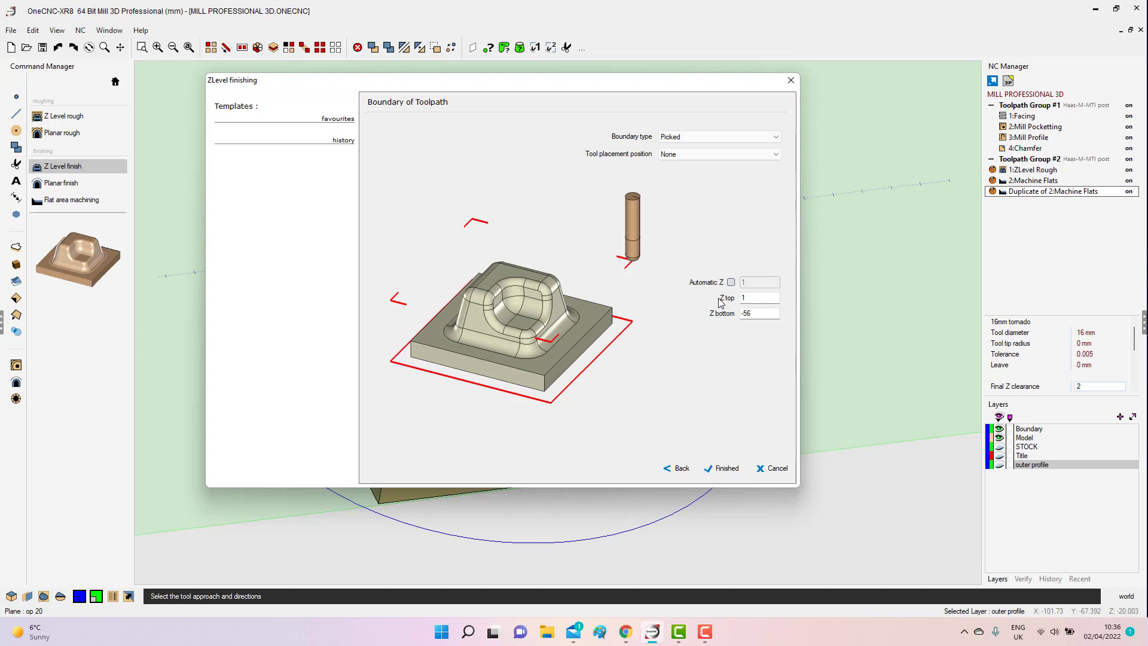
{"action": "double_click", "coordinate": [755, 301]}
{"action": "type", "text": ".1"}
{"action": "left_click", "coordinate": [741, 312]}
{"action": "double_click", "coordinate": [741, 313]}
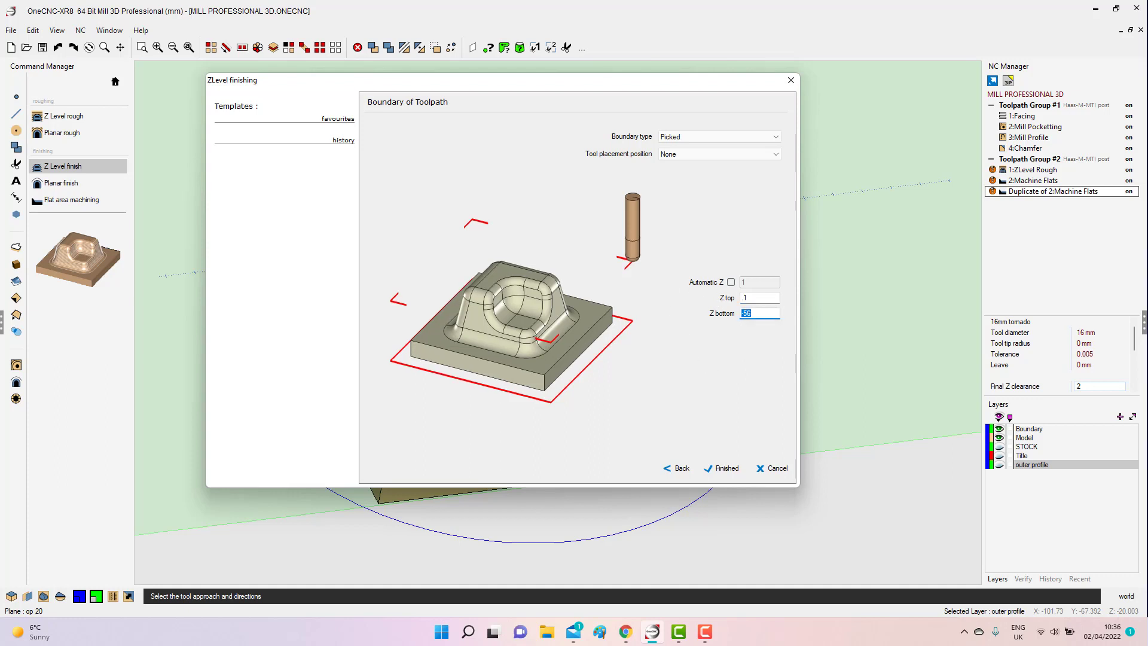
{"action": "type", "text": "-"}
{"action": "type", "text": "50"}
{"action": "key", "text": "BackSpace"}
{"action": "key", "text": "BackSpace"}
{"action": "type", "text": "40"}
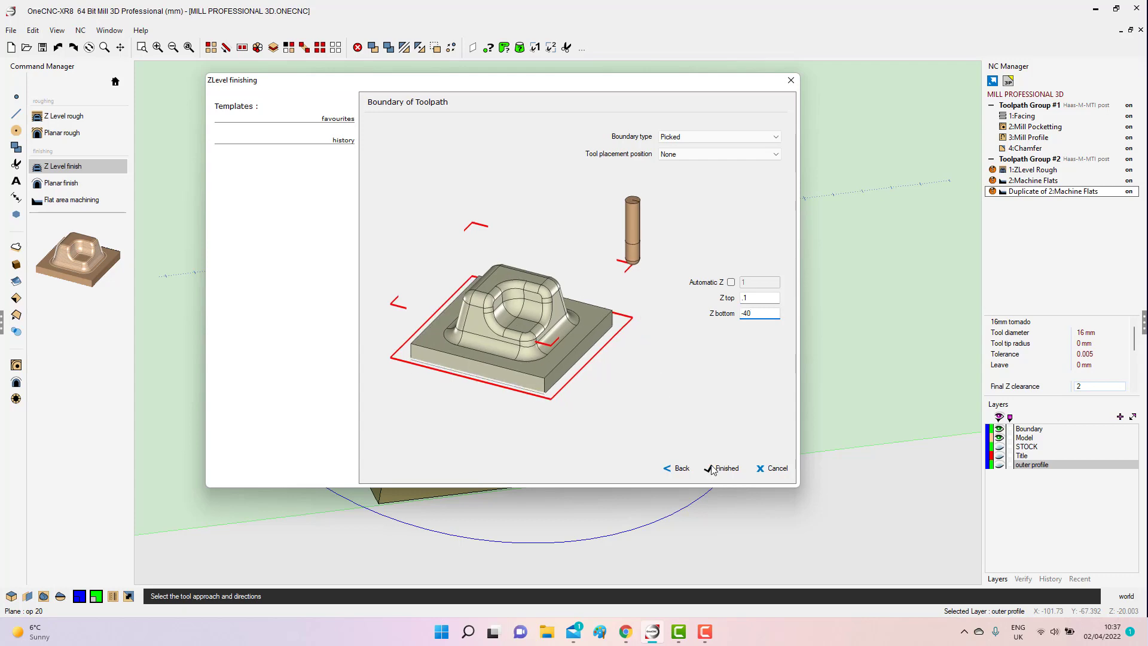
Finish the Z Level finishing setup and pick the circle around the model as the toolpath boundary.
{"action": "left_click", "coordinate": [713, 468]}
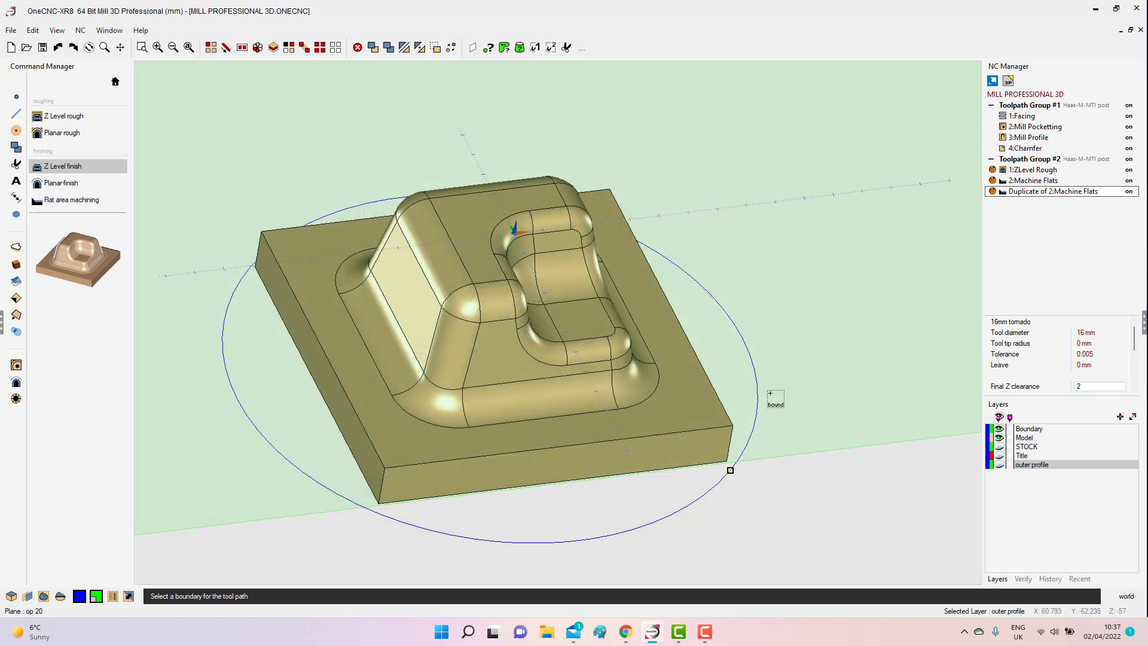
{"action": "left_click", "coordinate": [769, 336]}
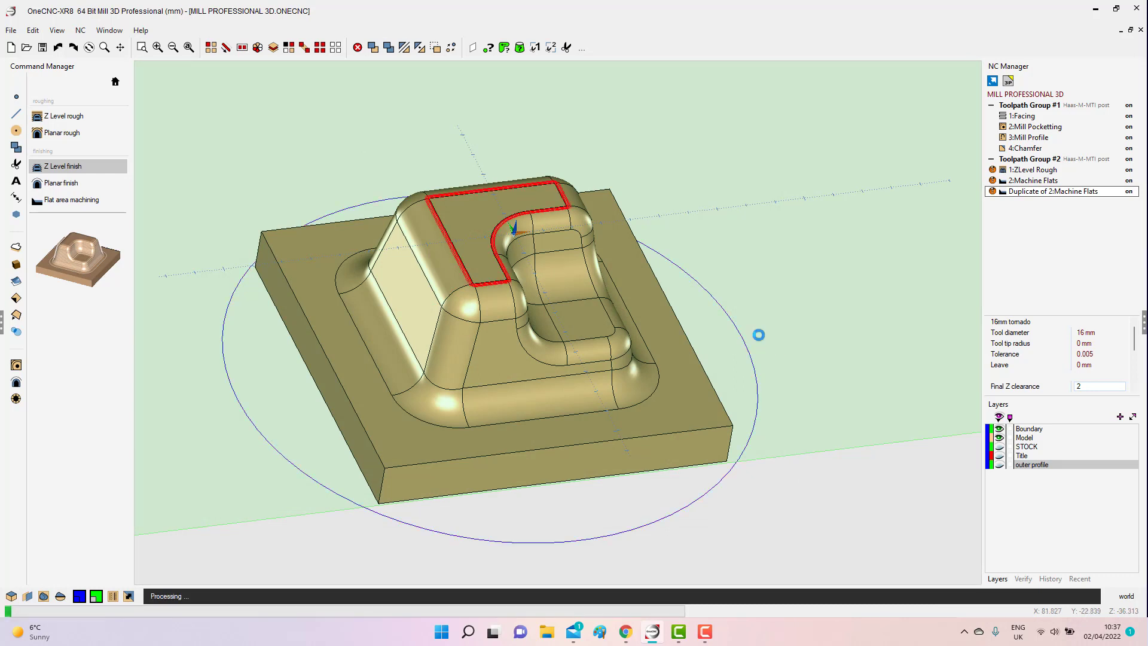
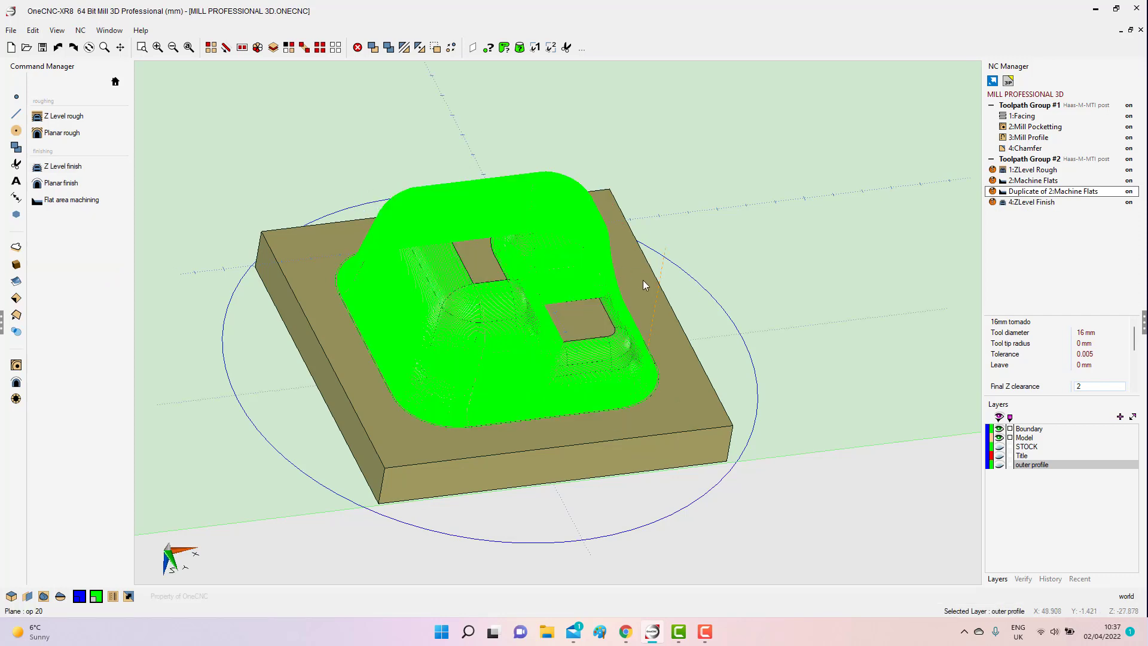
Extract the surface edges of the lower flat floor inside the model's recess.
{"action": "middle_click_drag", "start_coordinate": [643, 280], "coordinate": [591, 314]}
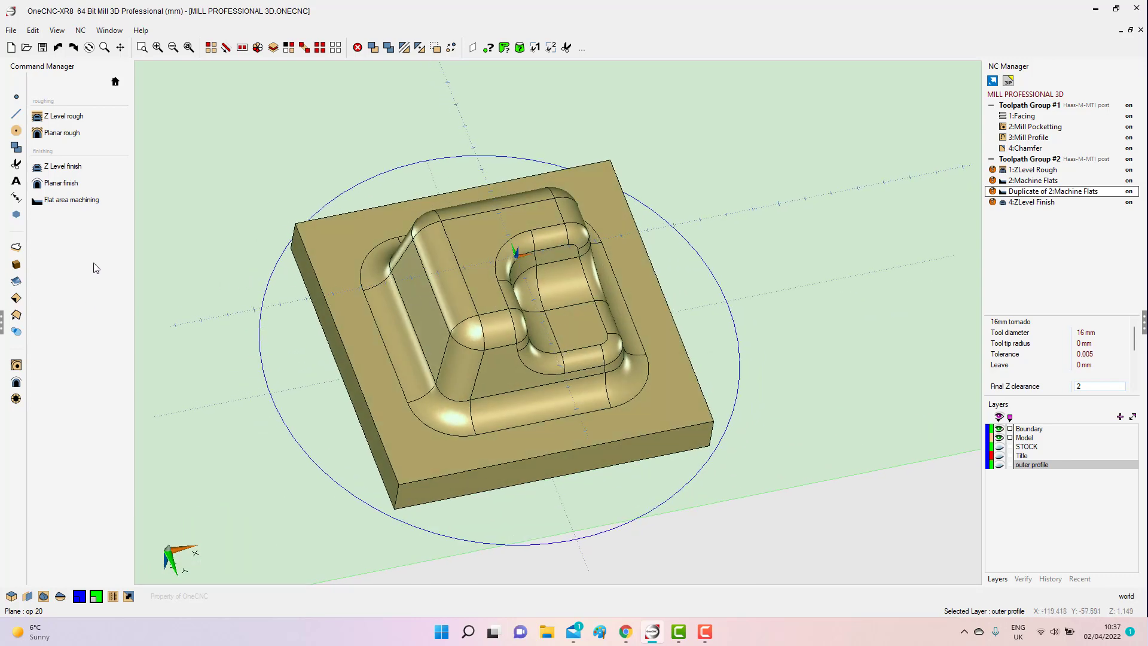
{"action": "left_click", "coordinate": [116, 81]}
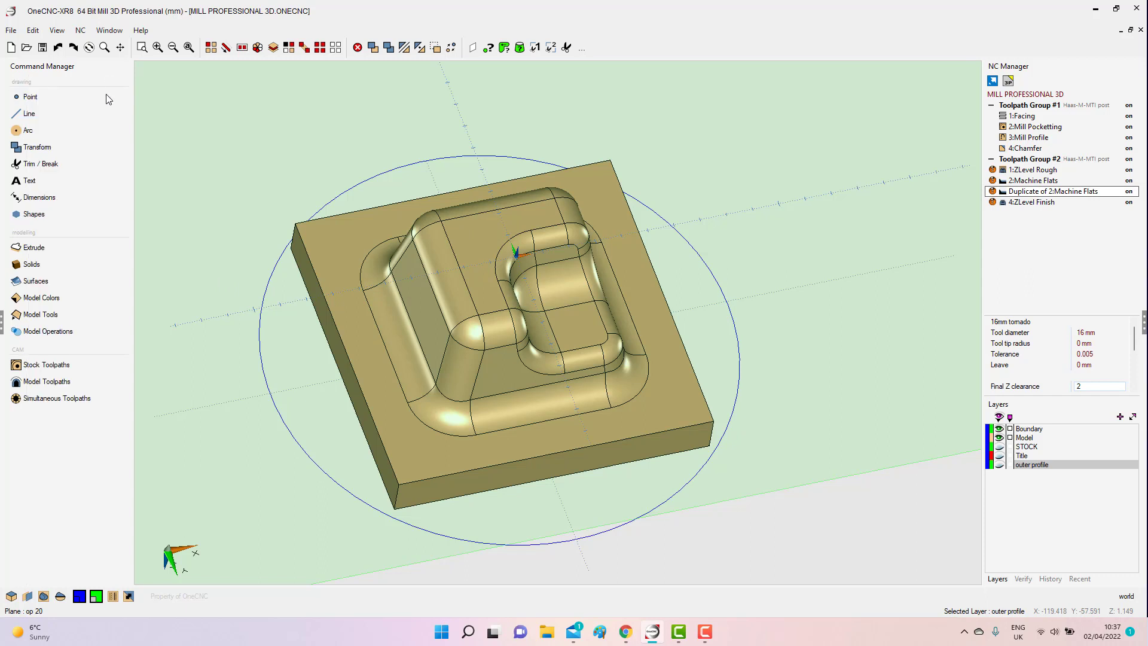
{"action": "left_click", "coordinate": [27, 315]}
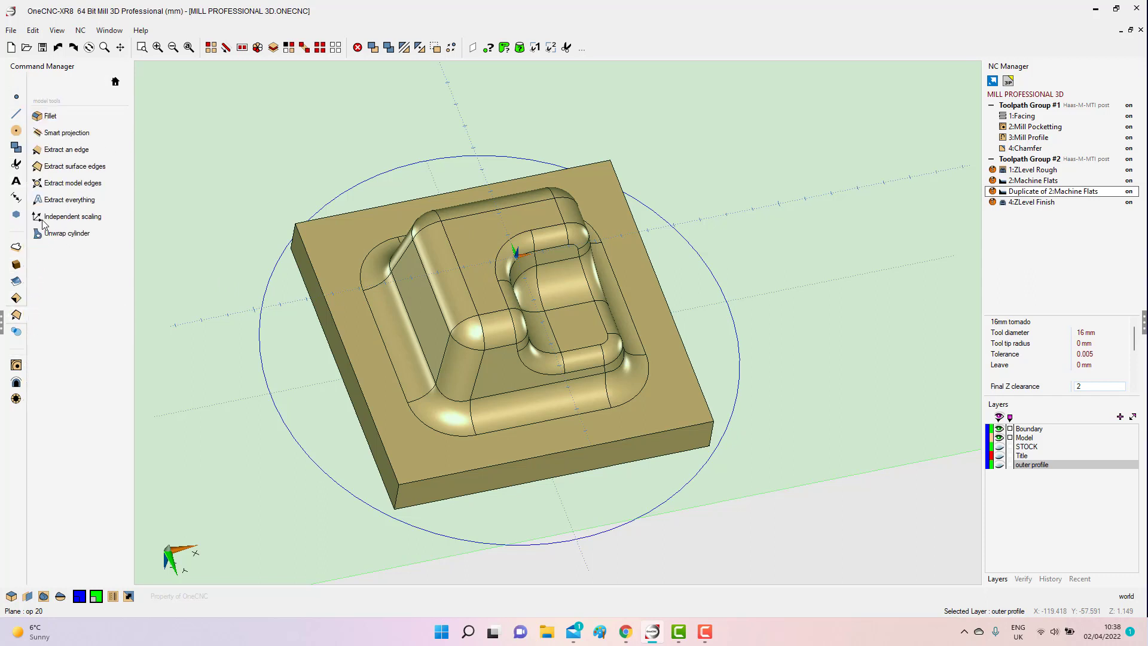
{"action": "left_click", "coordinate": [66, 151]}
{"action": "left_click", "coordinate": [76, 167]}
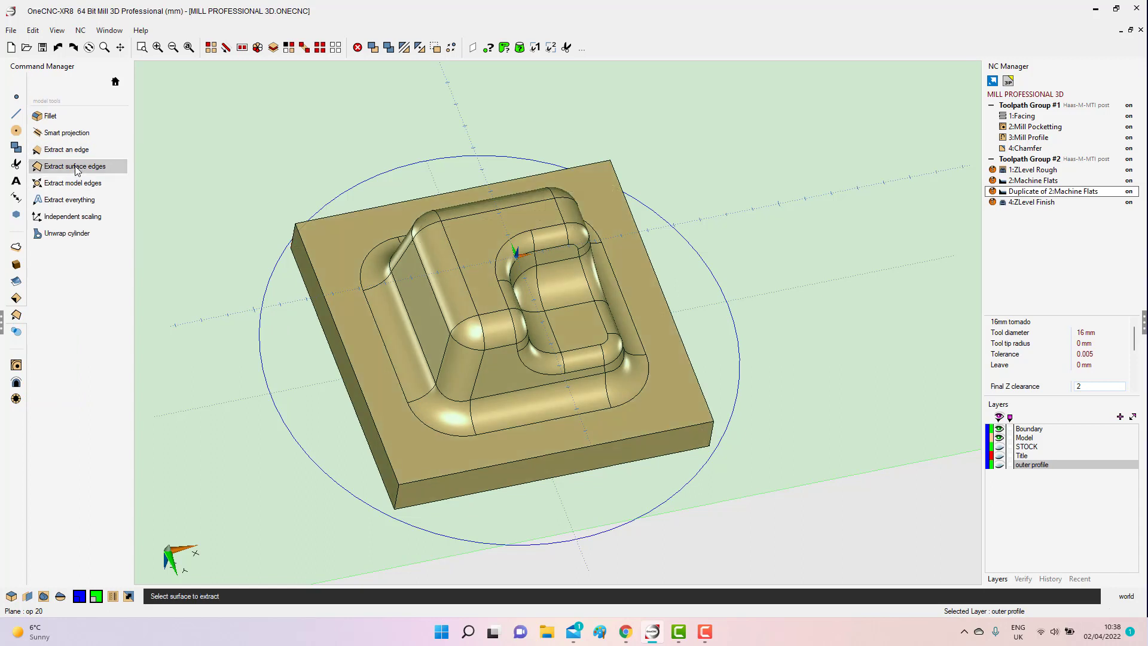
{"action": "left_click", "coordinate": [584, 325]}
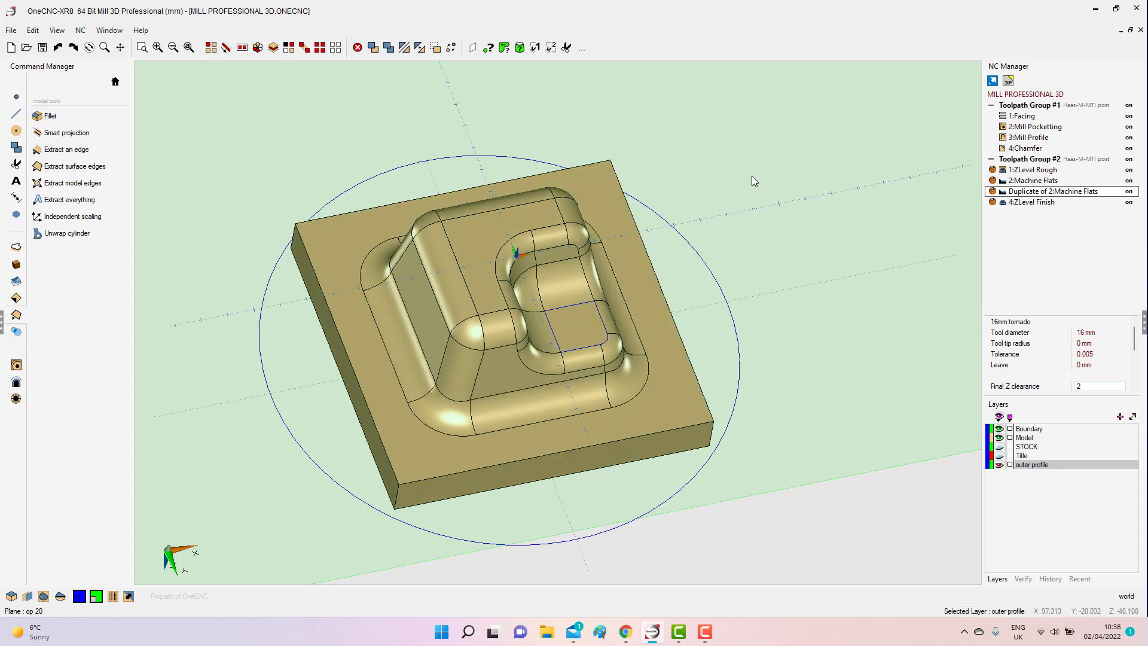
Offset the extracted floor loop outward by 1 mm.
{"action": "scroll", "coordinate": [575, 305], "scroll_direction": "up", "scroll_amount": 4}
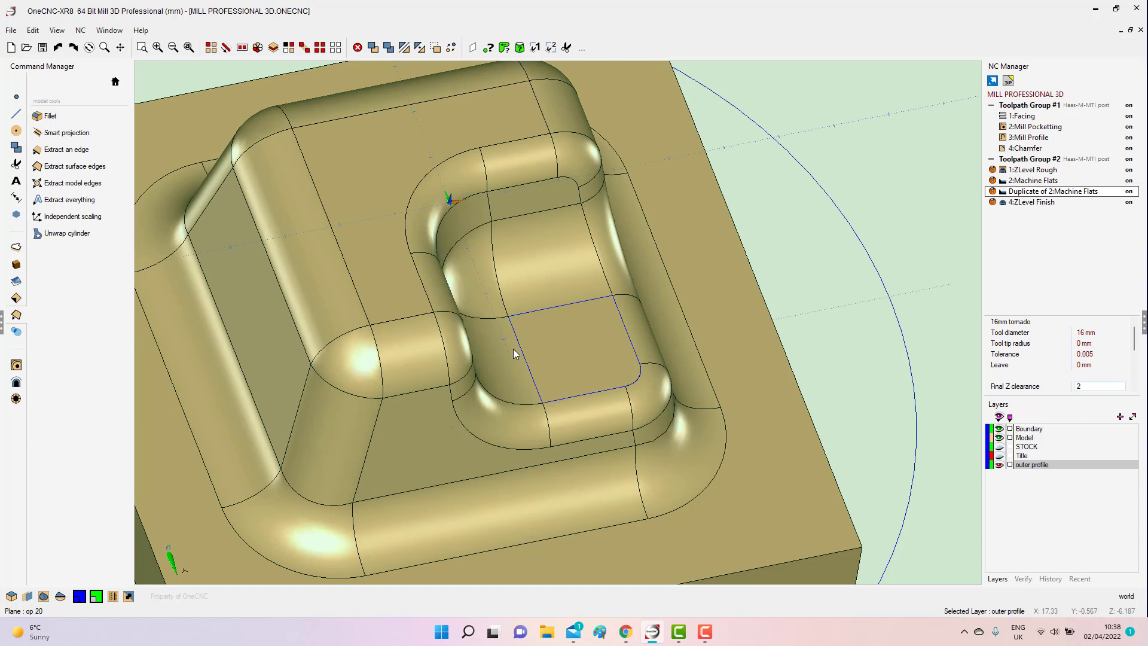
{"action": "left_click", "coordinate": [116, 81]}
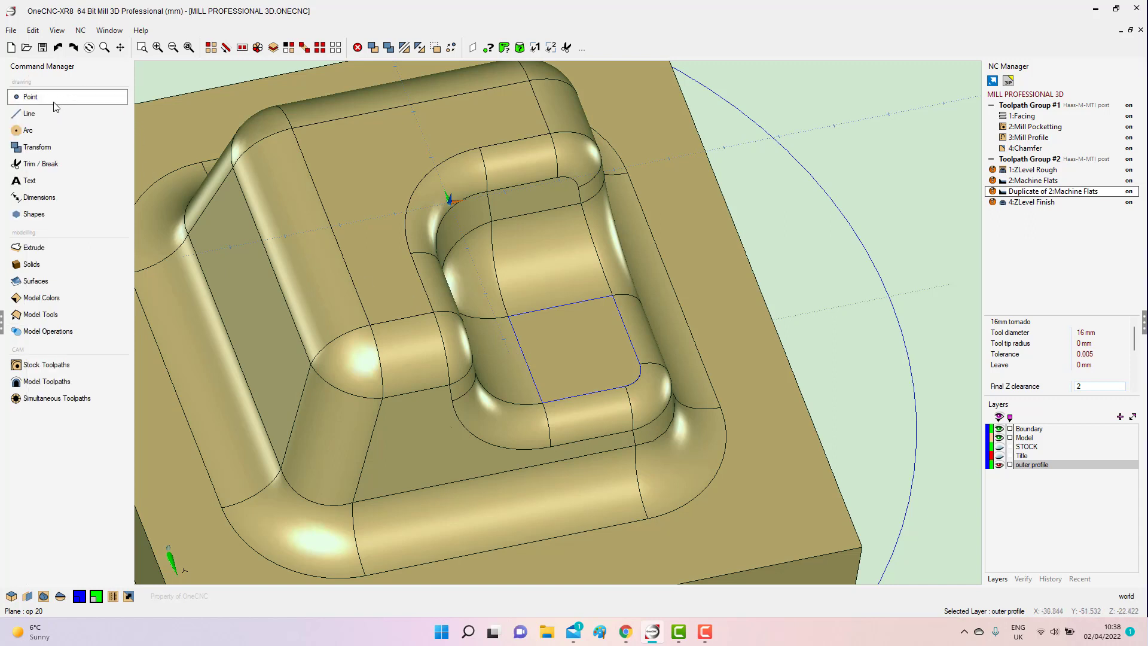
{"action": "left_click", "coordinate": [54, 113]}
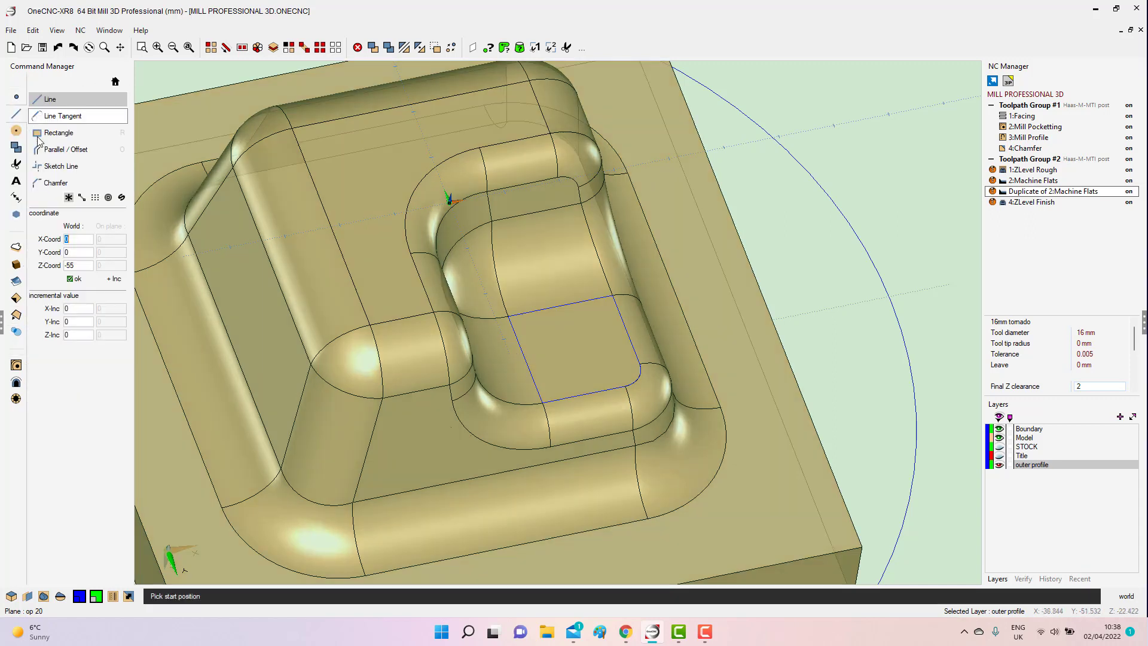
{"action": "left_click", "coordinate": [64, 153]}
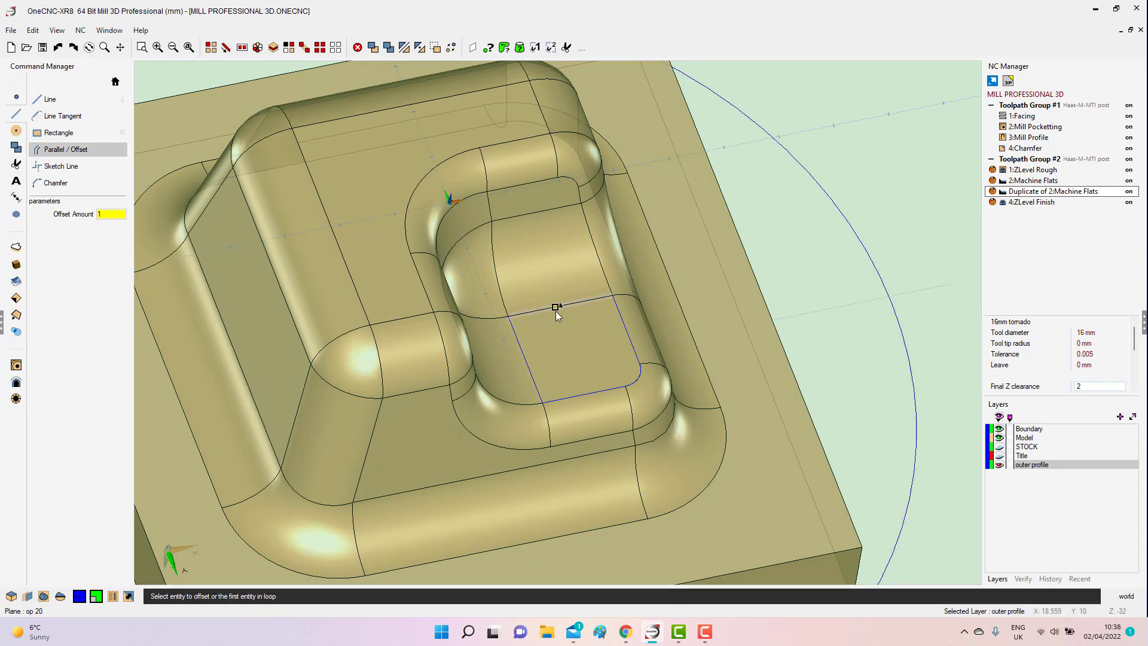
{"action": "left_click", "coordinate": [552, 305]}
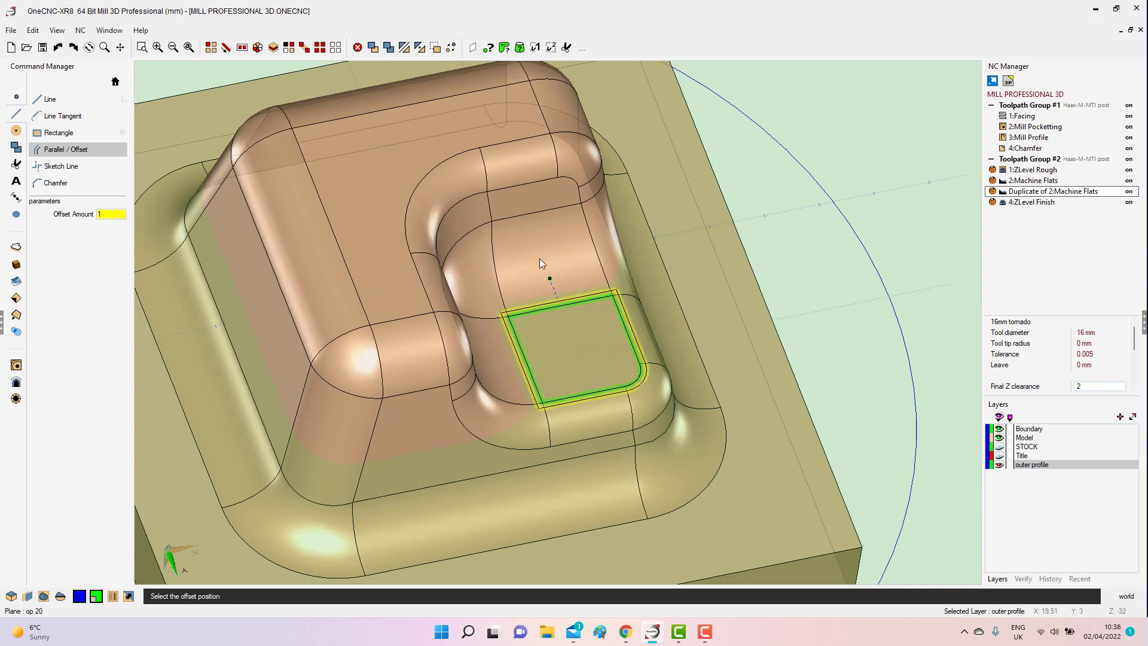
{"action": "left_click", "coordinate": [534, 241]}
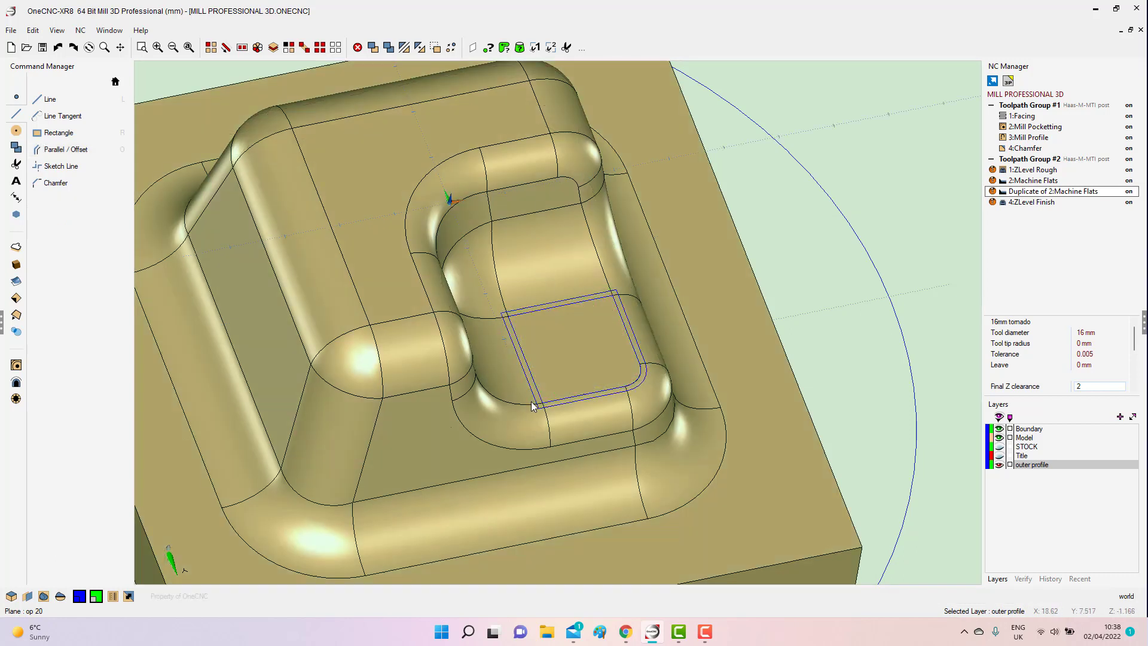
{"action": "left_click", "coordinate": [17, 365]}
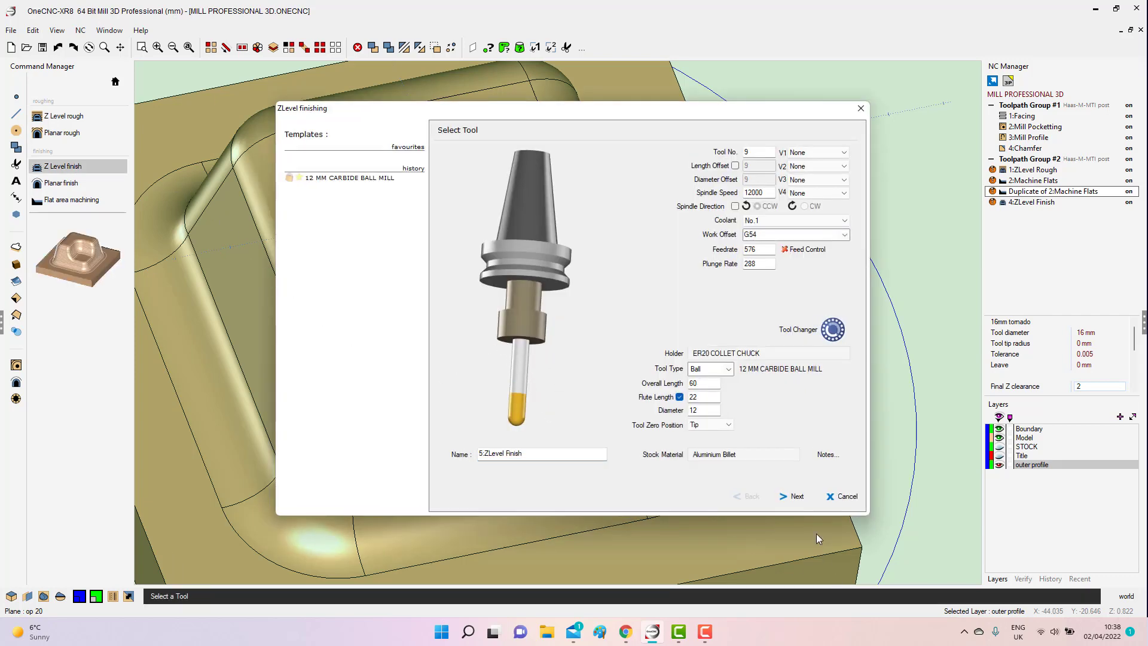
{"action": "left_click", "coordinate": [795, 496]}
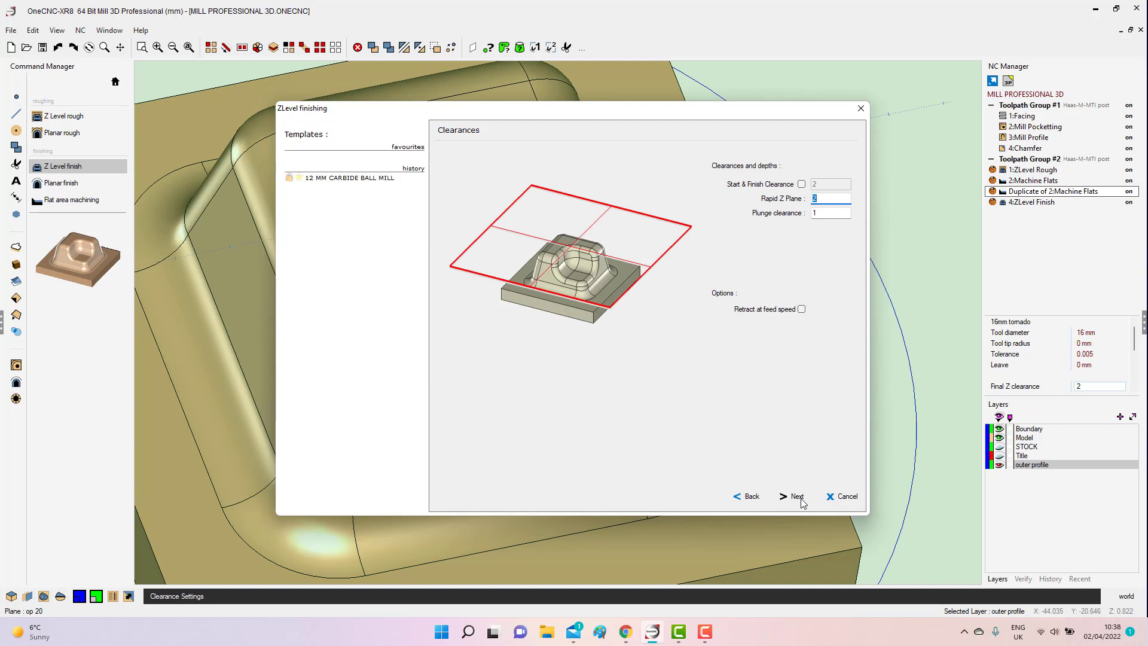
{"action": "left_click", "coordinate": [797, 497]}
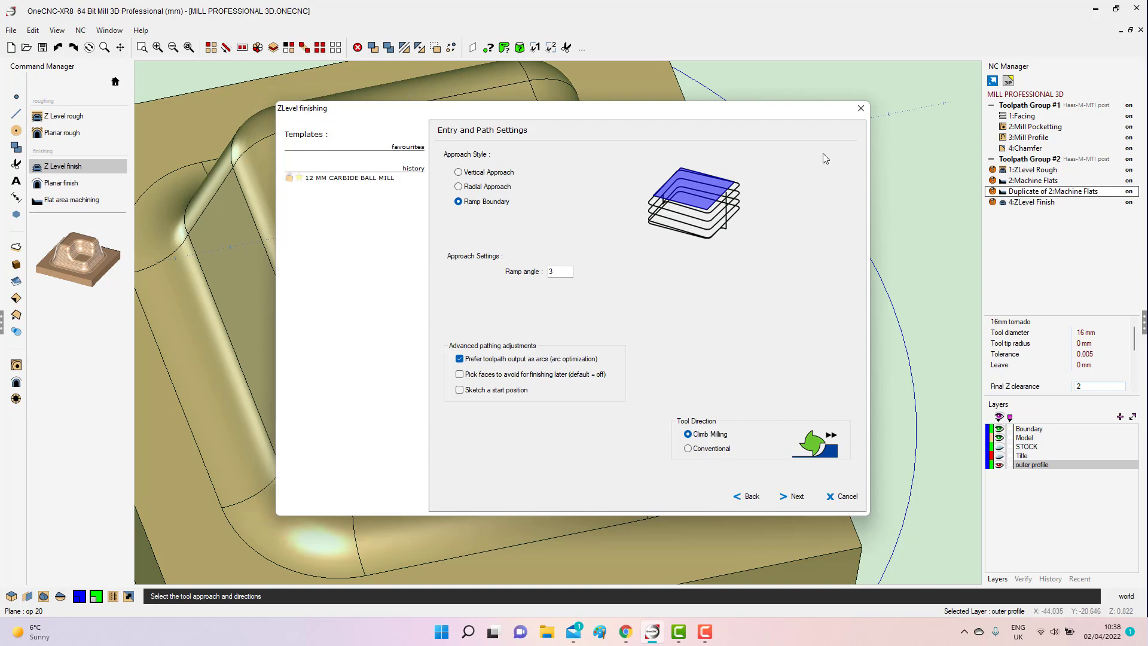
{"action": "left_click", "coordinate": [866, 111]}
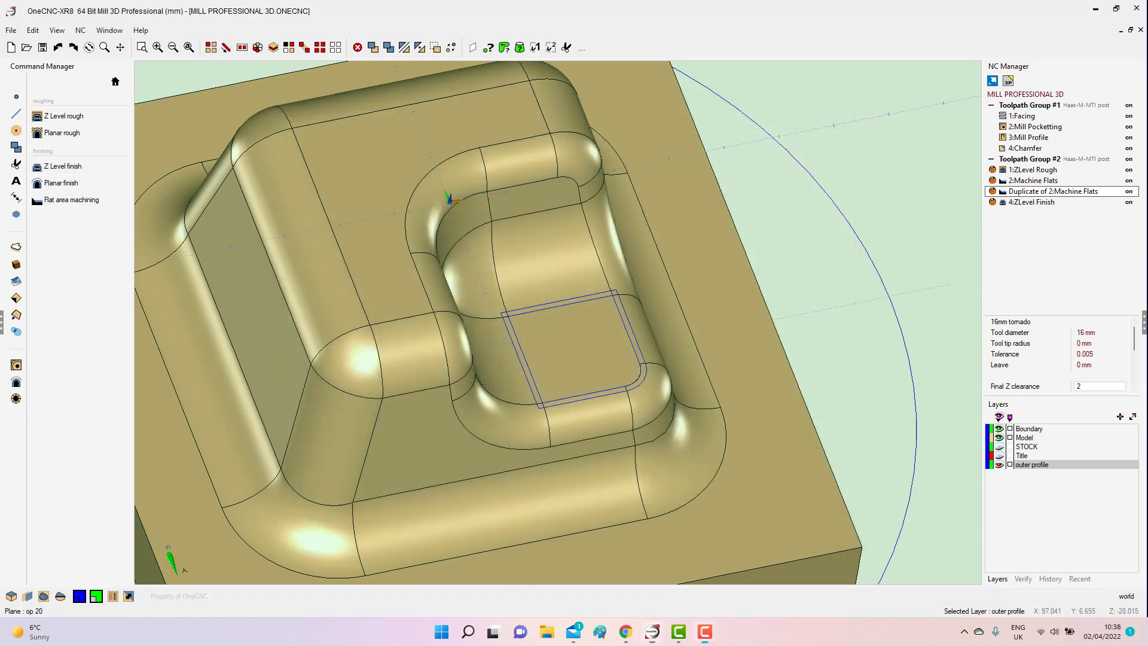
Start a Planar finish toolpath and load tool 9, the 12 MM CARBIDE BALL MILL.
{"action": "left_click", "coordinate": [53, 184]}
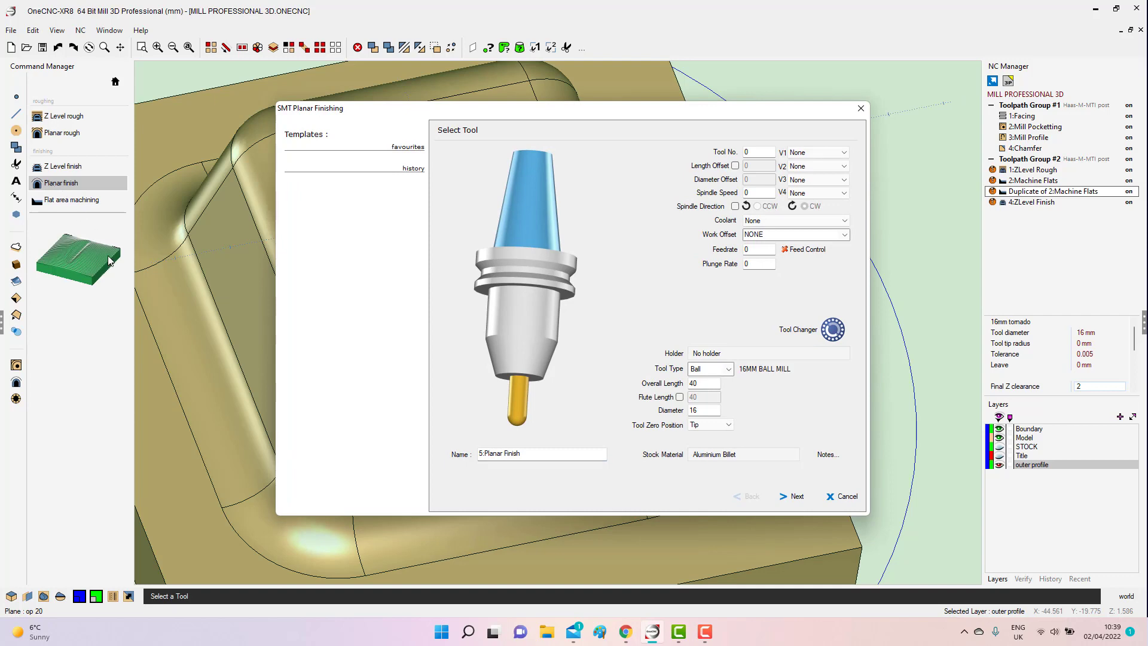
{"action": "left_click", "coordinate": [522, 394]}
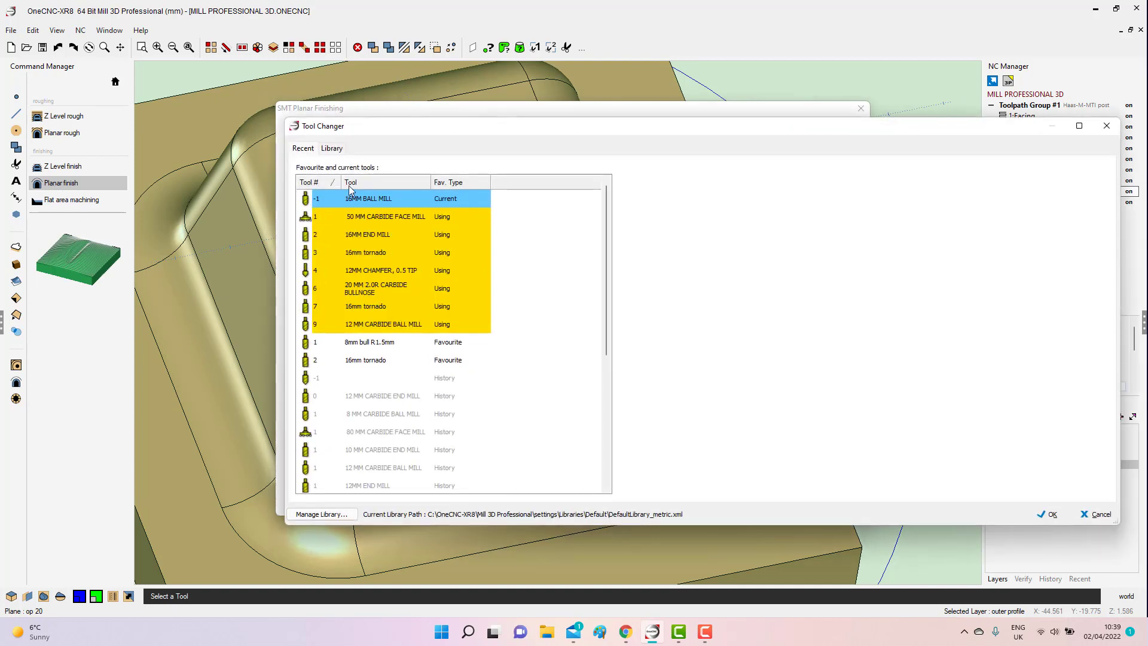
{"action": "left_click", "coordinate": [361, 322]}
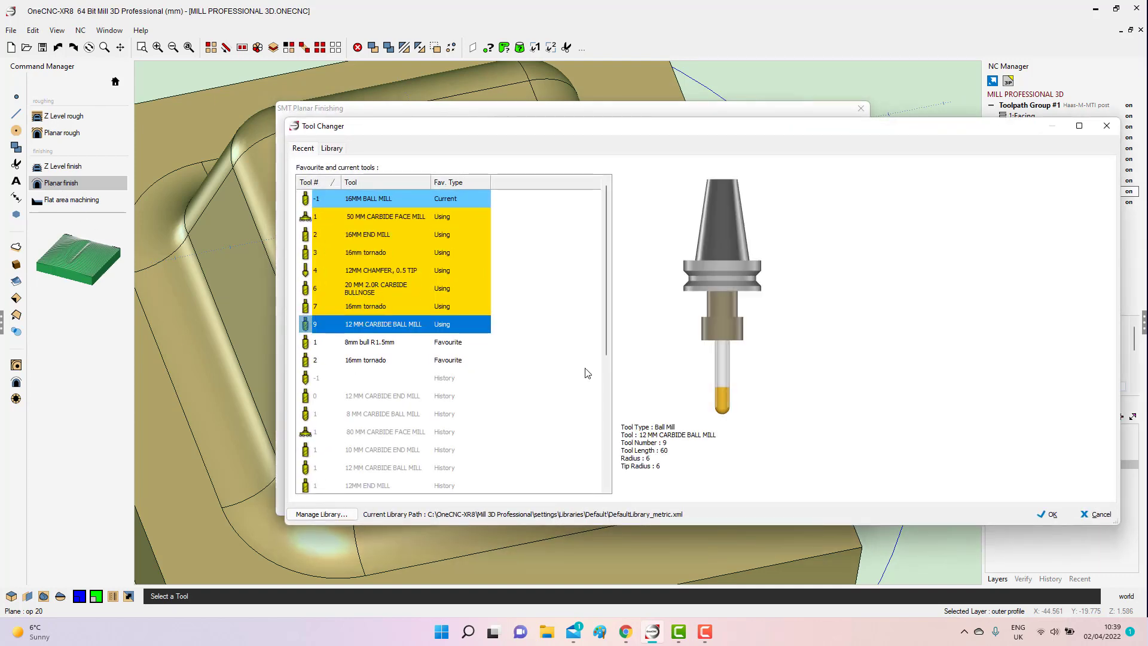
{"action": "left_click", "coordinate": [1049, 514]}
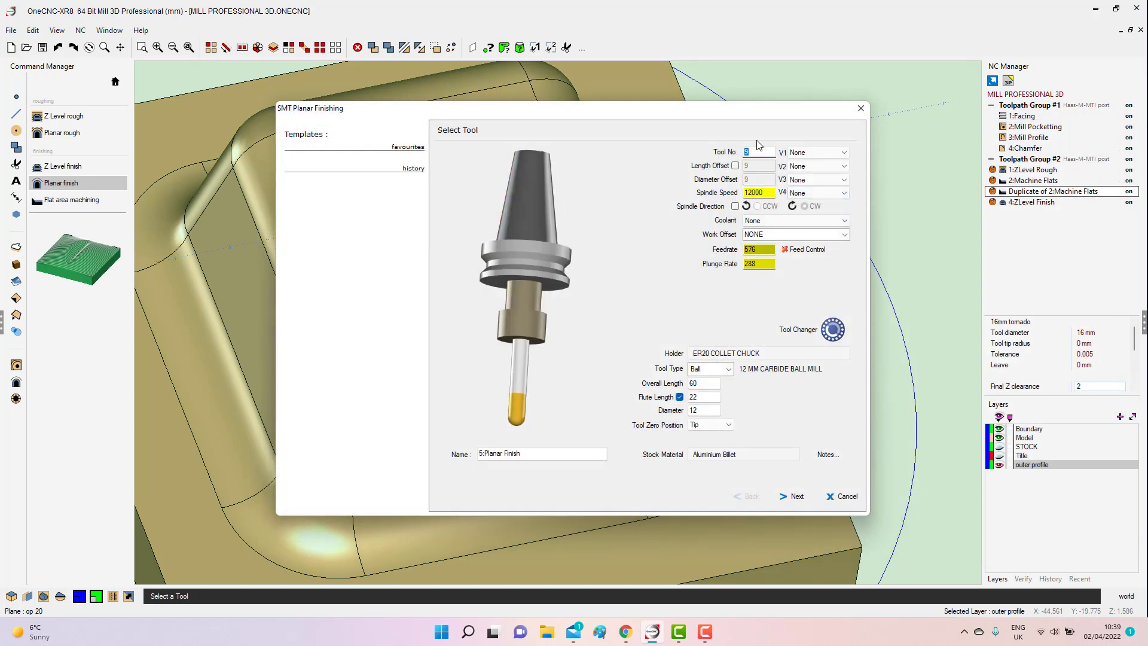
Set the coolant to No.1, choose the work offset, and accept the default clearances.
{"action": "left_click", "coordinate": [833, 221]}
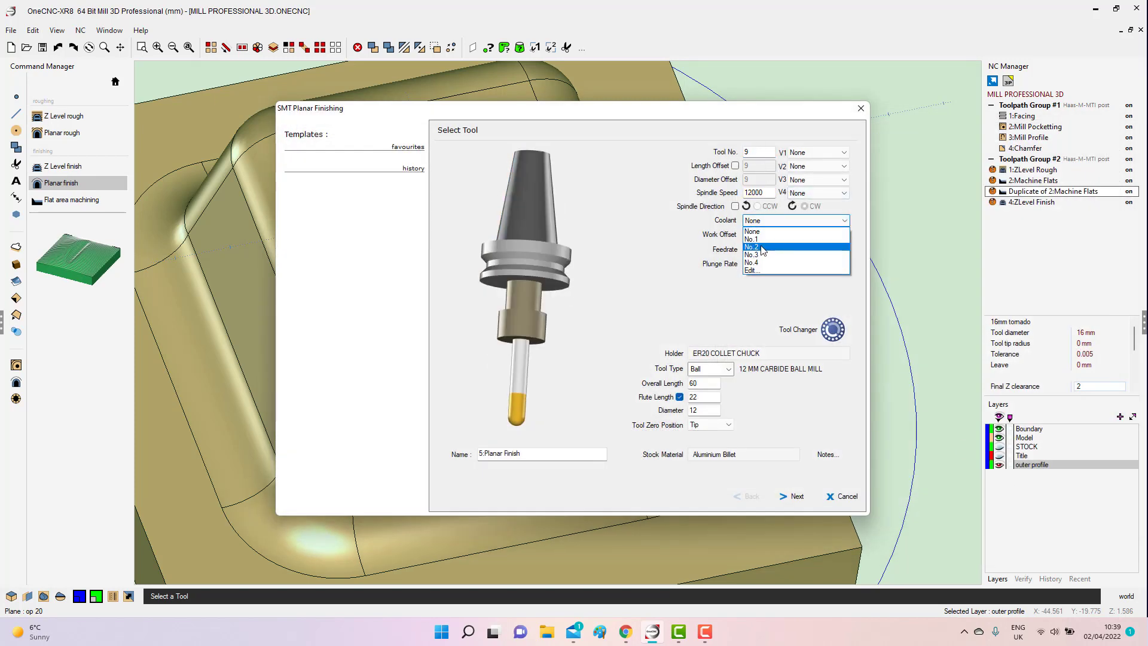
{"action": "left_click", "coordinate": [755, 239]}
{"action": "left_click", "coordinate": [845, 235]}
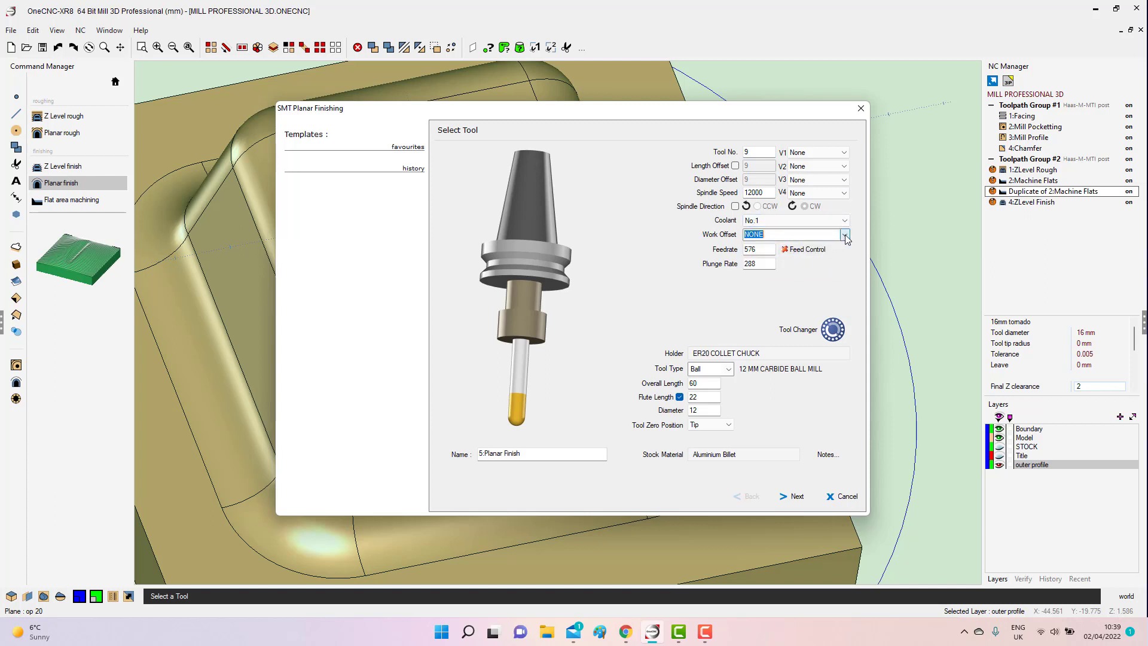
{"action": "left_click", "coordinate": [764, 252]}
{"action": "left_click", "coordinate": [798, 498]}
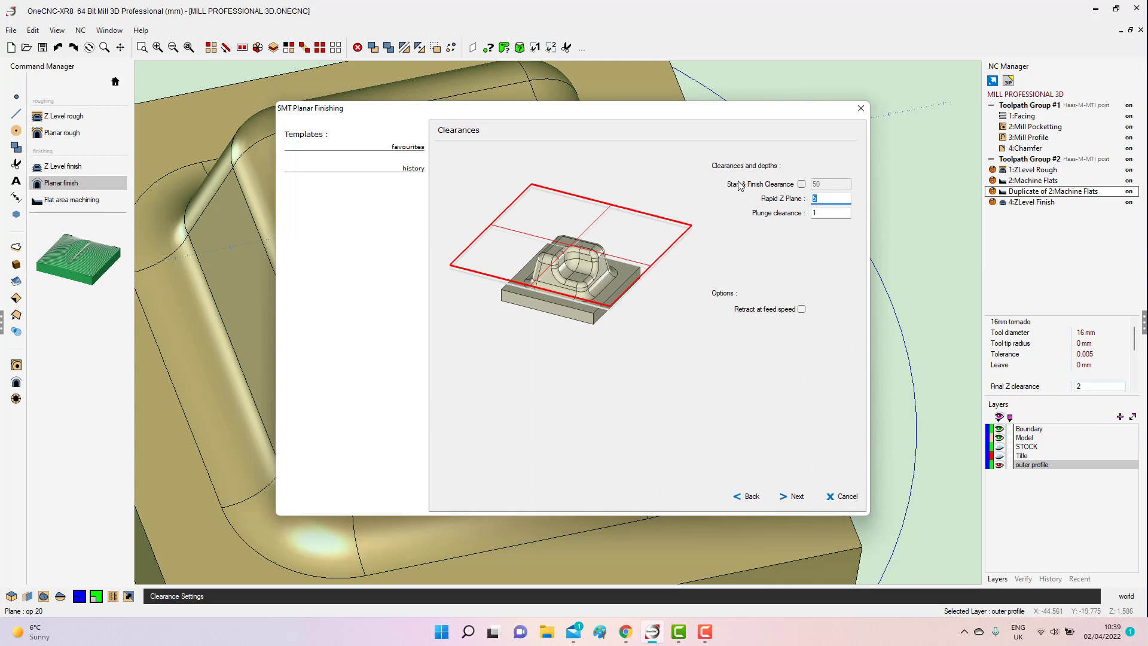
{"action": "left_click", "coordinate": [801, 498]}
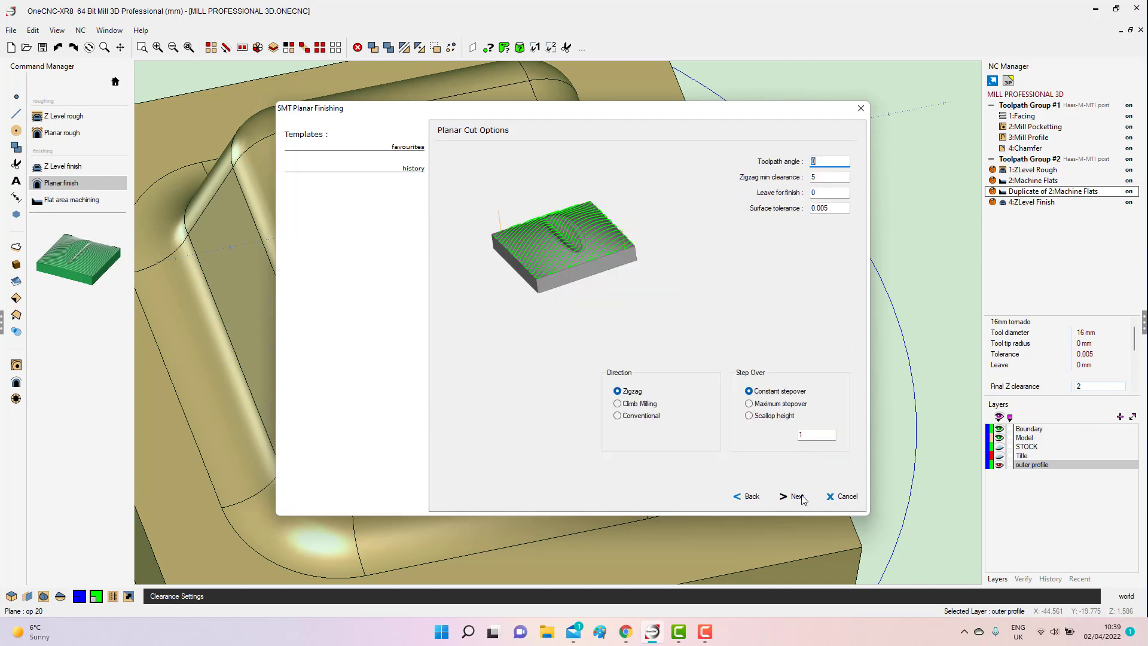
Set the planar cut to Zigzag direction with a constant stepover of .2 and proceed to the toolpath boundary.
{"action": "left_click", "coordinate": [618, 392]}
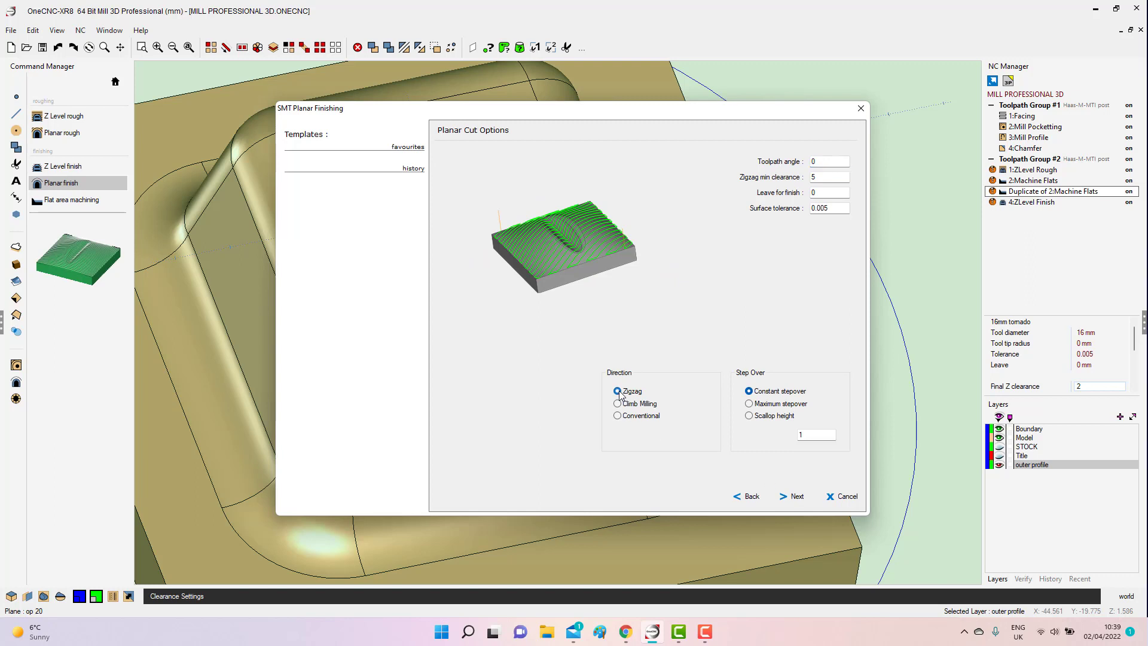
{"action": "left_click", "coordinate": [826, 160]}
{"action": "left_click", "coordinate": [826, 177]}
{"action": "left_click", "coordinate": [816, 195]}
{"action": "left_click", "coordinate": [750, 392]}
{"action": "type", "text": ".2"}
{"action": "left_click", "coordinate": [793, 497]}
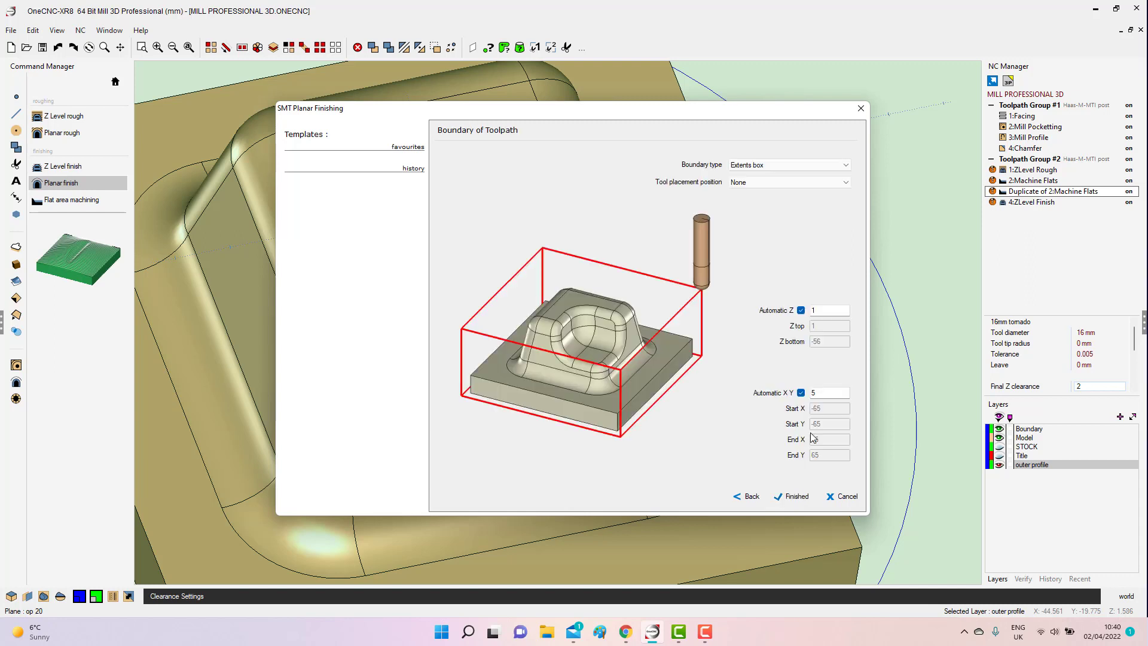
Set the boundary type to Picked, disable automatic Z, and limit the toolpath to Z top 0 and Z bottom -25.
{"action": "left_click", "coordinate": [791, 166]}
{"action": "left_click", "coordinate": [763, 184]}
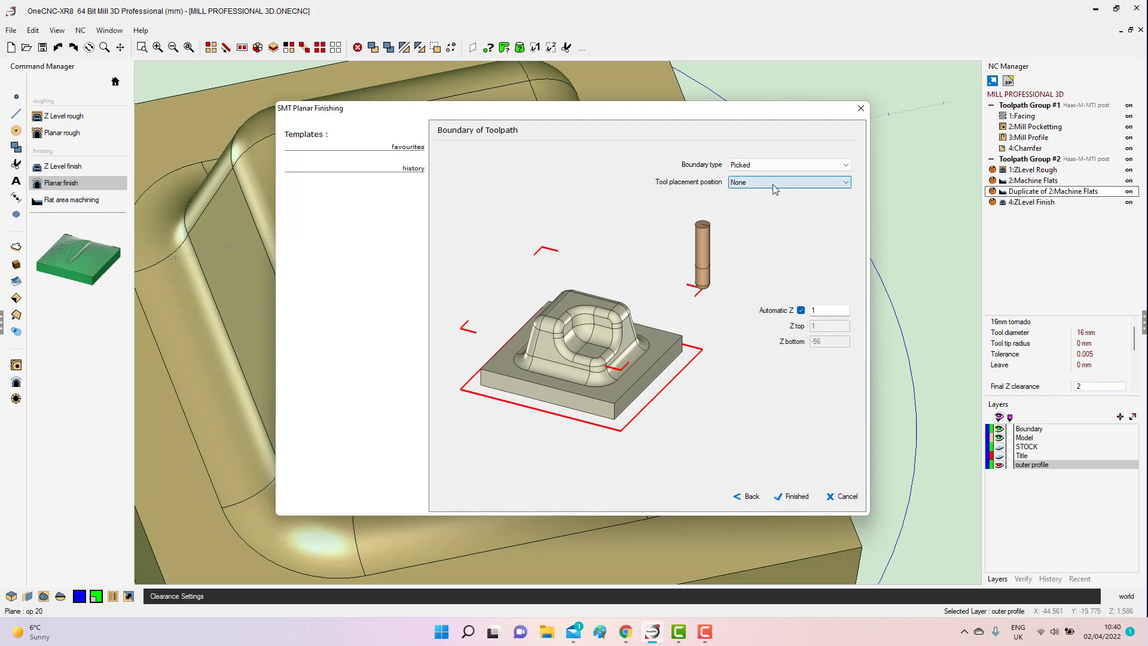
{"action": "left_click", "coordinate": [800, 310]}
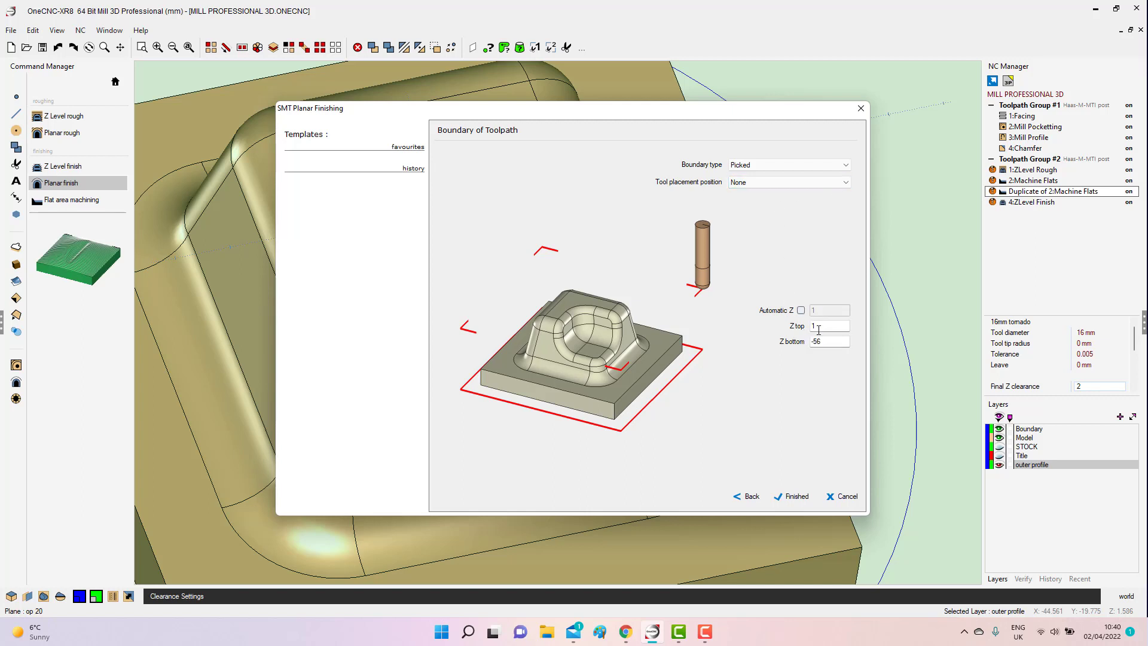
{"action": "type", "text": "0"}
{"action": "key", "text": "Tab"}
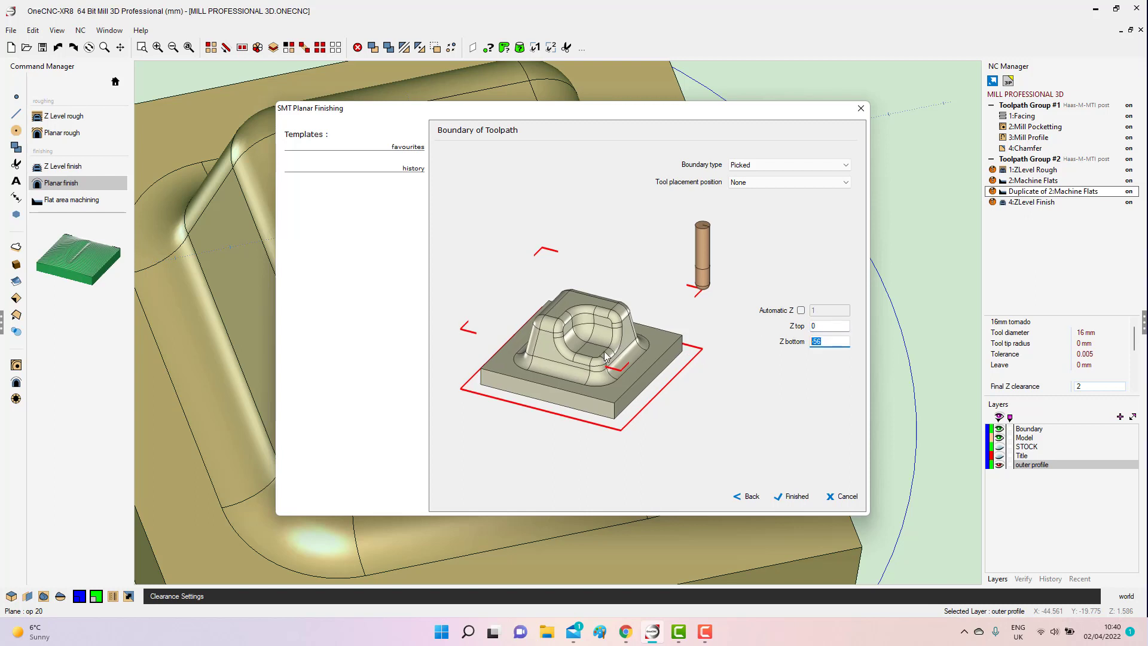
{"action": "type", "text": "-25"}
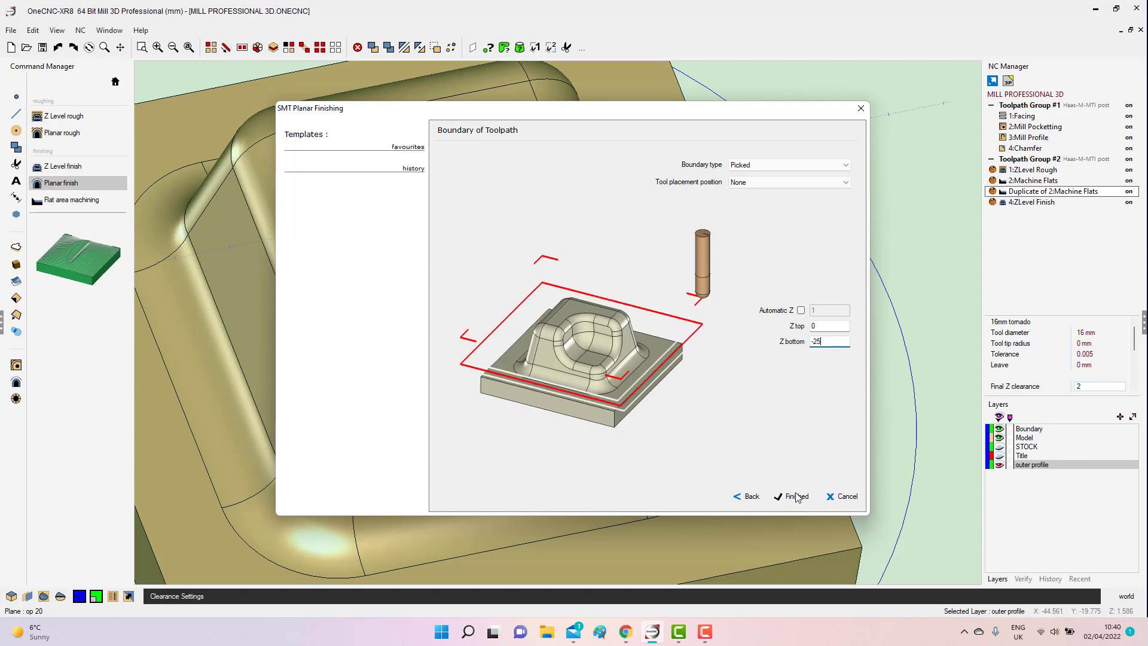
Finish the planar finishing setup and pick the outer offset loop around the recess floor as the toolpath boundary.
{"action": "left_click", "coordinate": [795, 497]}
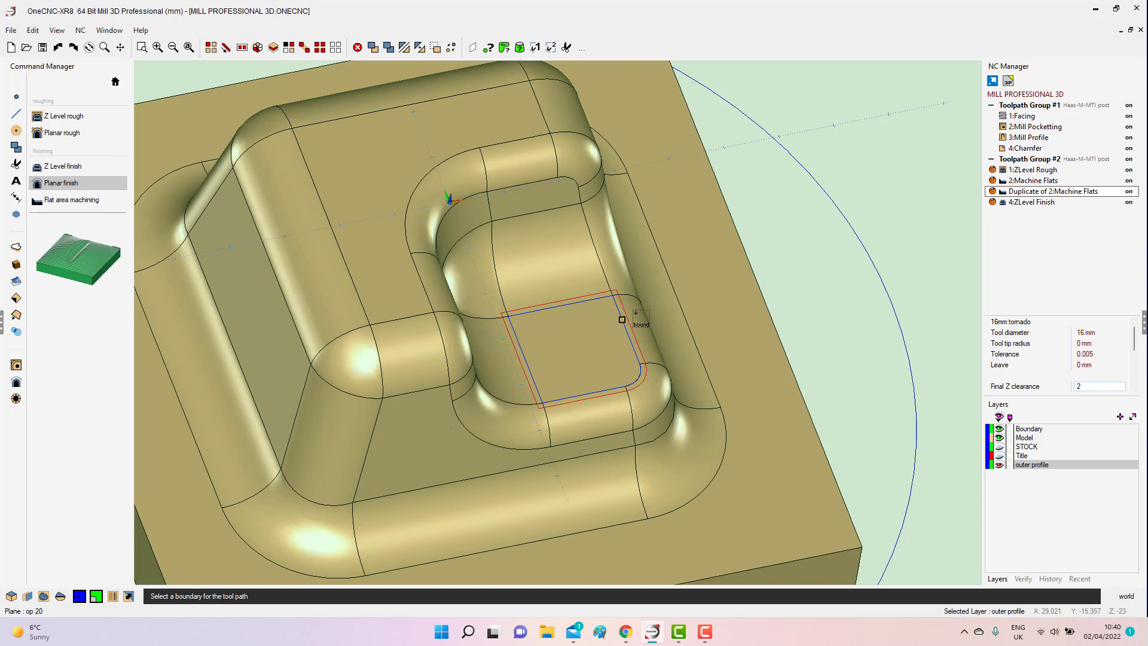
{"action": "left_click", "coordinate": [624, 323]}
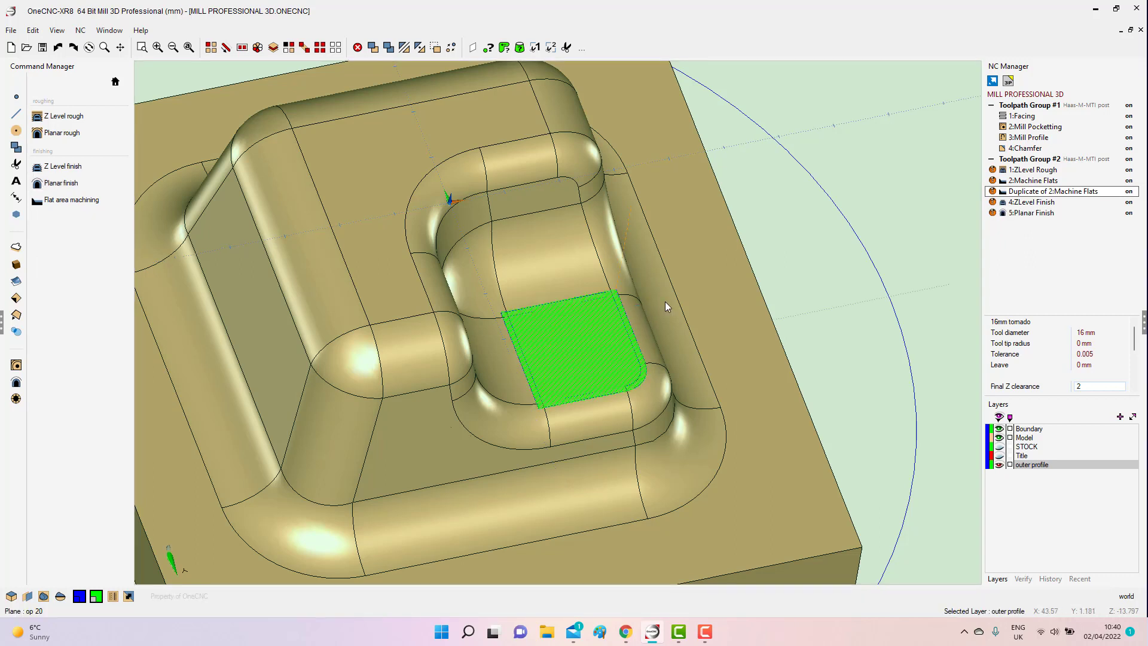
{"action": "middle_click_drag", "start_coordinate": [665, 301], "coordinate": [674, 419]}
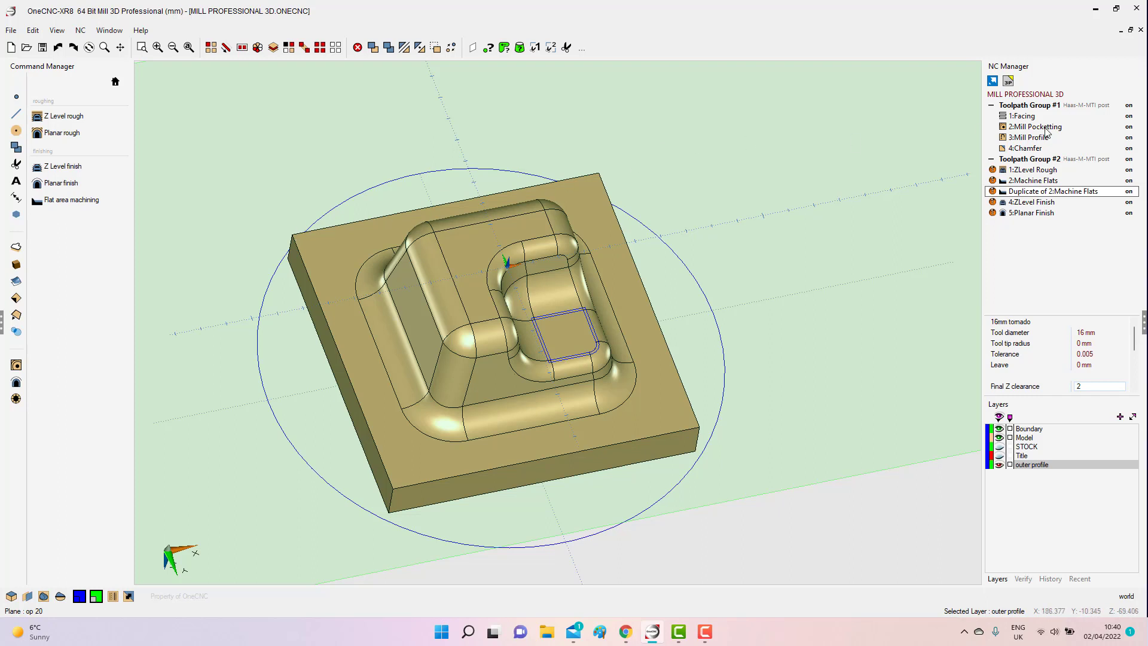
Simulate all toolpath groups using the stock model as the stock.
{"action": "right_click", "coordinate": [1029, 160]}
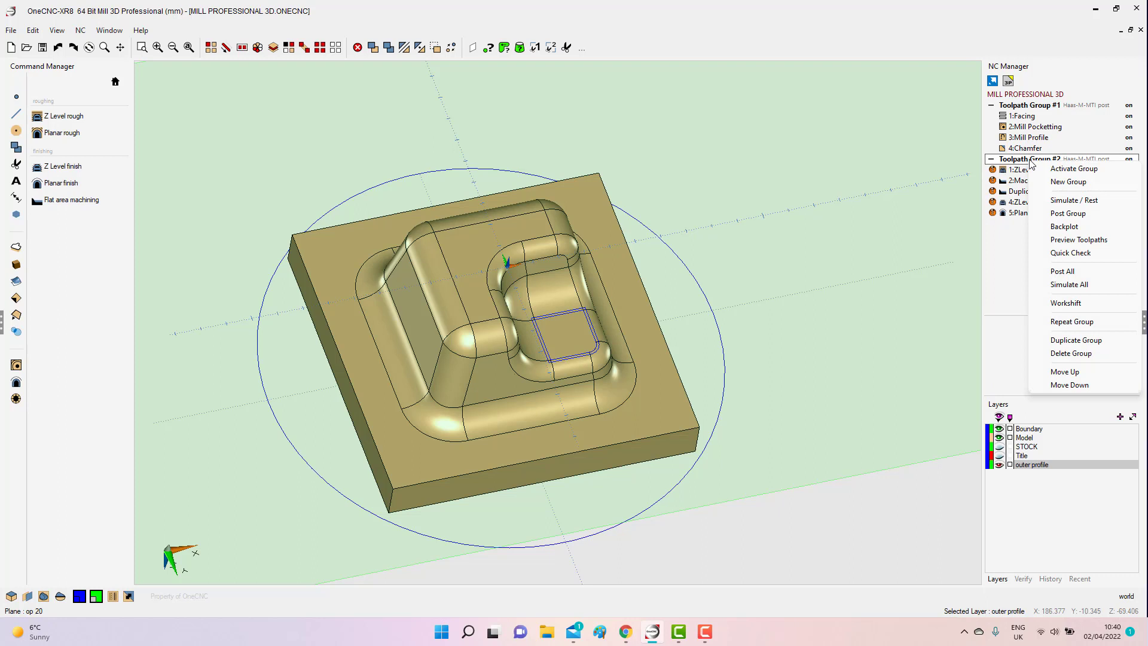
{"action": "left_click", "coordinate": [1068, 286]}
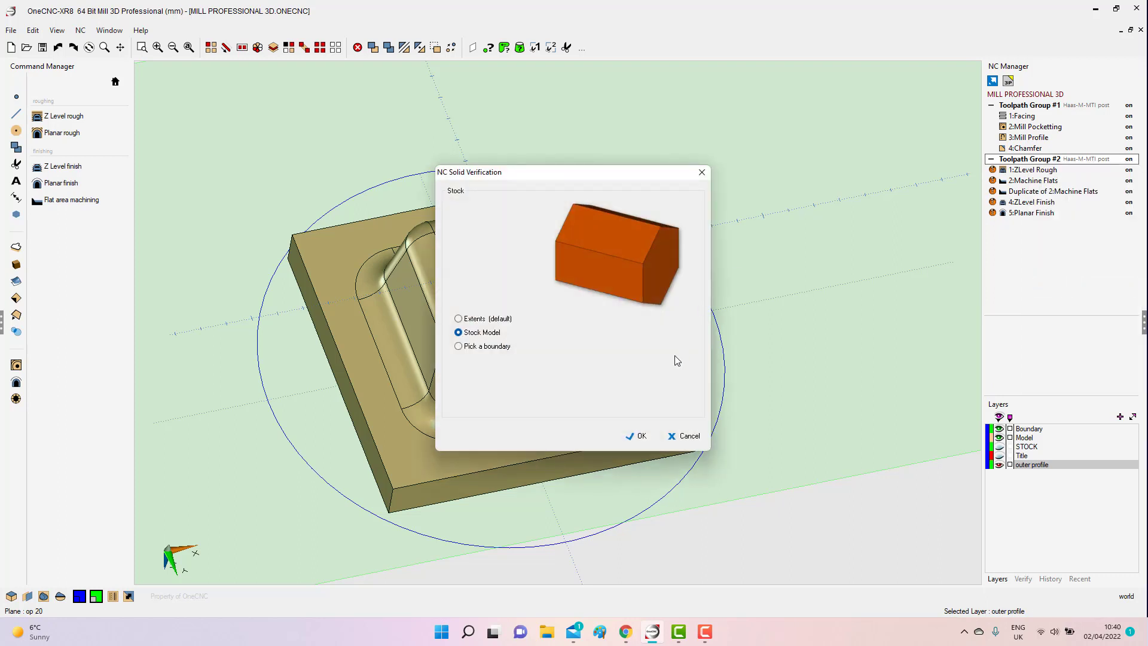
{"action": "left_click", "coordinate": [636, 436]}
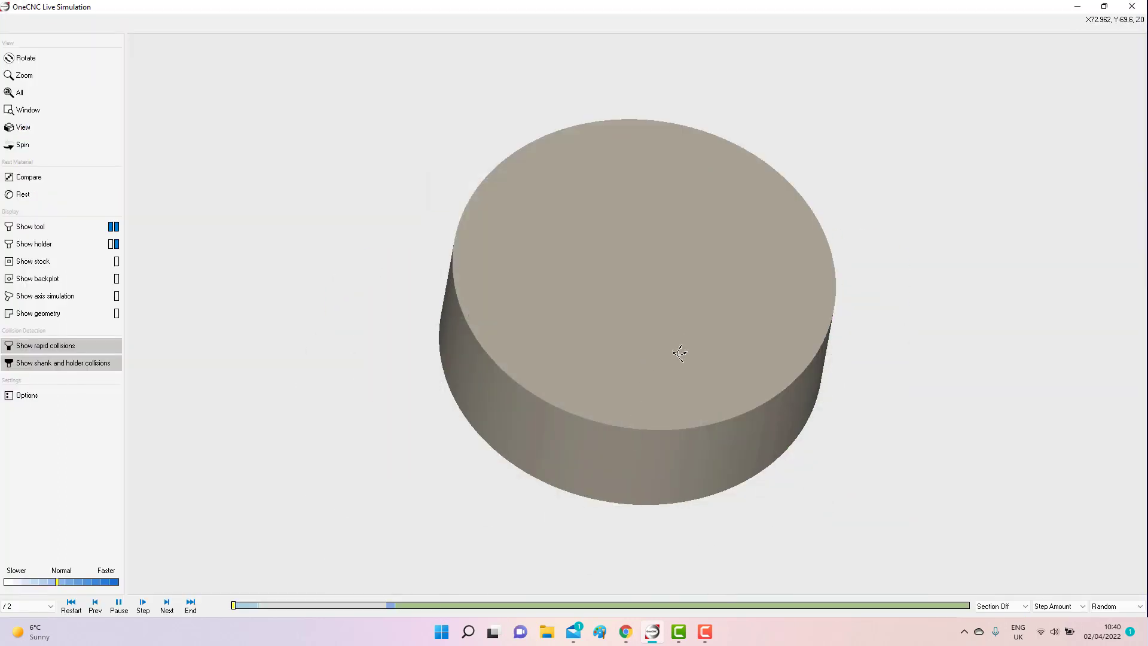
{"action": "left_click_drag", "start_coordinate": [681, 351], "coordinate": [615, 166]}
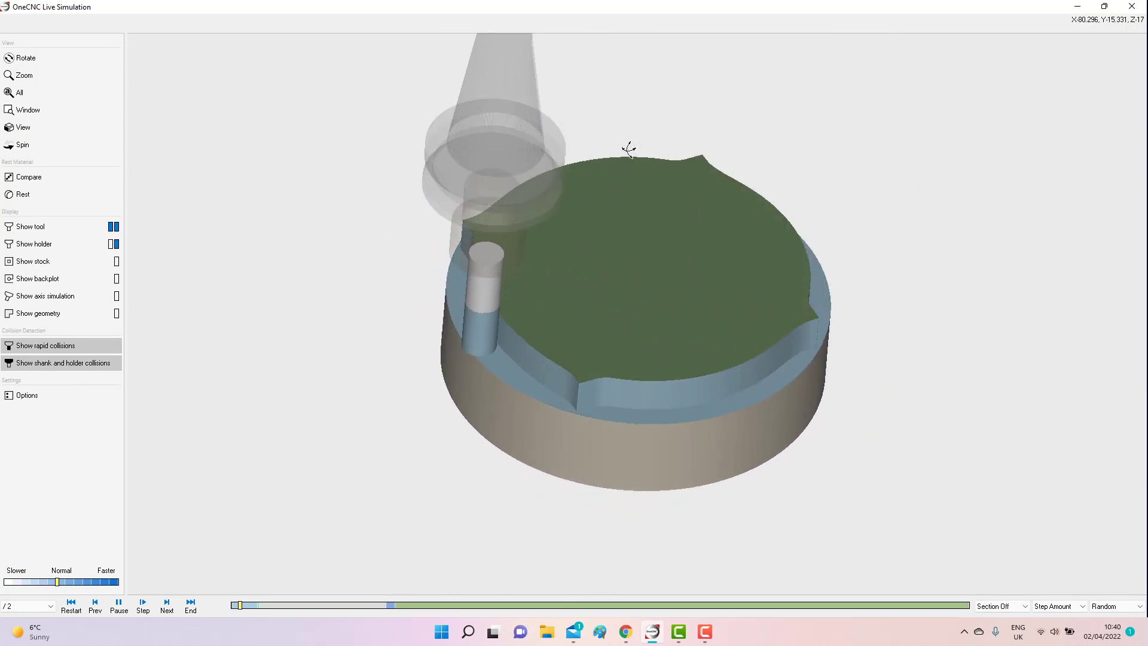
Watch the first group's machining at x2 speed and the second group's Z-level roughing at /10, /5 and /2 speed.
{"action": "left_click", "coordinate": [74, 582]}
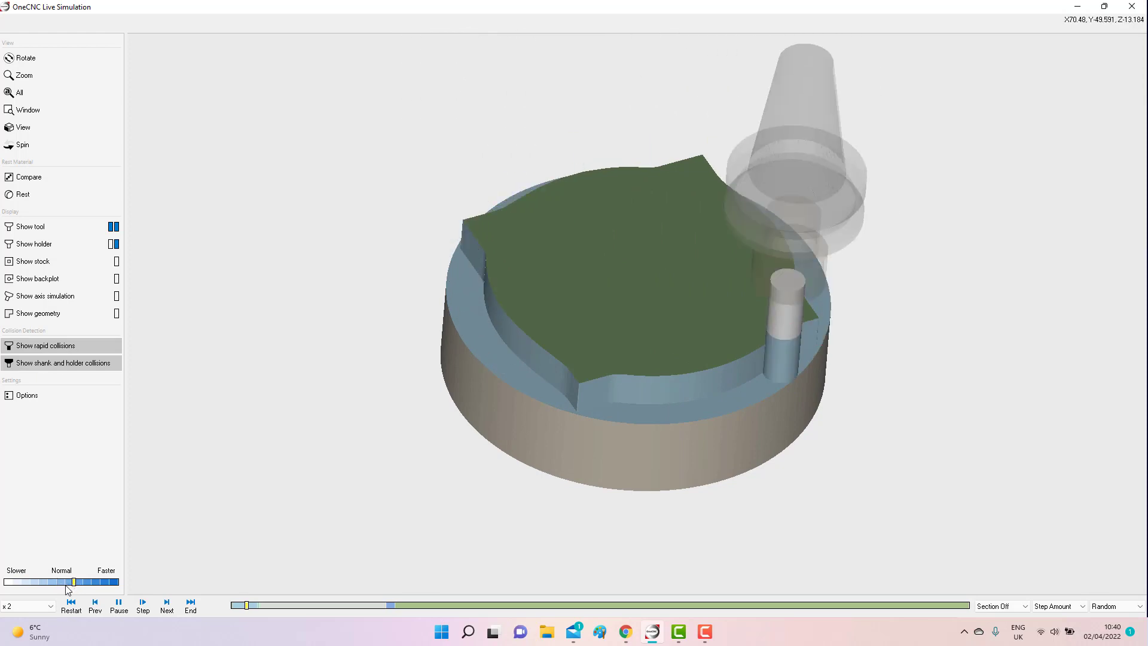
{"action": "left_click", "coordinate": [40, 583]}
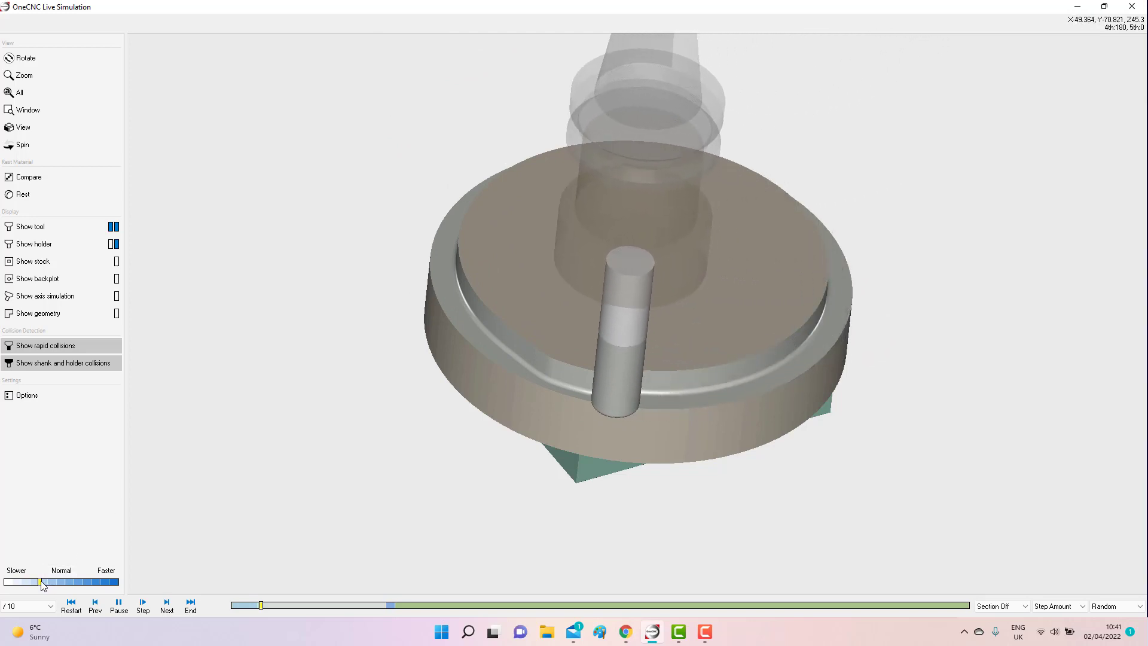
{"action": "left_click_drag", "start_coordinate": [44, 581], "coordinate": [54, 577]}
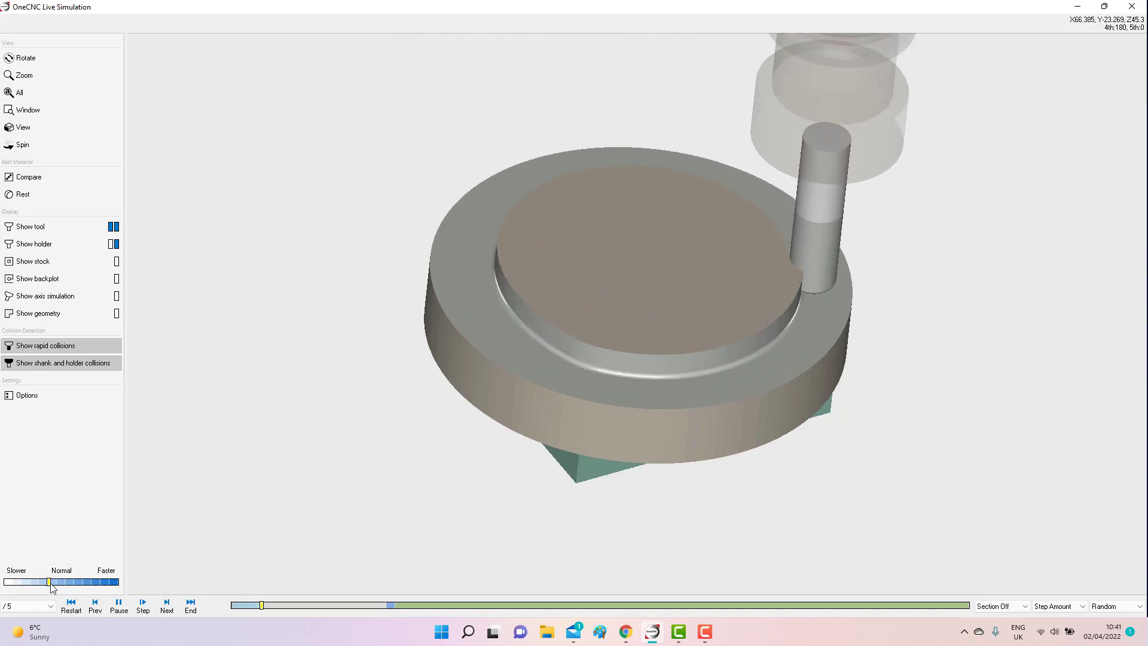
{"action": "left_click_drag", "start_coordinate": [50, 581], "coordinate": [54, 581]}
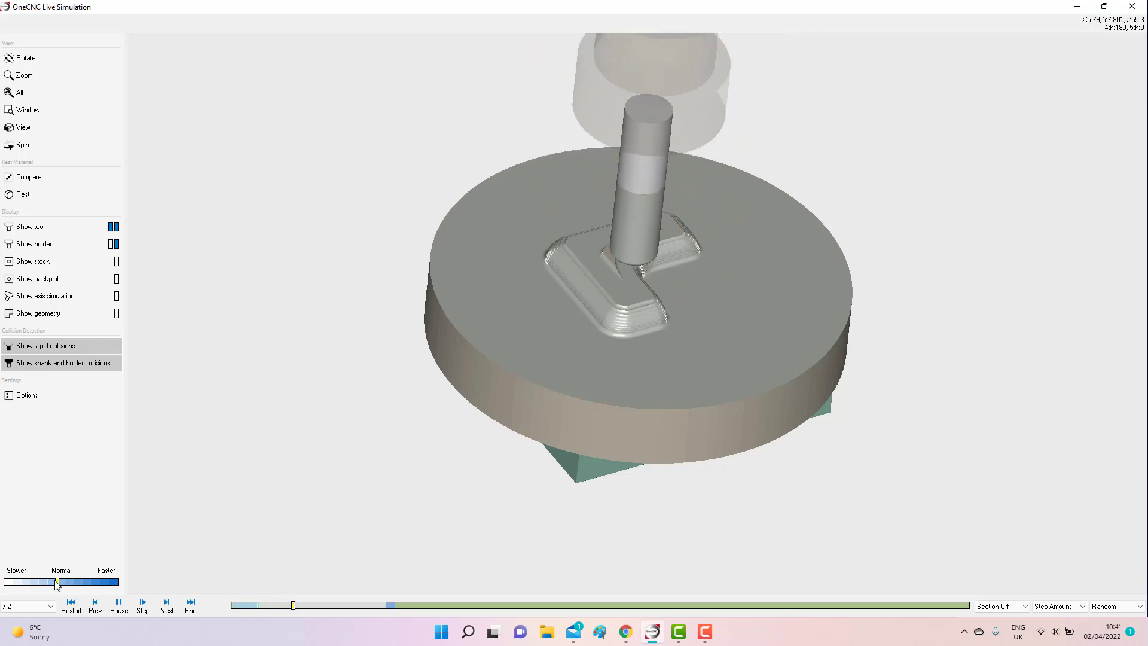
Play the rest of the Z-level roughing at x2 speed, and slow the playback to /20 near its end.
{"action": "left_click", "coordinate": [84, 581]}
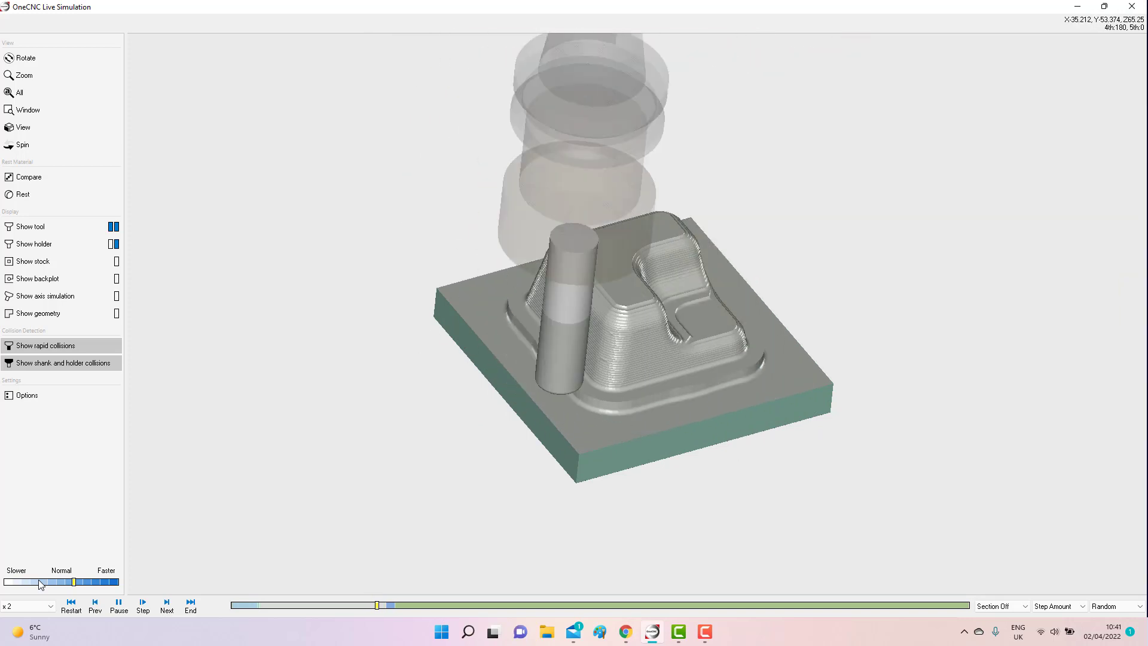
{"action": "left_click", "coordinate": [40, 584]}
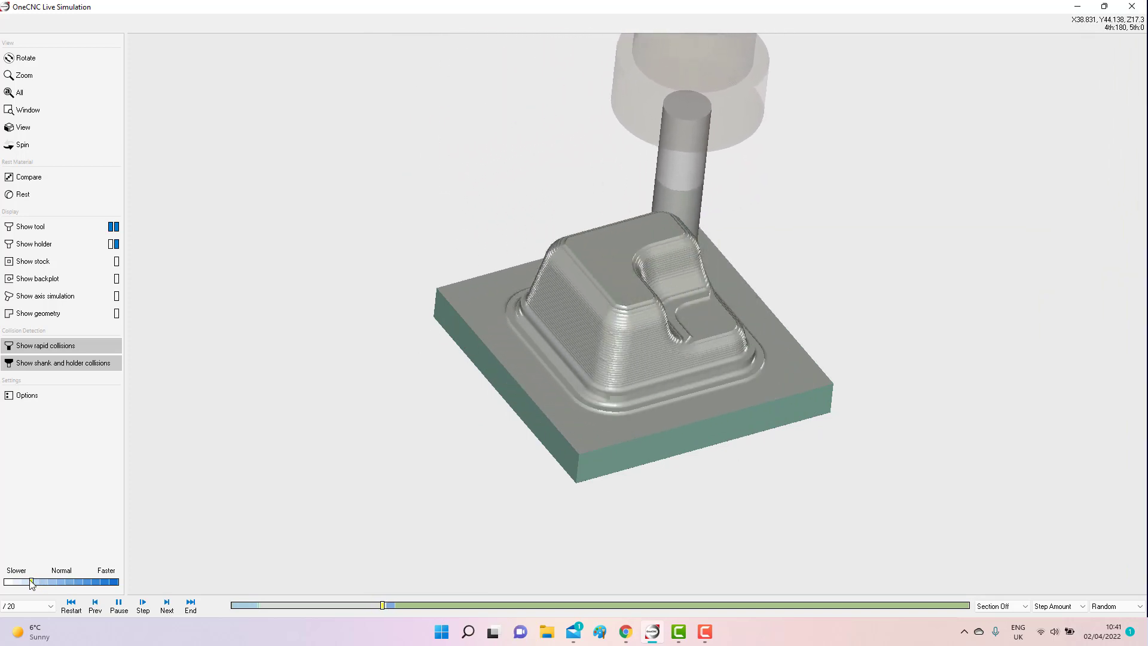
{"action": "left_click_drag", "start_coordinate": [30, 579], "coordinate": [38, 582]}
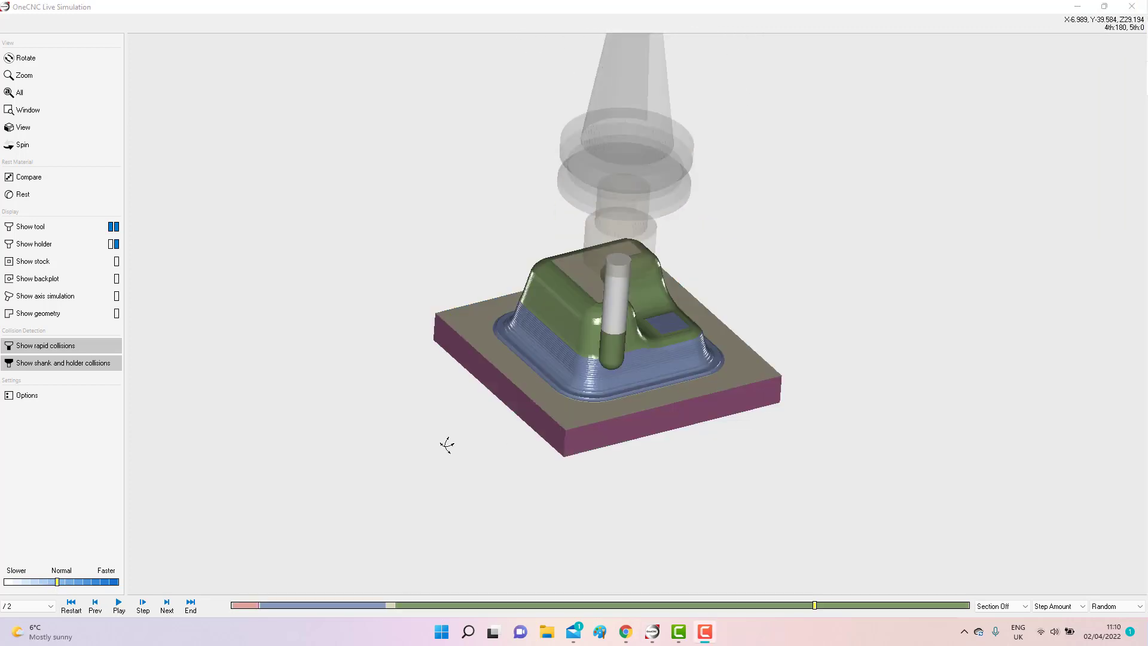
Resume the paused simulation to inspect the ball-mill finishing from a lower angle, and set the playback to Default Speed.
{"action": "left_click", "coordinate": [119, 604]}
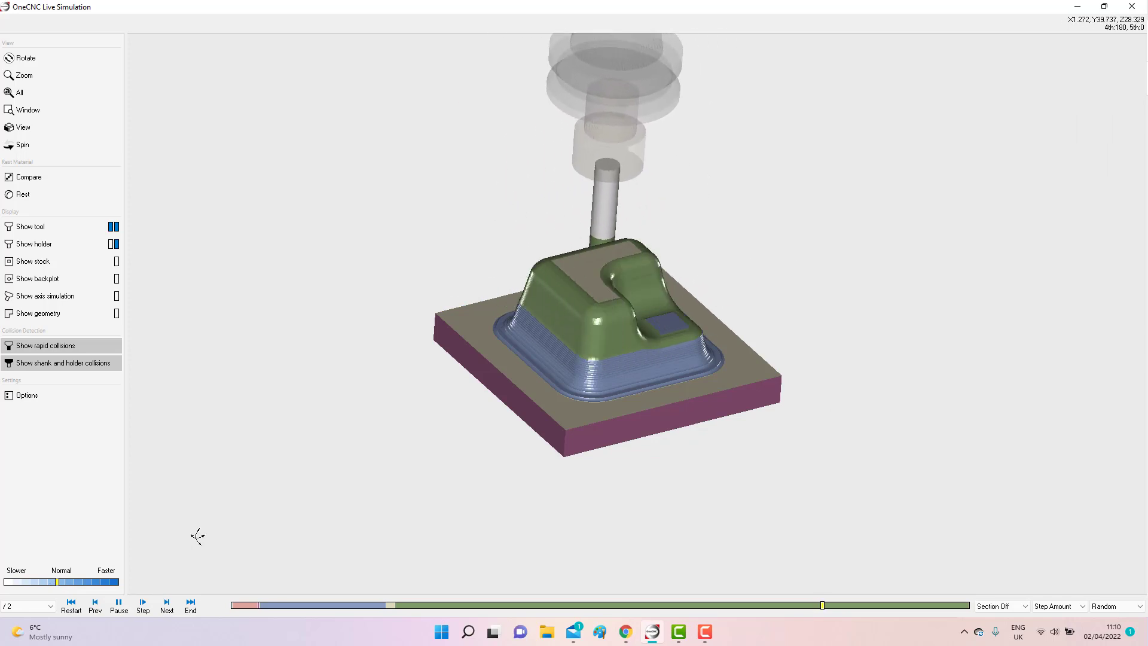
{"action": "left_click_drag", "start_coordinate": [469, 475], "coordinate": [572, 449]}
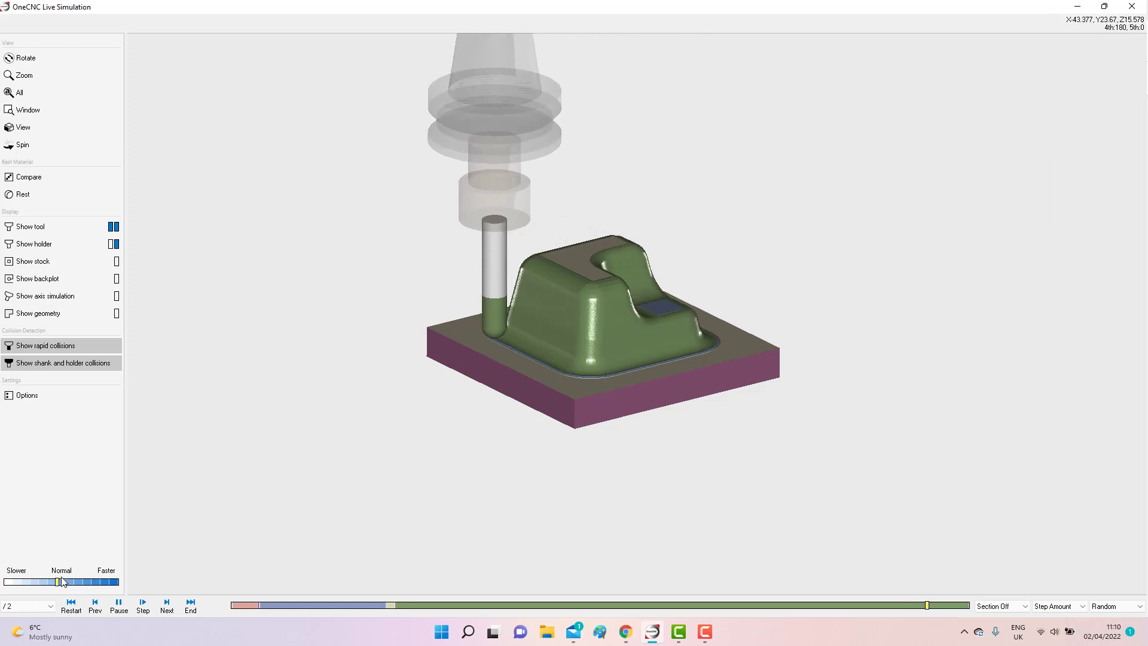
{"action": "left_click_drag", "start_coordinate": [63, 581], "coordinate": [66, 581]}
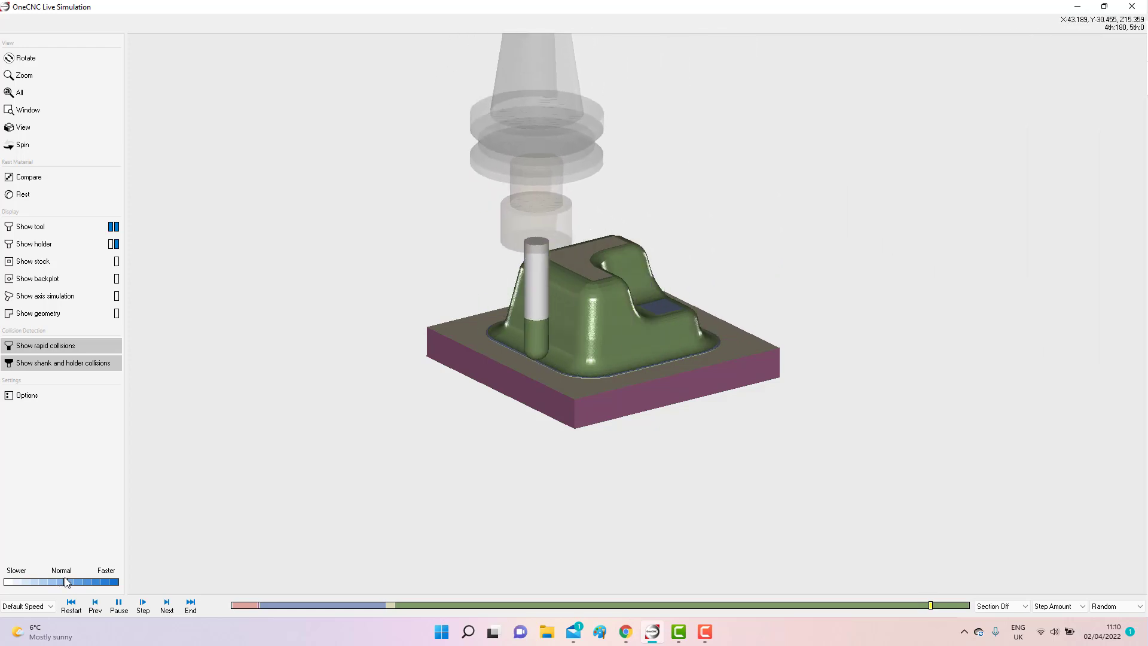